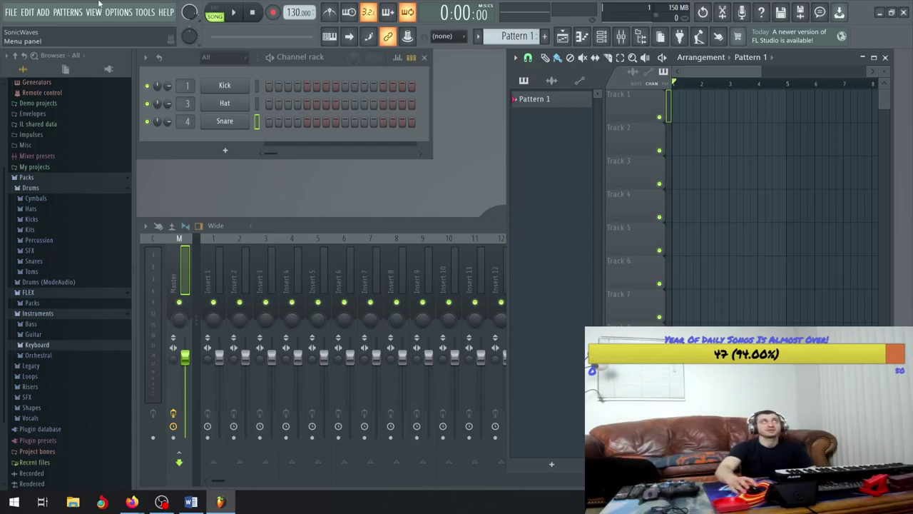
{"action": "left_click", "coordinate": [118, 12]}
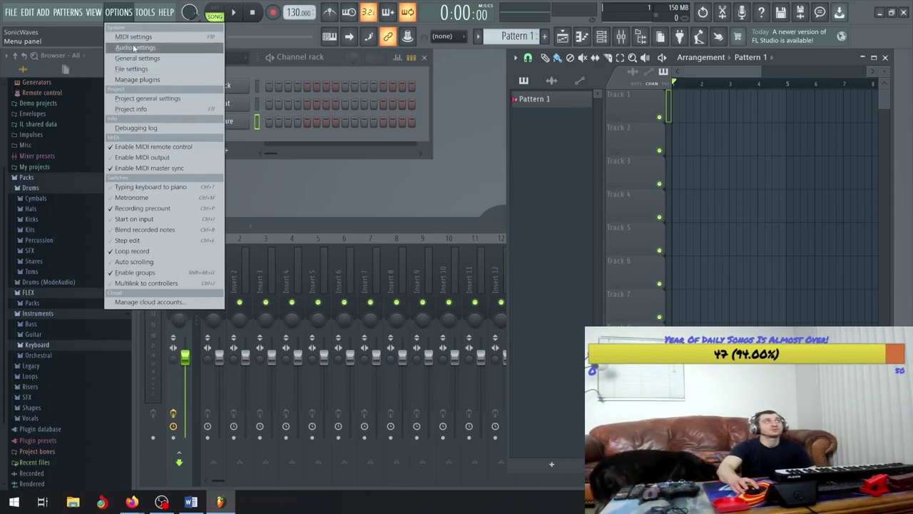
{"action": "left_click", "coordinate": [133, 36]}
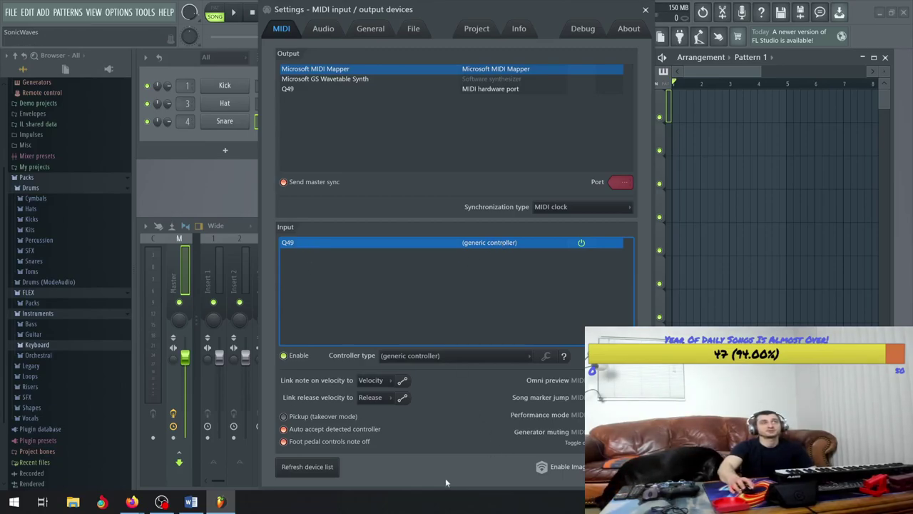
{"action": "left_click", "coordinate": [645, 10]}
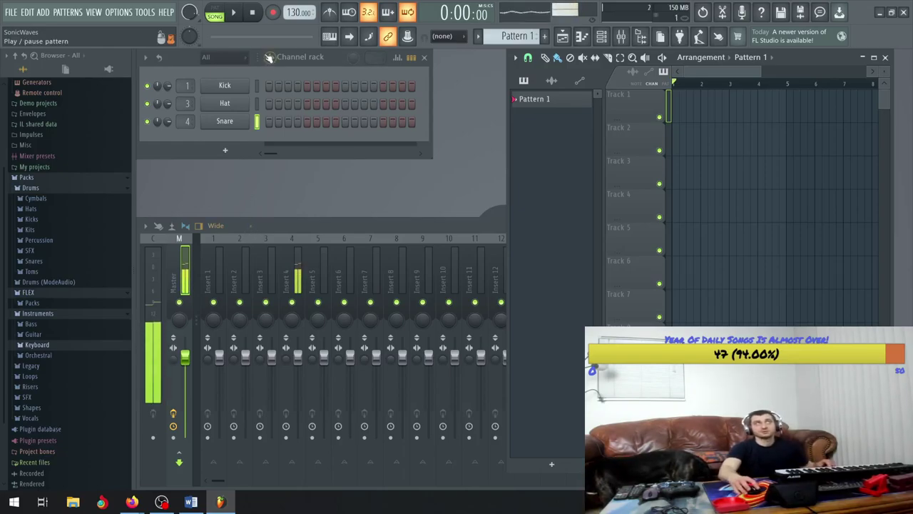
{"action": "left_click", "coordinate": [224, 104]}
{"action": "left_click", "coordinate": [224, 85]}
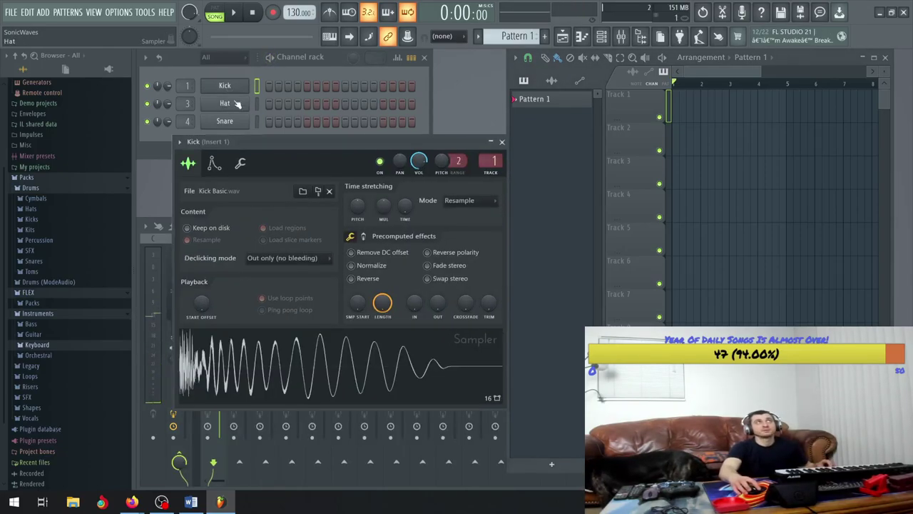
{"action": "left_click", "coordinate": [225, 103]}
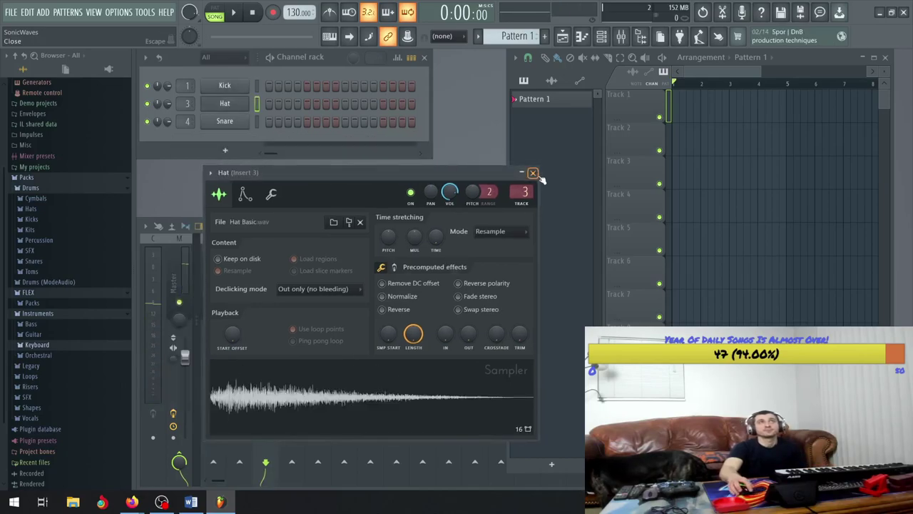
{"action": "left_click", "coordinate": [532, 172]}
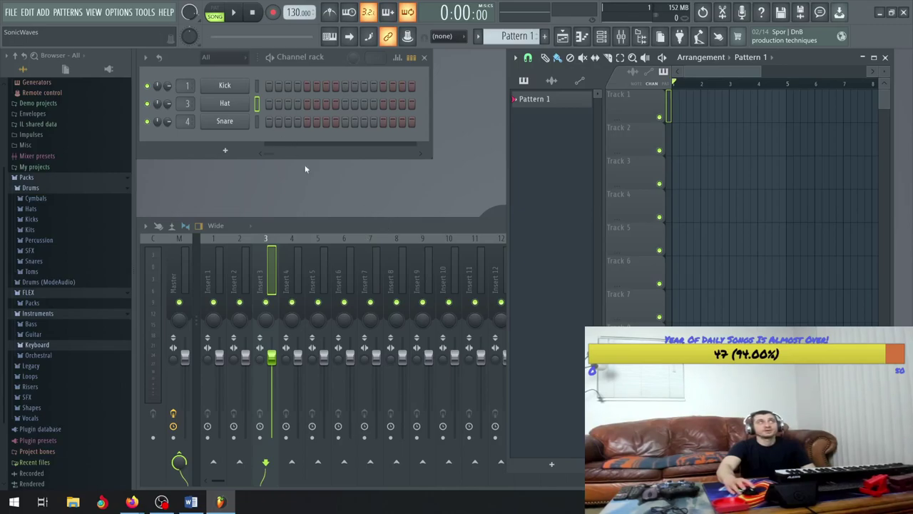
- Switch Track 1 to Instrument track mode with a new FLEX channel
{"action": "right_click", "coordinate": [634, 105]}
{"action": "mouse_move", "coordinate": [693, 165]}
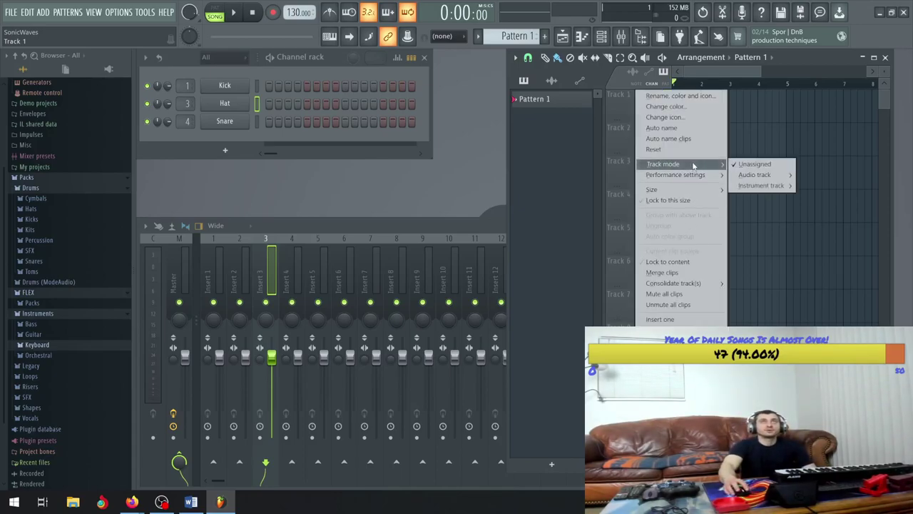
{"action": "mouse_move", "coordinate": [767, 189]}
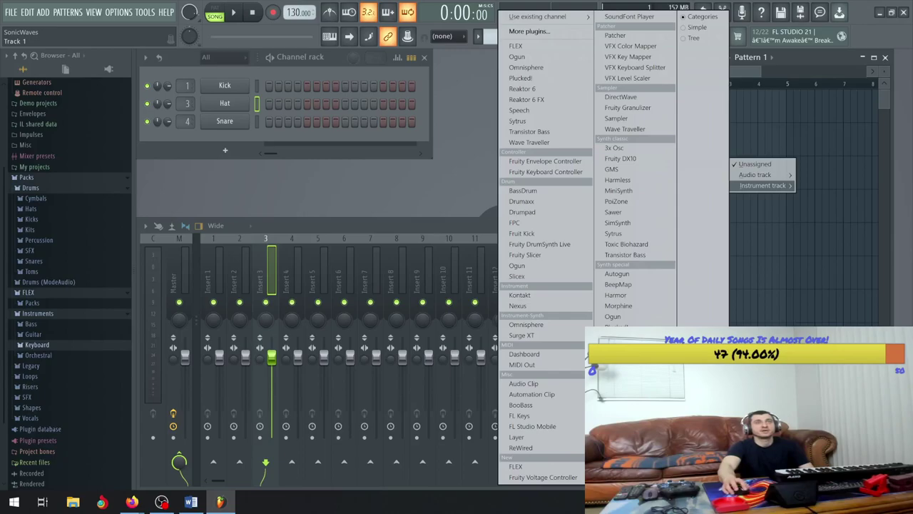
{"action": "left_click", "coordinate": [516, 466]}
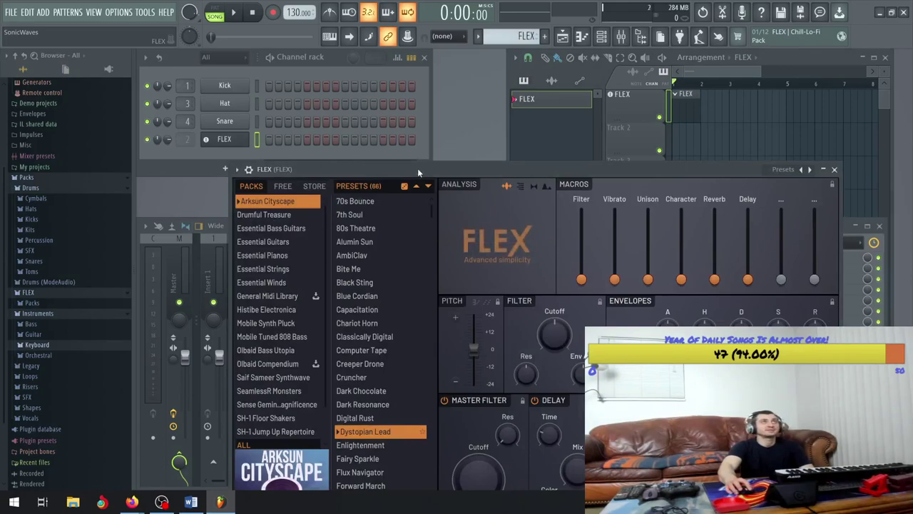
- Raise the FLEX window and choose Close Grand from the Essential Pianos pack
{"action": "left_click_drag", "start_coordinate": [418, 168], "coordinate": [326, 59]}
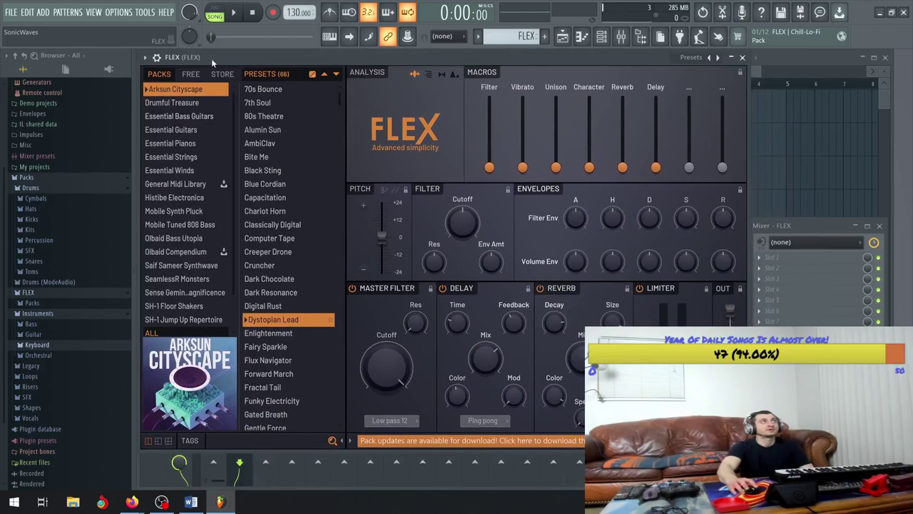
{"action": "mouse_move", "coordinate": [187, 412]}
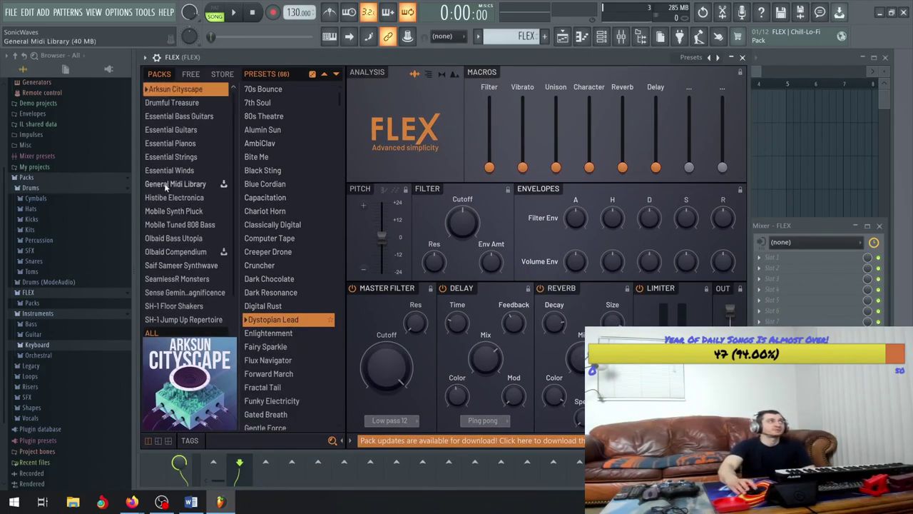
{"action": "left_click", "coordinate": [174, 143]}
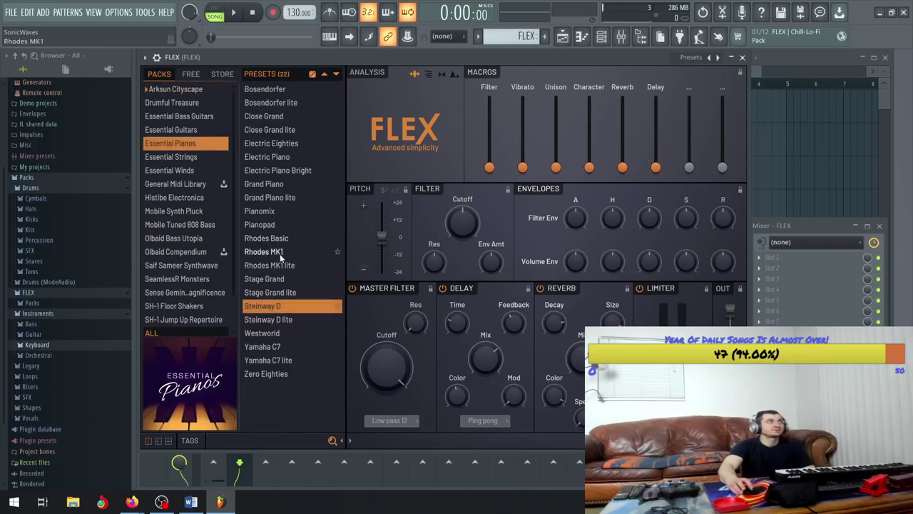
{"action": "left_click", "coordinate": [265, 118]}
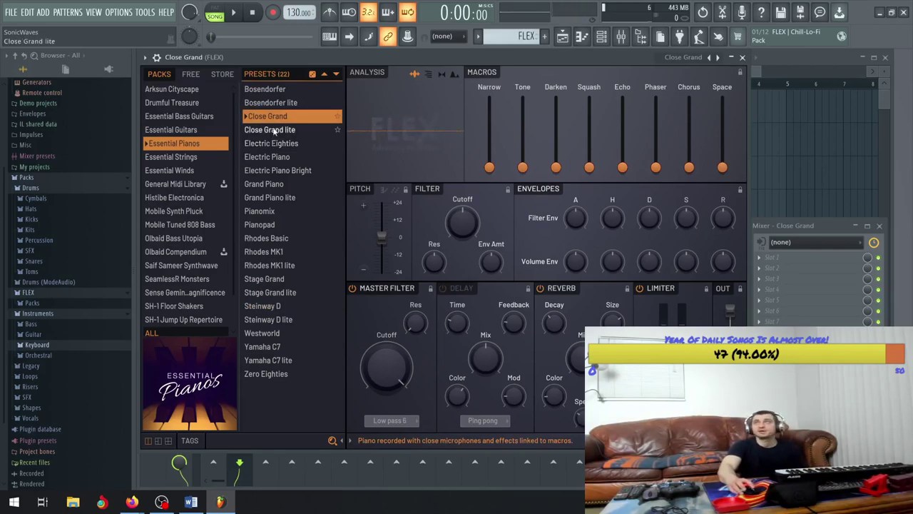
- Shift the FLEX window down to reveal the channel rack, then back to the top
{"action": "mouse_move", "coordinate": [458, 59]}
{"action": "left_mouse_down"}
{"action": "mouse_move", "coordinate": [467, 174]}
{"action": "mouse_move", "coordinate": [460, 189]}
{"action": "mouse_move", "coordinate": [440, 67]}
{"action": "mouse_move", "coordinate": [457, 61]}
{"action": "left_mouse_up"}
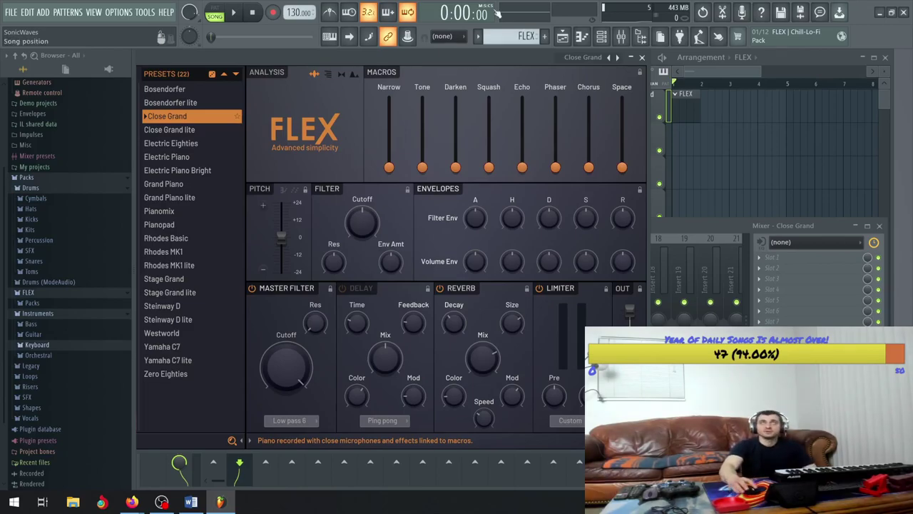
{"action": "left_click_drag", "start_coordinate": [465, 62], "coordinate": [456, 147]}
{"action": "left_click_drag", "start_coordinate": [456, 176], "coordinate": [464, 57]}
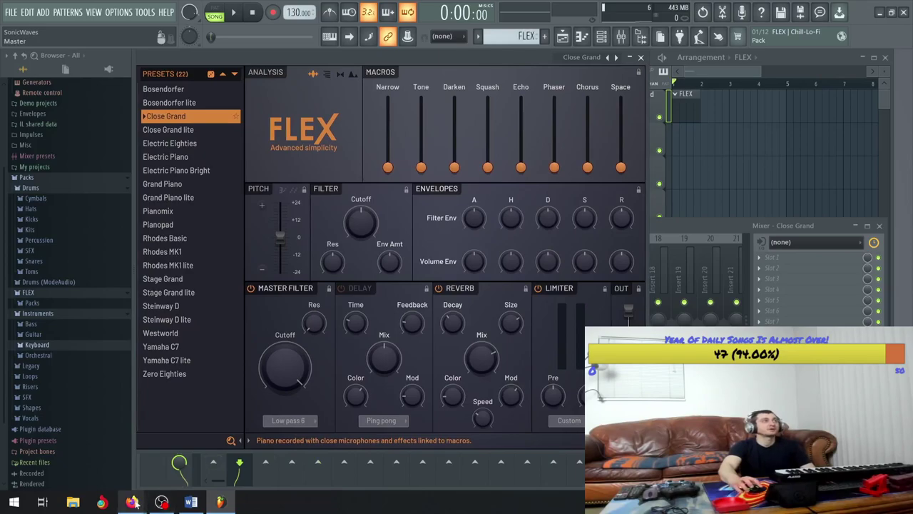
- Bring the List of All Major Scales page over FL Studio and scroll to the Eb and Bb scales
{"action": "left_click_drag", "start_coordinate": [912, 29], "coordinate": [685, 0]}
{"action": "scroll", "coordinate": [329, 299], "scroll_direction": "down", "scroll_amount": 2}
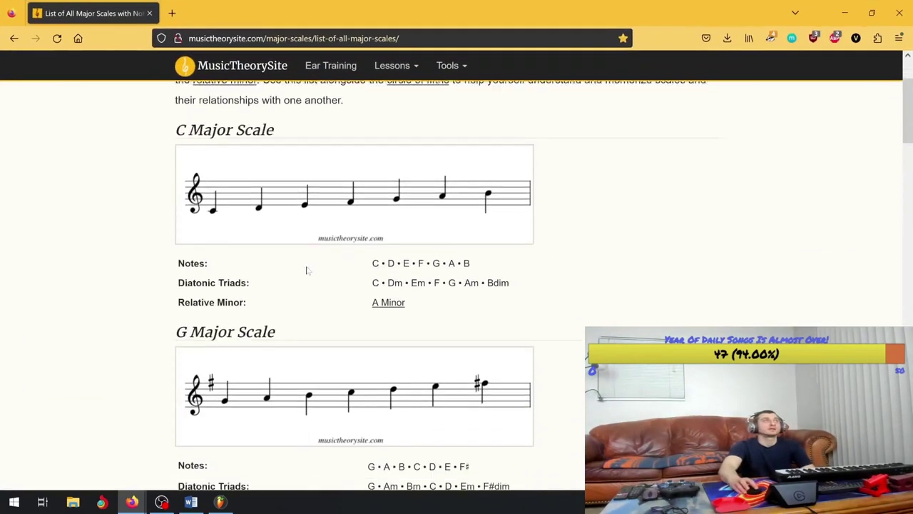
{"action": "scroll", "coordinate": [305, 272], "scroll_direction": "down", "scroll_amount": 5}
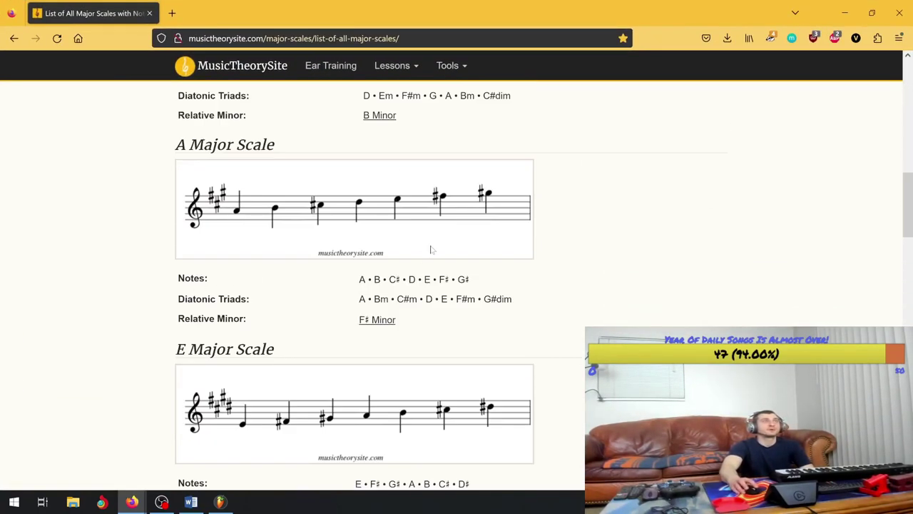
{"action": "scroll", "coordinate": [289, 324], "scroll_direction": "down", "scroll_amount": 20}
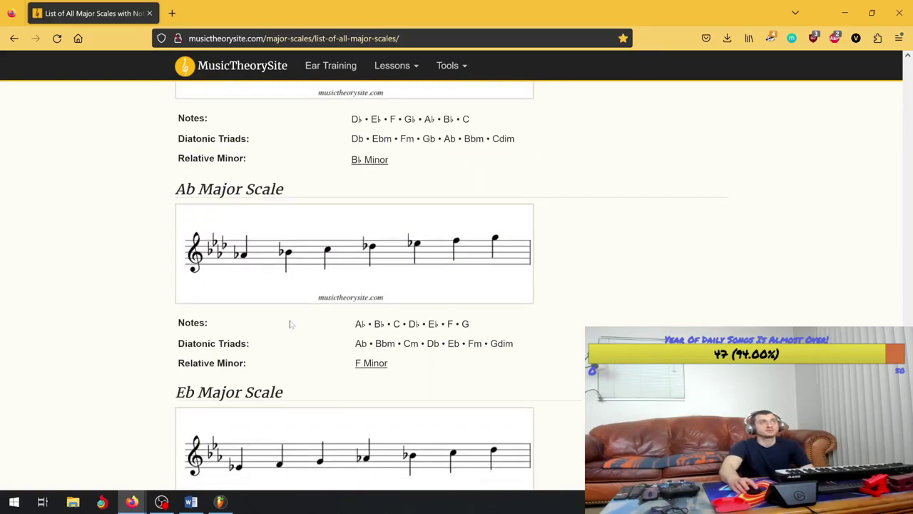
{"action": "scroll", "coordinate": [291, 325], "scroll_direction": "up", "scroll_amount": 8}
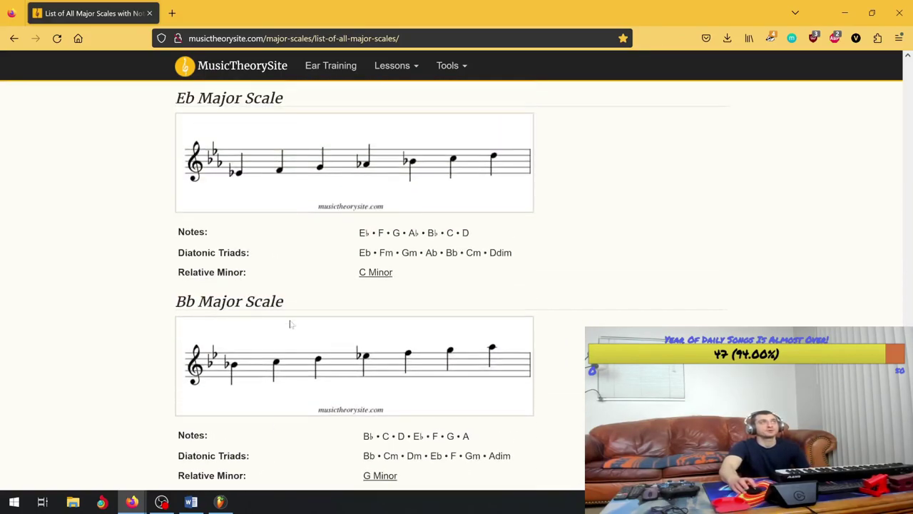
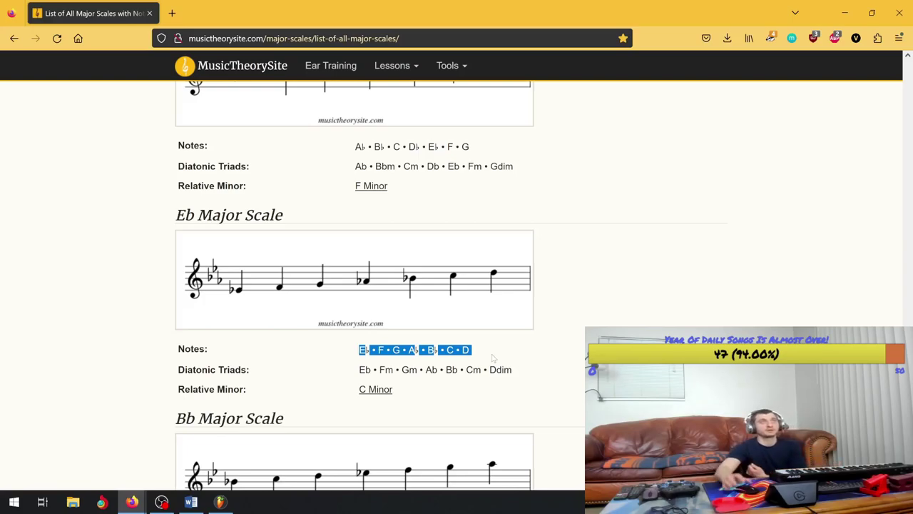
- Restore the maximized Firefox window, then minimize it to reveal FL Studio's FLEX plugin
{"action": "left_click_drag", "start_coordinate": [654, 20], "coordinate": [779, 128]}
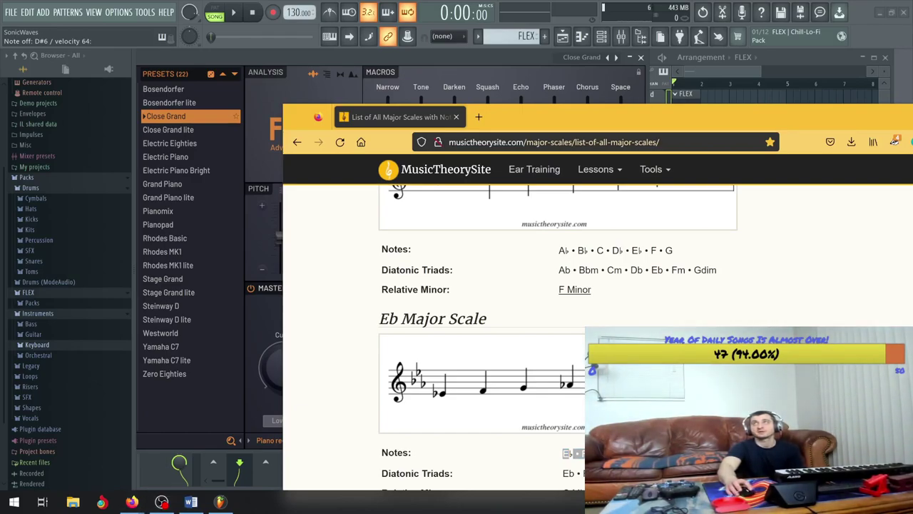
{"action": "left_click", "coordinate": [132, 501]}
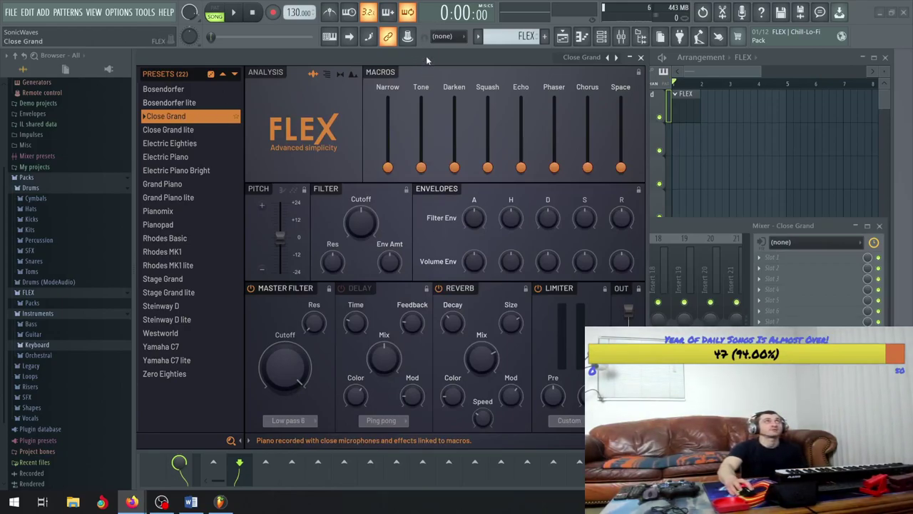
- Show the FLEX PACKS browser and reposition the FLEX window over the channel rack
{"action": "left_click", "coordinate": [256, 64]}
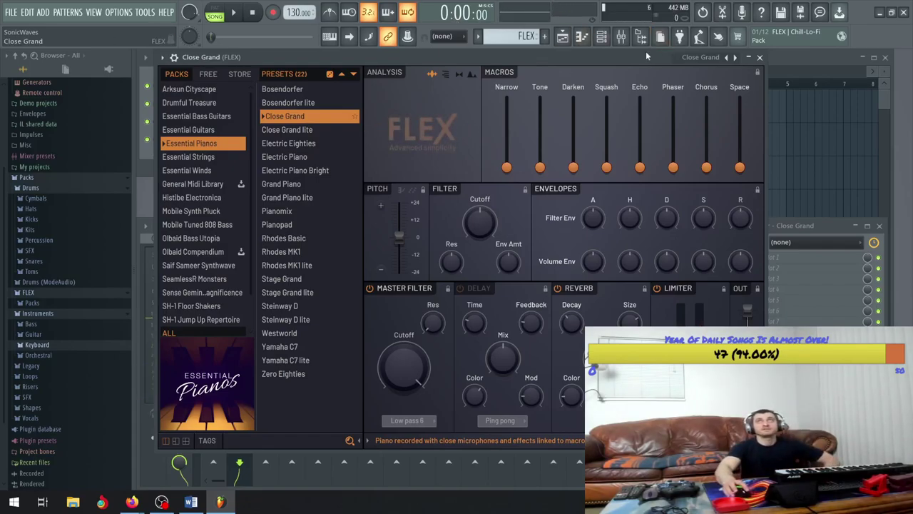
{"action": "left_click_drag", "start_coordinate": [630, 56], "coordinate": [585, 79]}
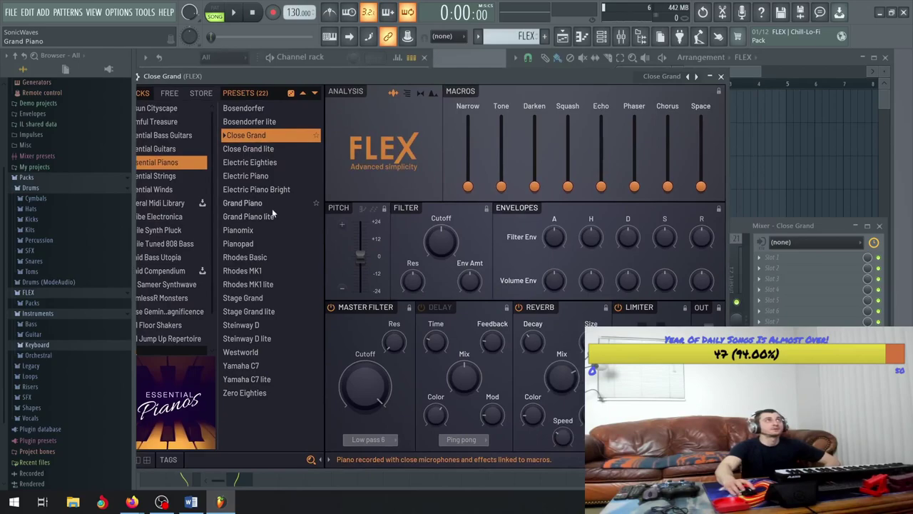
{"action": "left_click_drag", "start_coordinate": [228, 75], "coordinate": [268, 72]}
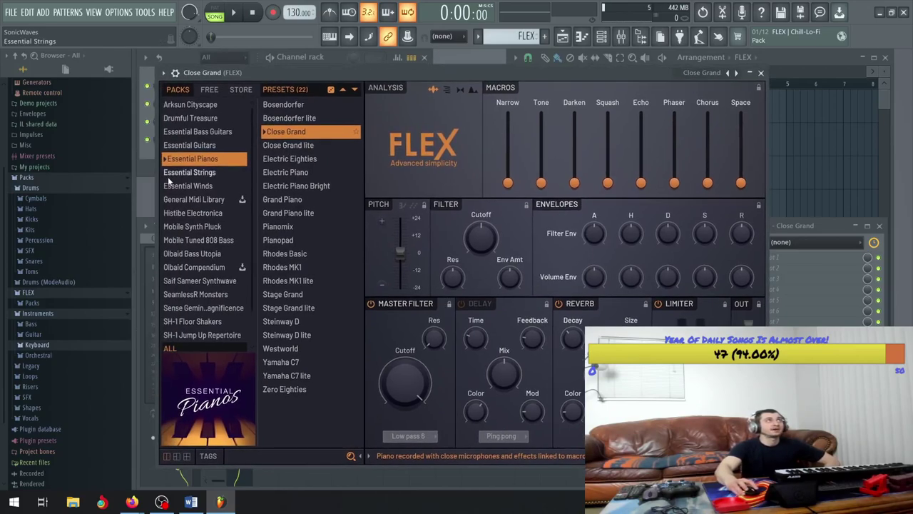
- Browse the Essential Winds presets, then open General Midi Library and load Marimba
{"action": "left_click", "coordinate": [185, 187]}
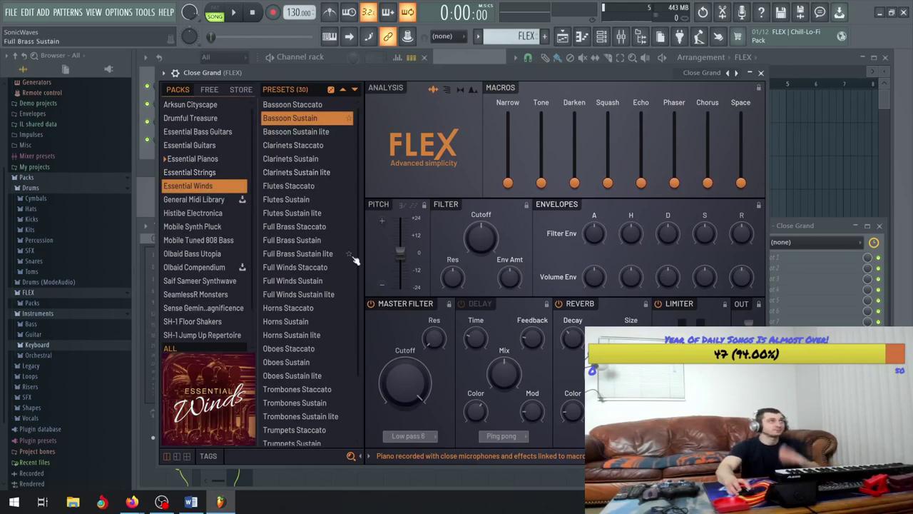
{"action": "scroll", "coordinate": [334, 321], "scroll_direction": "down", "scroll_amount": 3}
{"action": "scroll", "coordinate": [325, 289], "scroll_direction": "up", "scroll_amount": 2}
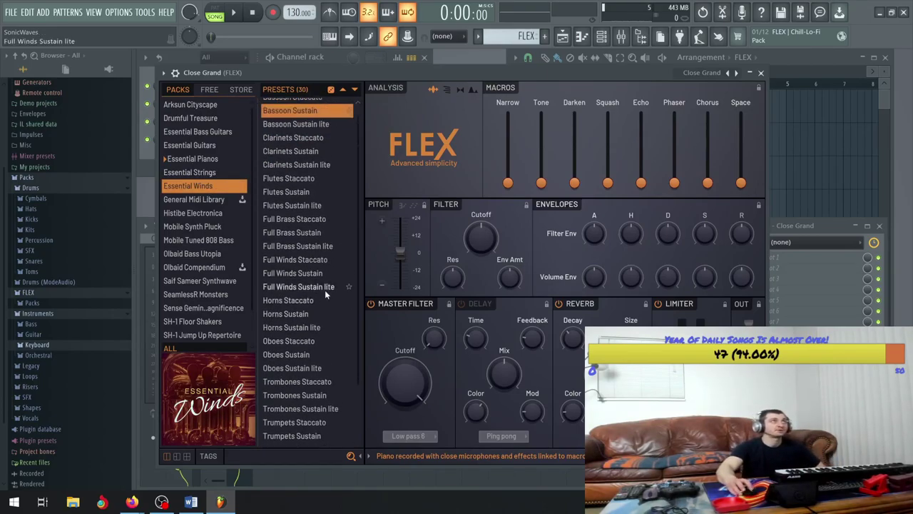
{"action": "scroll", "coordinate": [310, 198], "scroll_direction": "down", "scroll_amount": 1}
{"action": "scroll", "coordinate": [310, 202], "scroll_direction": "down", "scroll_amount": 2}
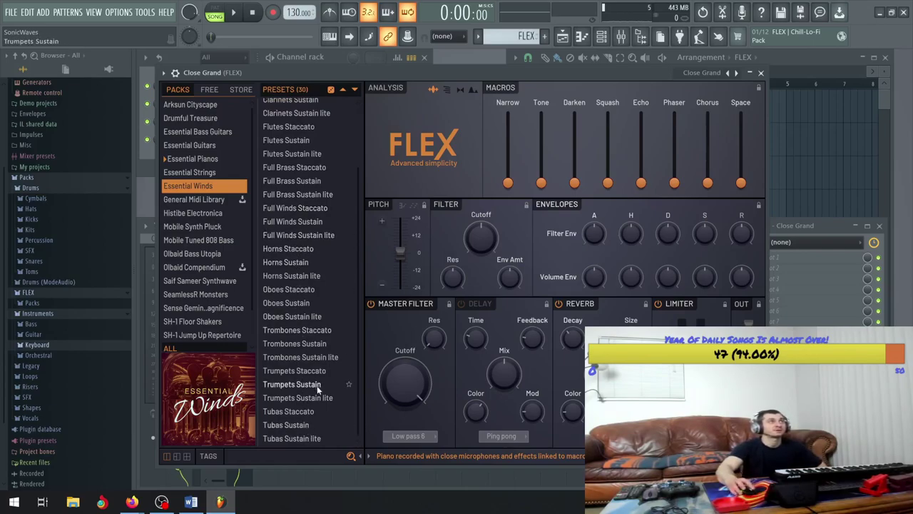
{"action": "scroll", "coordinate": [300, 357], "scroll_direction": "up", "scroll_amount": 4}
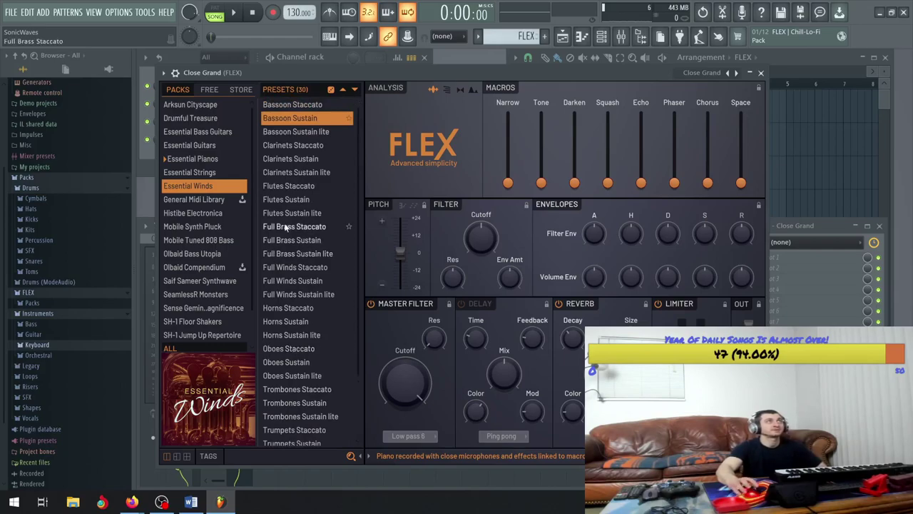
{"action": "scroll", "coordinate": [192, 231], "scroll_direction": "down", "scroll_amount": 1}
{"action": "left_click", "coordinate": [196, 184]}
{"action": "scroll", "coordinate": [298, 12], "scroll_direction": "down", "scroll_amount": 9}
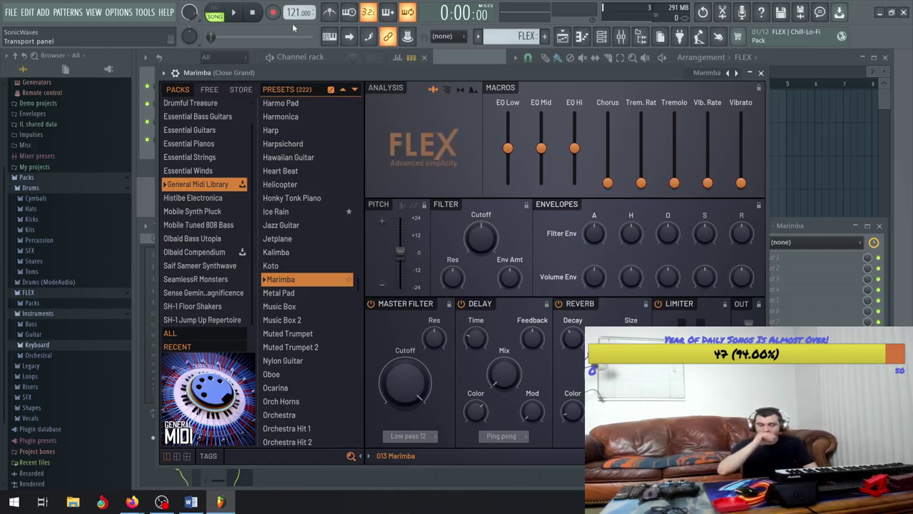
- Briefly preview the Marimba sound and drag the project tempo down
{"action": "left_click", "coordinate": [233, 13]}
{"action": "left_click", "coordinate": [234, 13]}
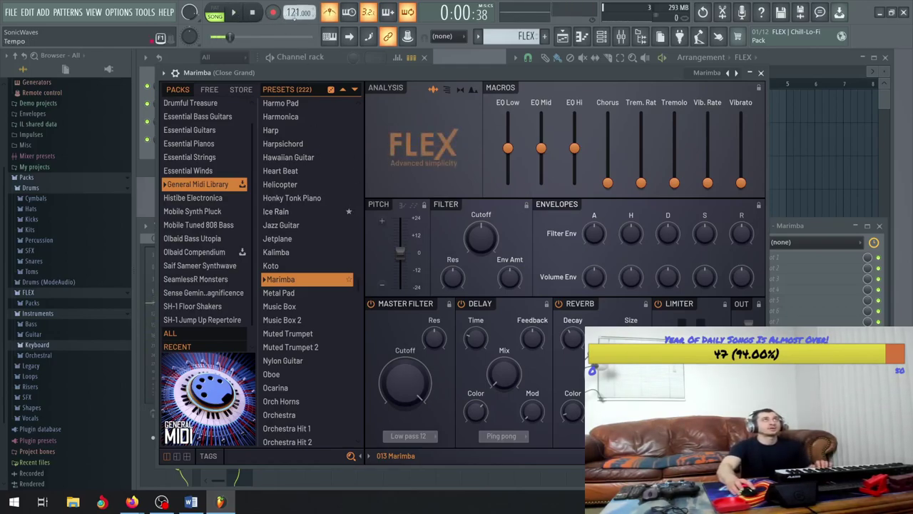
{"action": "left_click_drag", "start_coordinate": [298, 12], "coordinate": [299, 32]}
- Load the Music Box preset in FLEX and audition it at 117 BPM
{"action": "scroll", "coordinate": [306, 297], "scroll_direction": "down", "scroll_amount": 2}
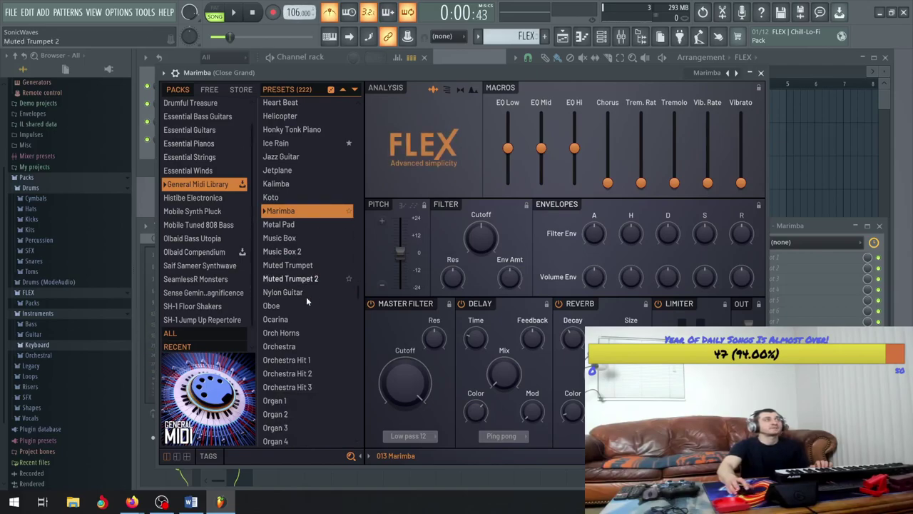
{"action": "left_click", "coordinate": [297, 240]}
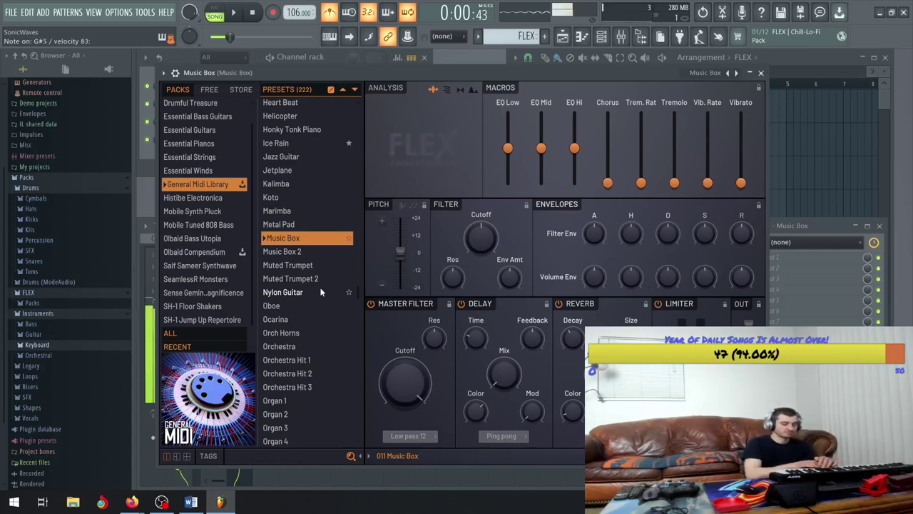
{"action": "key", "text": "space"}
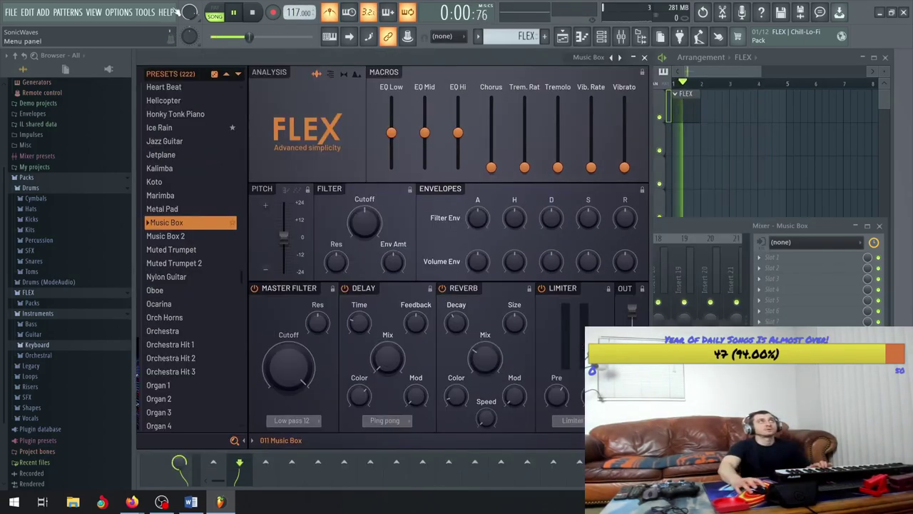
{"action": "left_click", "coordinate": [234, 12]}
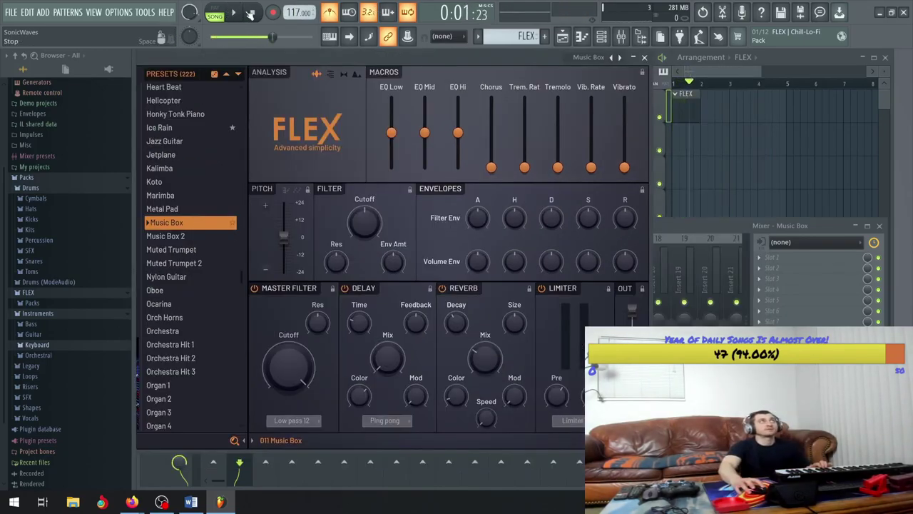
- Bring the playlist and FLEX forward, then close the FLEX plugin window
{"action": "left_click", "coordinate": [794, 64]}
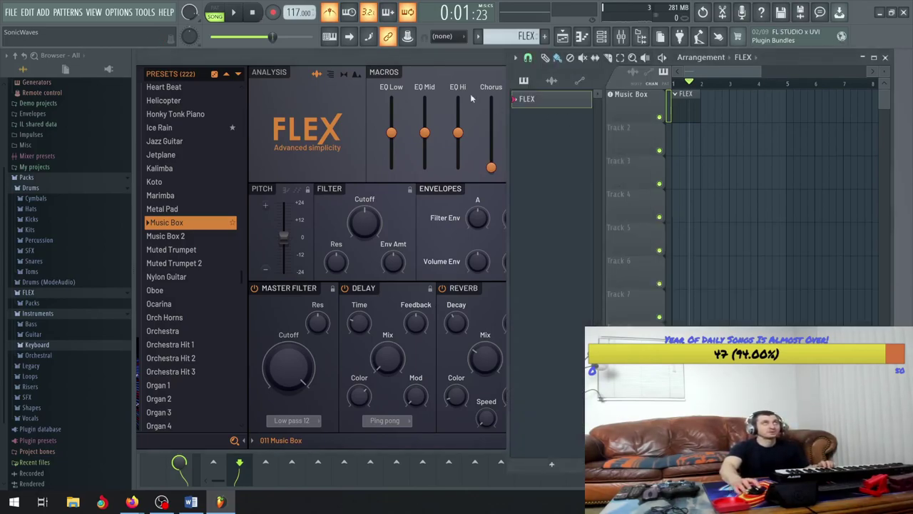
{"action": "left_click", "coordinate": [440, 61]}
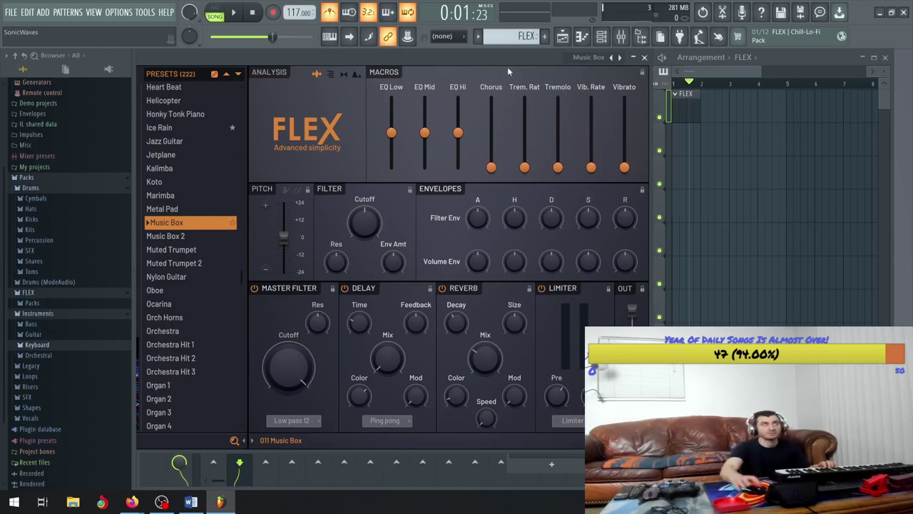
{"action": "left_click", "coordinate": [644, 57]}
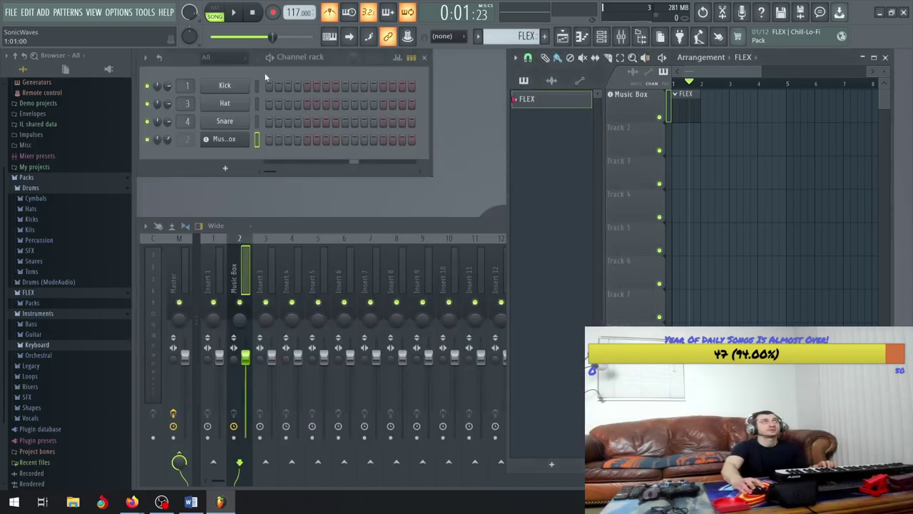
- Record the Music Box melody, stop and rewind, and open the notes in the piano roll
{"action": "left_click", "coordinate": [234, 13]}
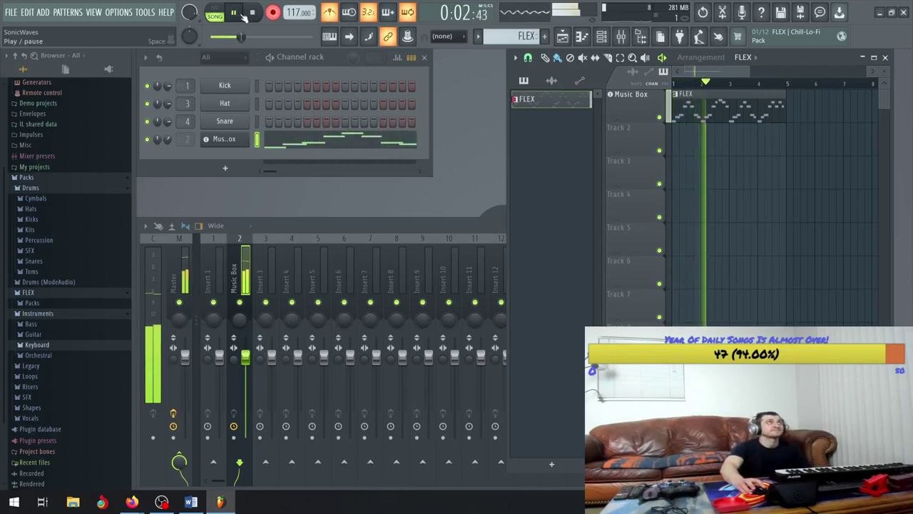
{"action": "left_click", "coordinate": [236, 12]}
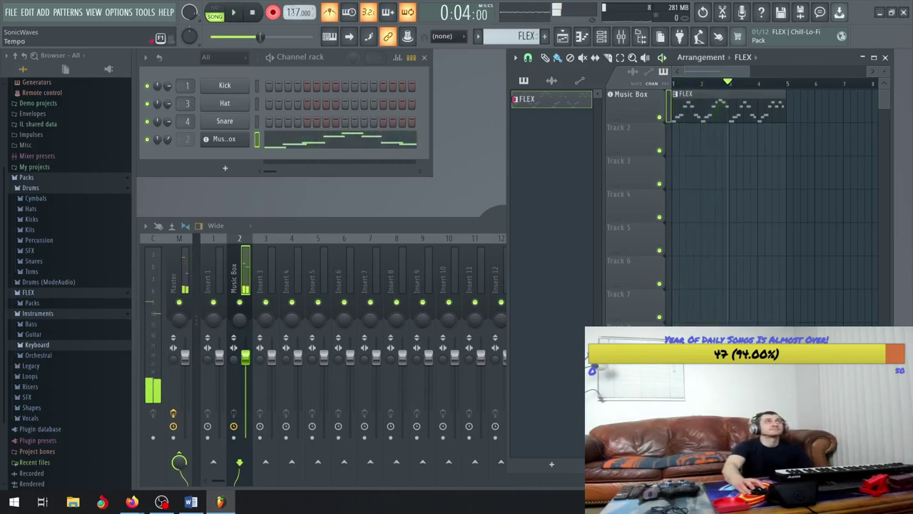
{"action": "left_click", "coordinate": [252, 12]}
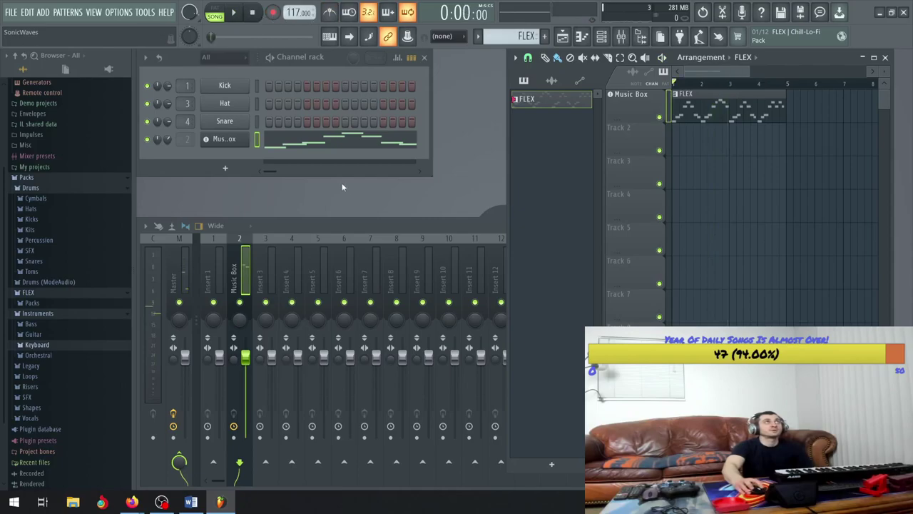
{"action": "left_click", "coordinate": [364, 141]}
{"action": "scroll", "coordinate": [369, 189], "scroll_direction": "up", "scroll_amount": 5}
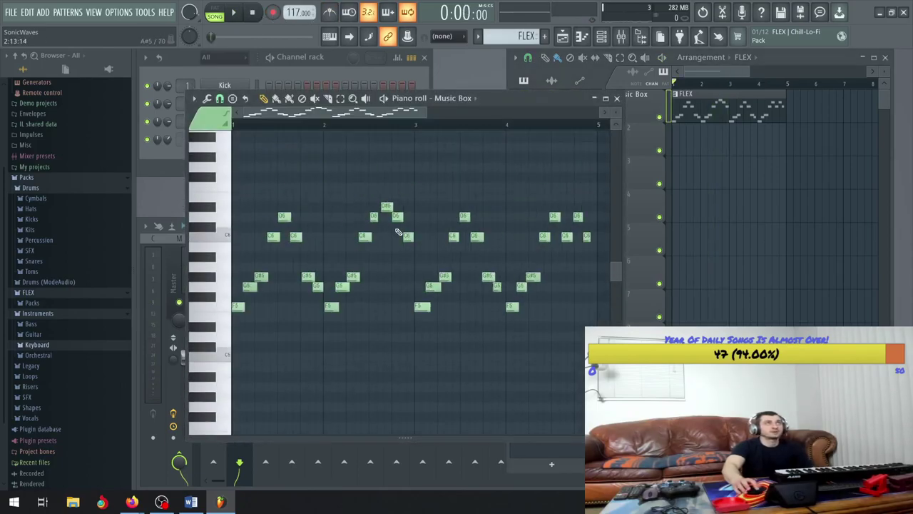
- Quantize the recorded Music Box notes with Tools > Quantize and accept the default settings
{"action": "scroll", "coordinate": [371, 221], "scroll_direction": "down", "scroll_amount": 3}
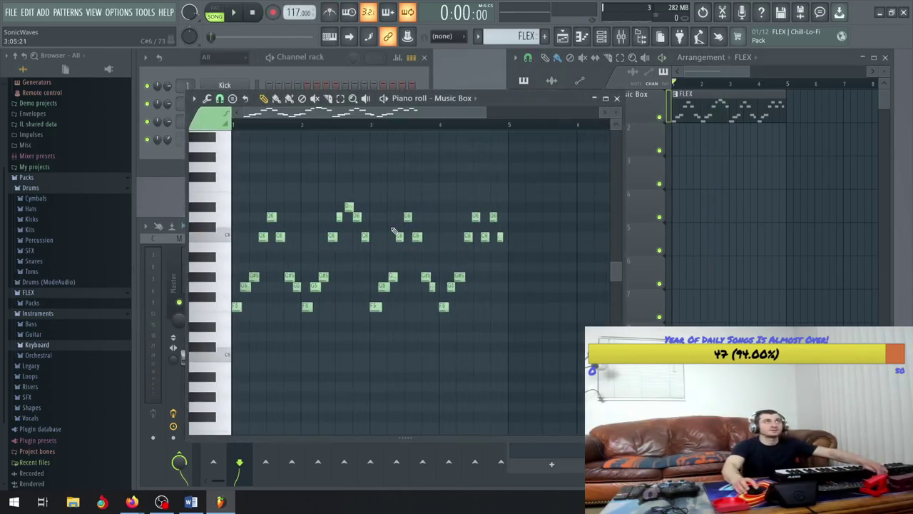
{"action": "left_click", "coordinate": [206, 99]}
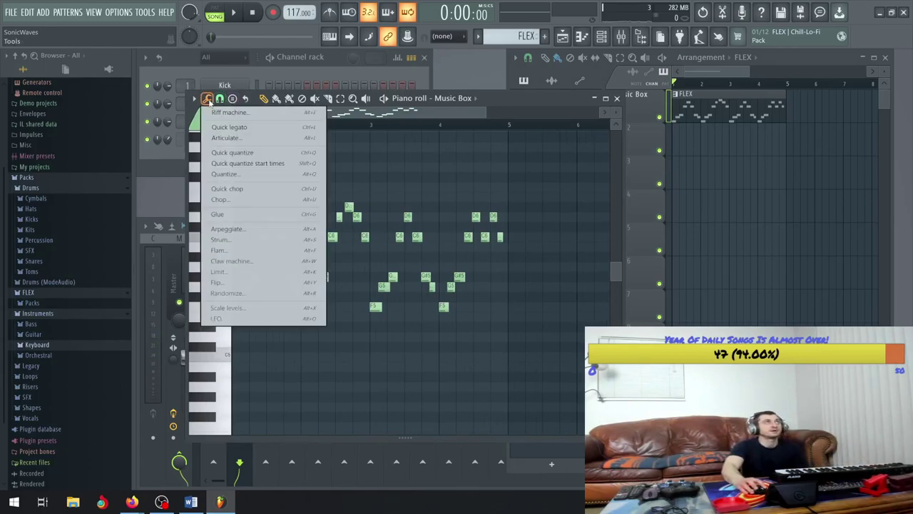
{"action": "left_click", "coordinate": [228, 174]}
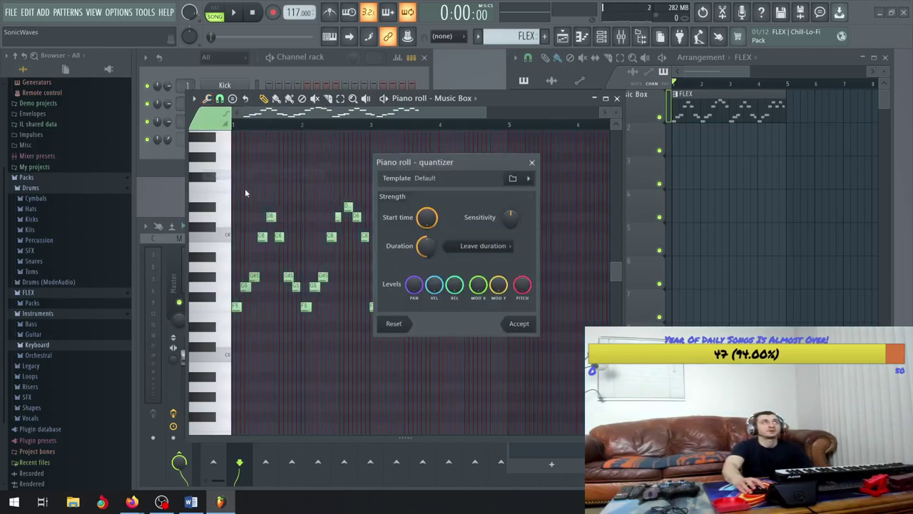
{"action": "left_click", "coordinate": [520, 323]}
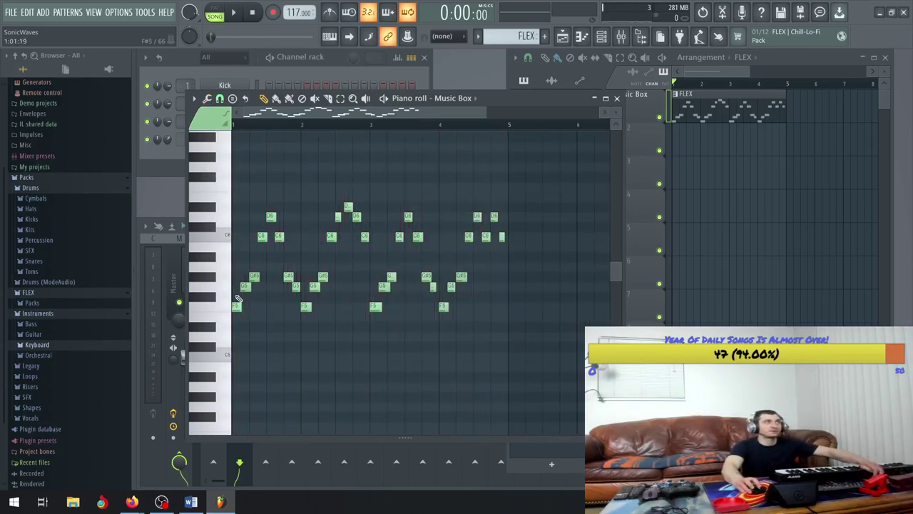
{"action": "scroll", "coordinate": [238, 300], "scroll_direction": "up", "scroll_amount": 3}
{"action": "scroll", "coordinate": [238, 299], "scroll_direction": "up", "scroll_amount": 3}
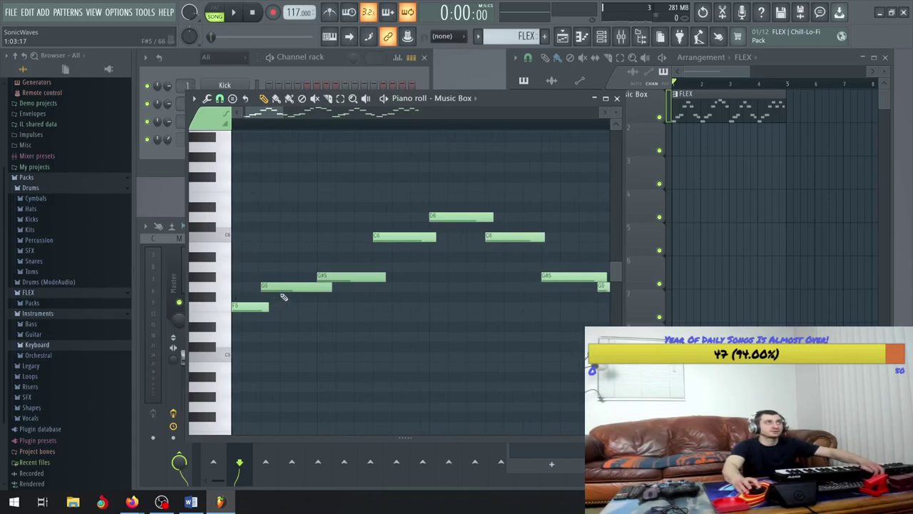
- Shorten the G#5, G5, F5 and C6 notes, verify with undo/redo, and save with Ctrl+S
{"action": "scroll", "coordinate": [283, 297], "scroll_direction": "down", "scroll_amount": 3}
{"action": "left_click_drag", "start_coordinate": [467, 275], "coordinate": [464, 275]}
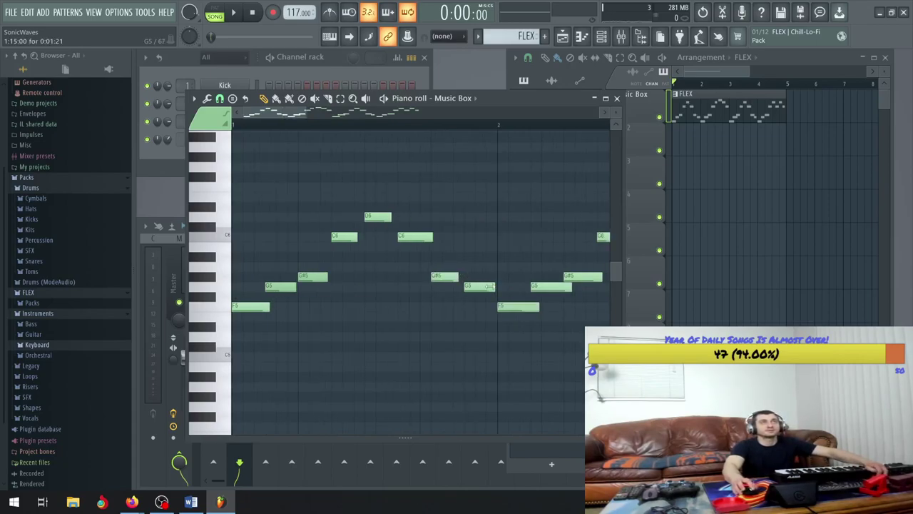
{"action": "left_click_drag", "start_coordinate": [571, 286], "coordinate": [529, 307]}
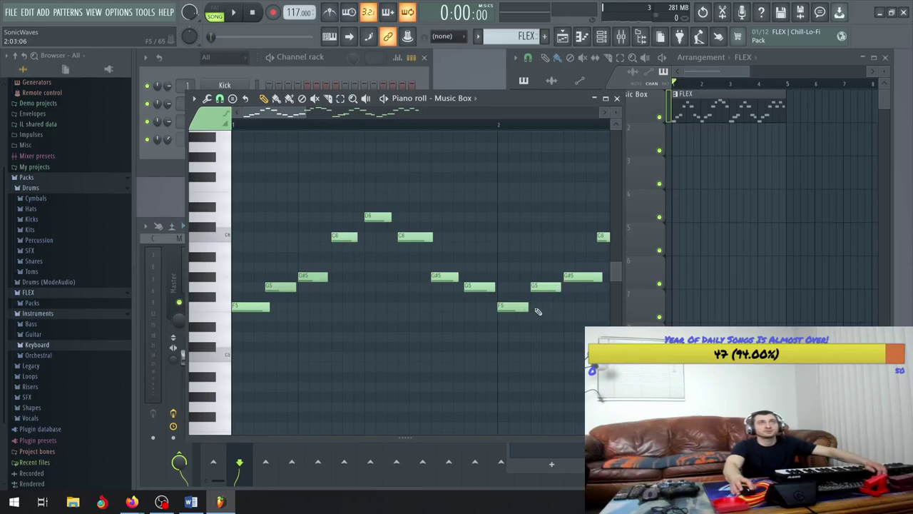
{"action": "scroll", "coordinate": [539, 307], "scroll_direction": "down", "scroll_amount": 3}
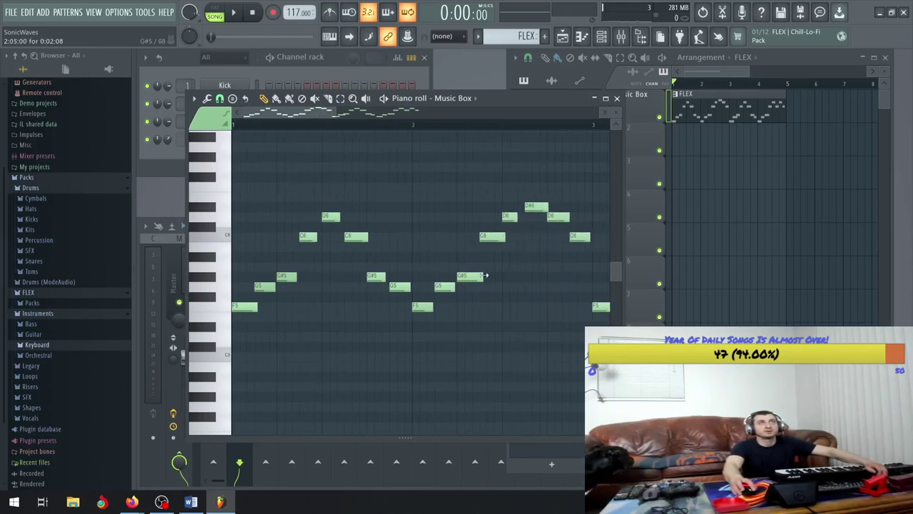
{"action": "left_click_drag", "start_coordinate": [507, 236], "coordinate": [500, 236]}
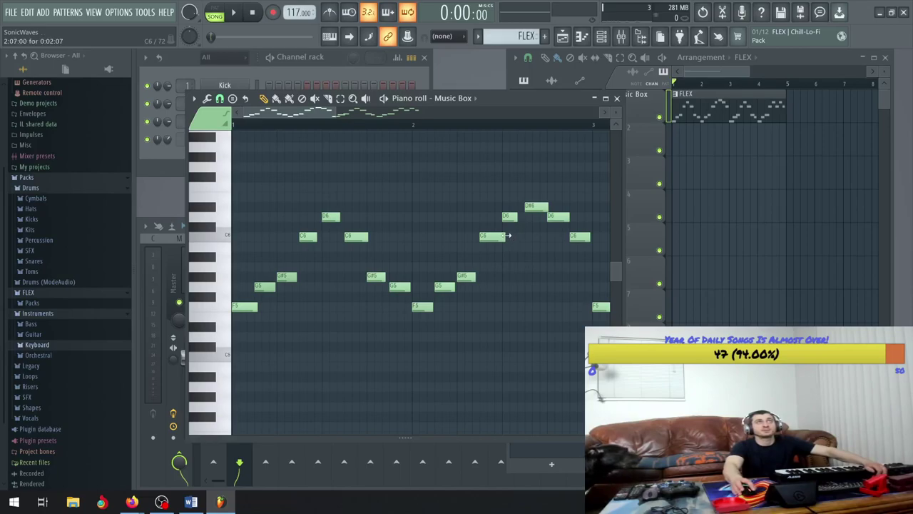
{"action": "key", "text": "ctrl+alt+z"}
{"action": "key", "text": "ctrl+alt+z"}
{"action": "key", "text": "ctrl+alt+z"}
{"action": "key", "text": "ctrl+alt+z"}
{"action": "key", "text": "ctrl+alt+z"}
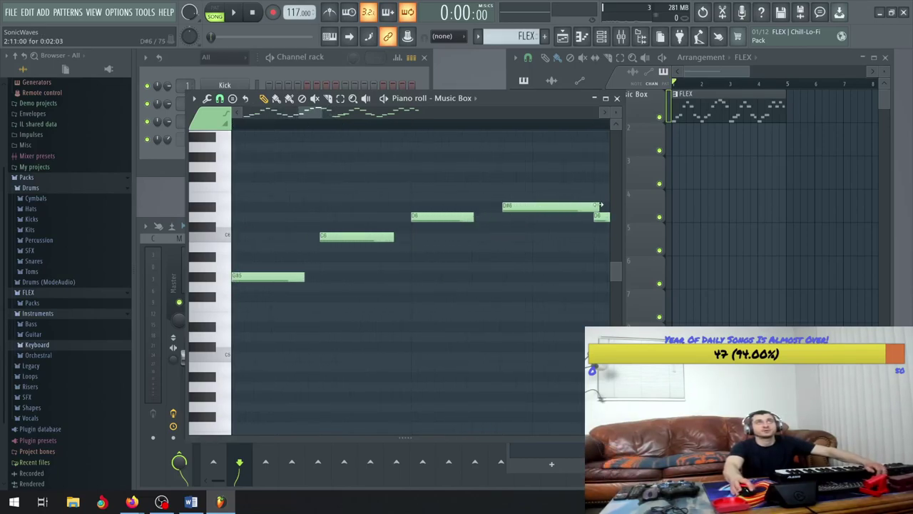
{"action": "key", "text": "ctrl+shift+z"}
{"action": "key", "text": "ctrl+shift+z"}
{"action": "key", "text": "ctrl+shift+z"}
{"action": "key", "text": "ctrl+shift+z"}
{"action": "key", "text": "ctrl+shift+z"}
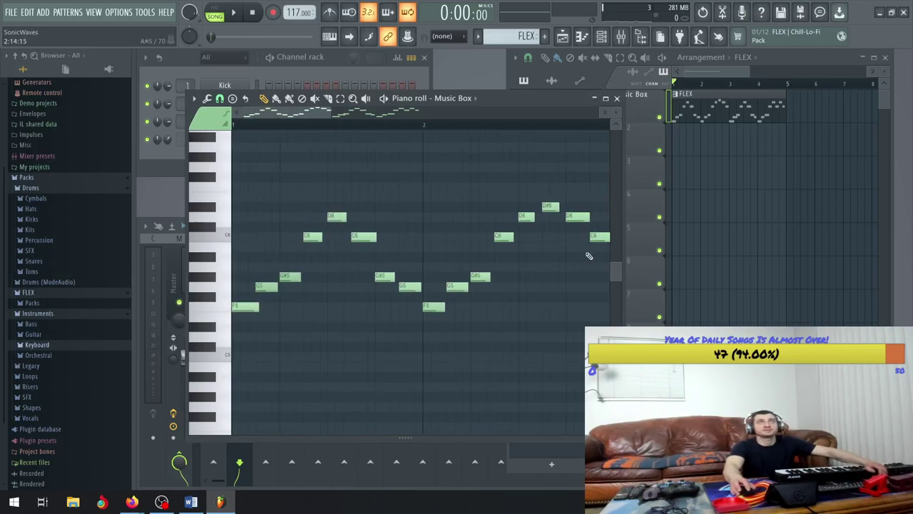
{"action": "scroll", "coordinate": [588, 256], "scroll_direction": "down", "scroll_amount": 2}
{"action": "key", "text": "ctrl+s"}
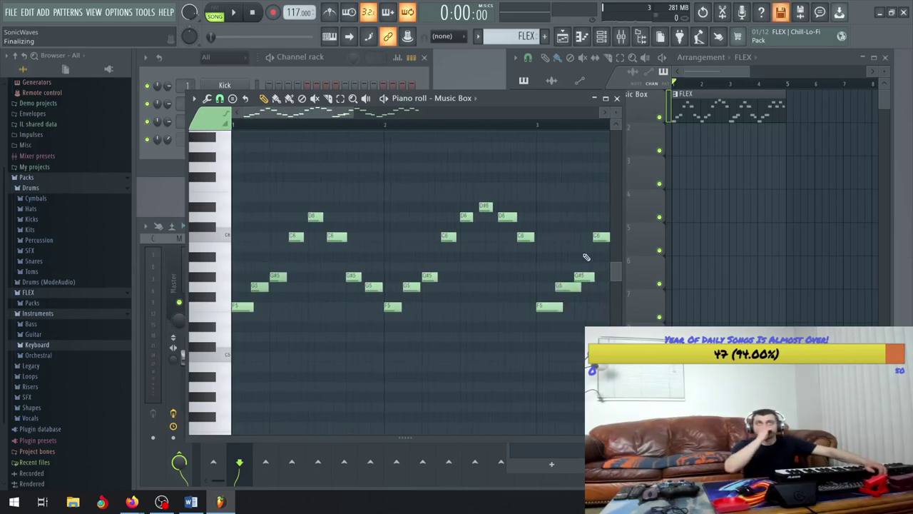
- Trim the F5 and G5 notes further and review the phrase across bars 1 to 5
{"action": "scroll", "coordinate": [585, 257], "scroll_direction": "down", "scroll_amount": 3}
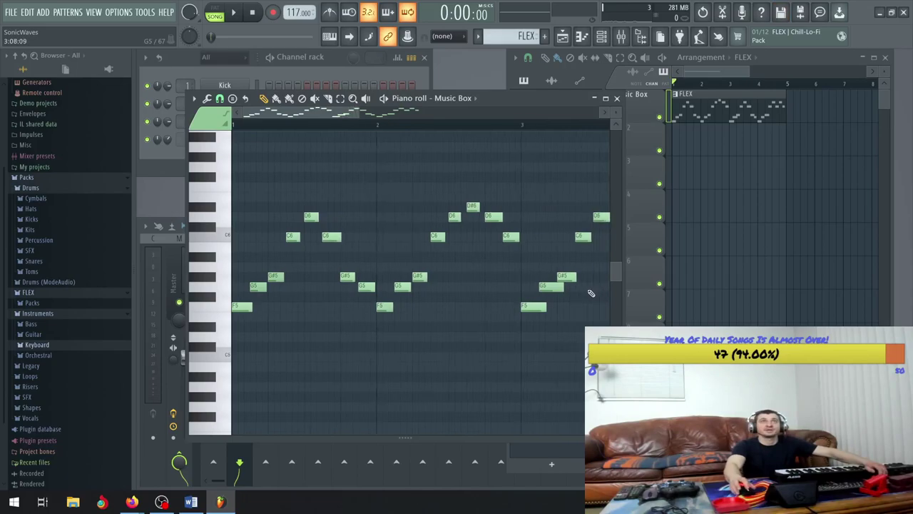
{"action": "scroll", "coordinate": [496, 304], "scroll_direction": "up", "scroll_amount": 3}
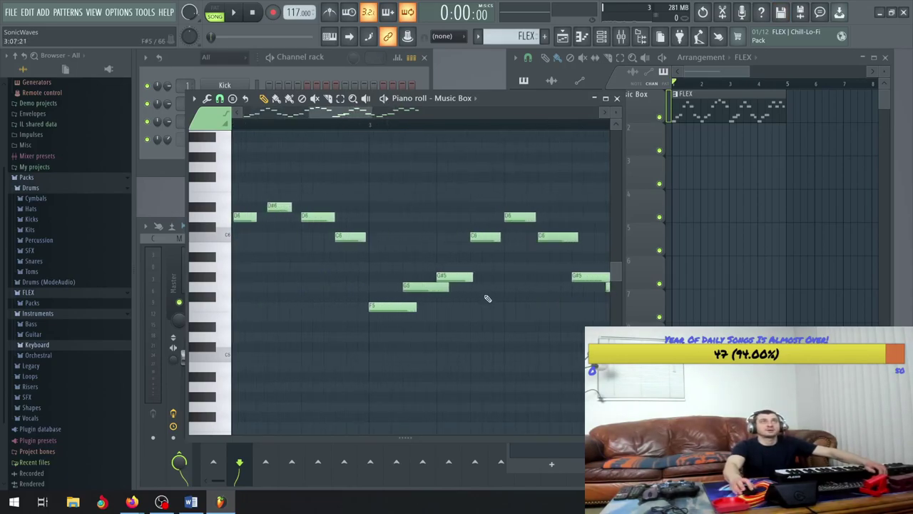
{"action": "left_click_drag", "start_coordinate": [420, 306], "coordinate": [393, 307]}
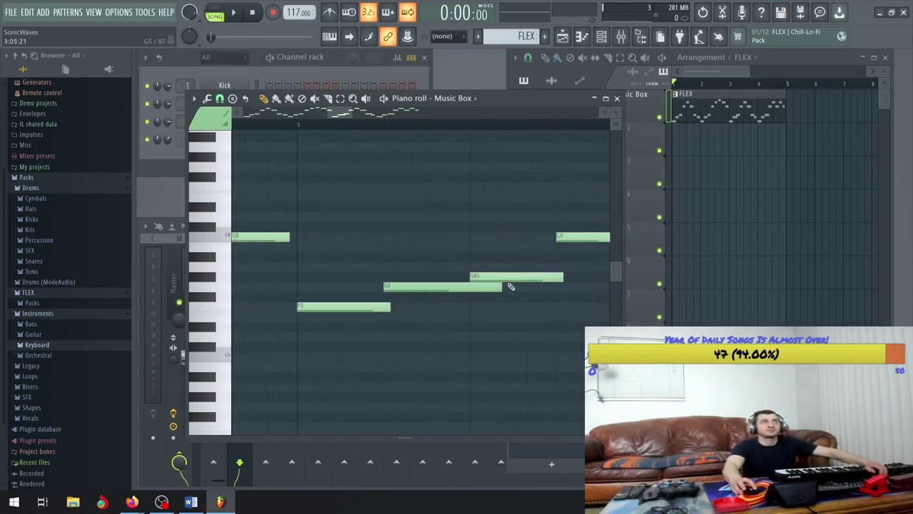
{"action": "left_click_drag", "start_coordinate": [503, 286], "coordinate": [471, 286]}
{"action": "scroll", "coordinate": [495, 302], "scroll_direction": "down", "scroll_amount": 3}
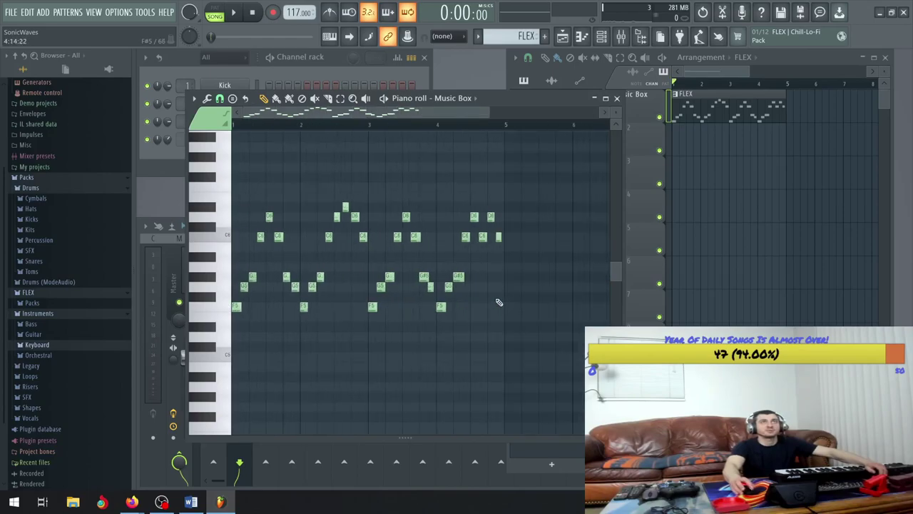
{"action": "scroll", "coordinate": [415, 260], "scroll_direction": "up", "scroll_amount": 3}
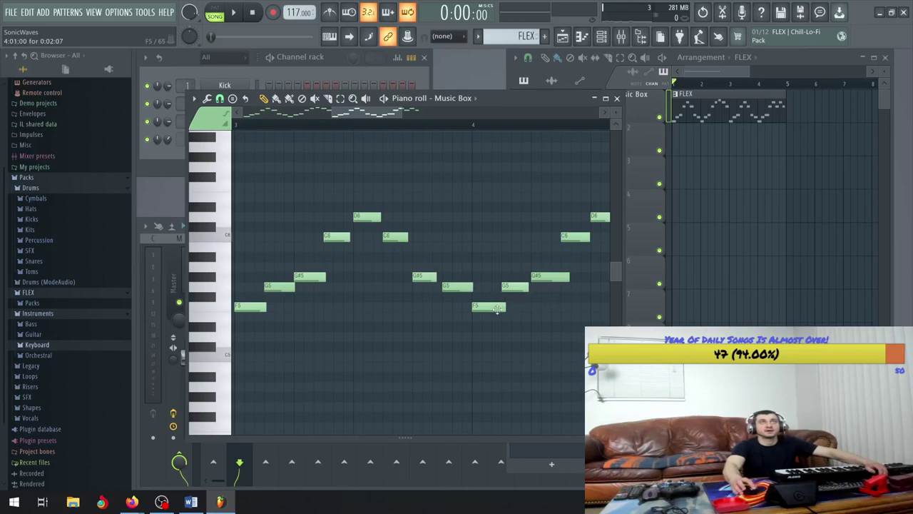
{"action": "scroll", "coordinate": [492, 299], "scroll_direction": "right", "scroll_amount": 4}
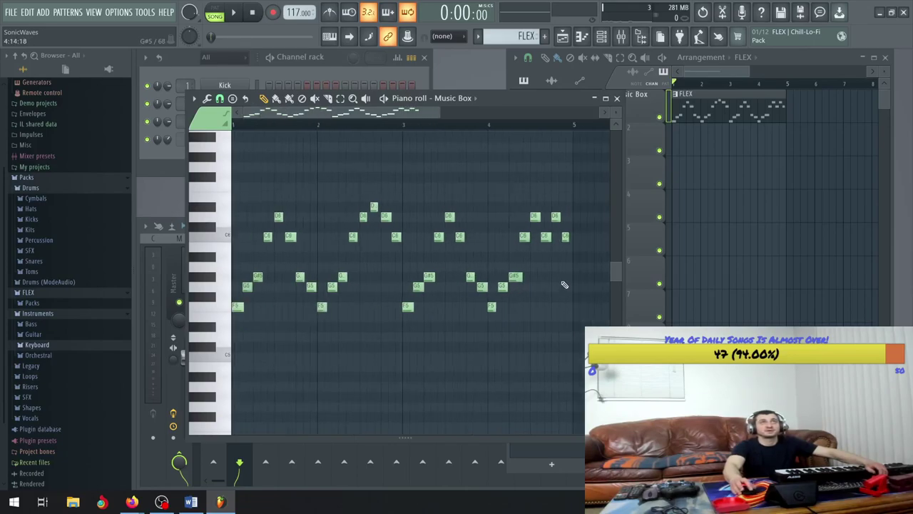
{"action": "scroll", "coordinate": [475, 282], "scroll_direction": "up", "scroll_amount": 2}
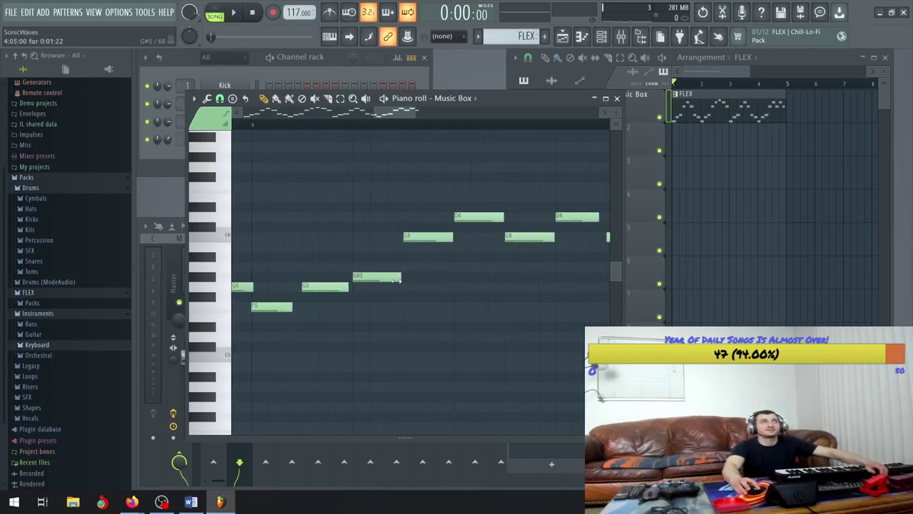
{"action": "scroll", "coordinate": [471, 274], "scroll_direction": "down", "scroll_amount": 3}
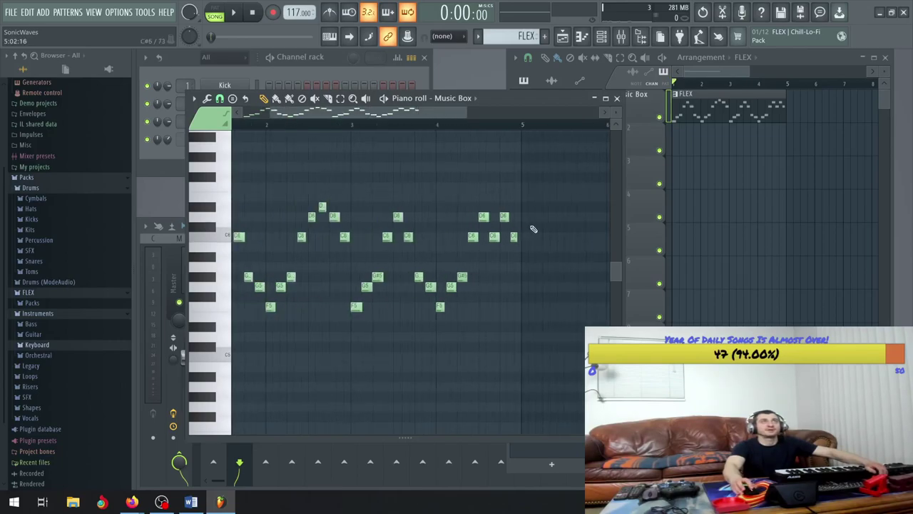
{"action": "scroll", "coordinate": [528, 232], "scroll_direction": "up", "scroll_amount": 5}
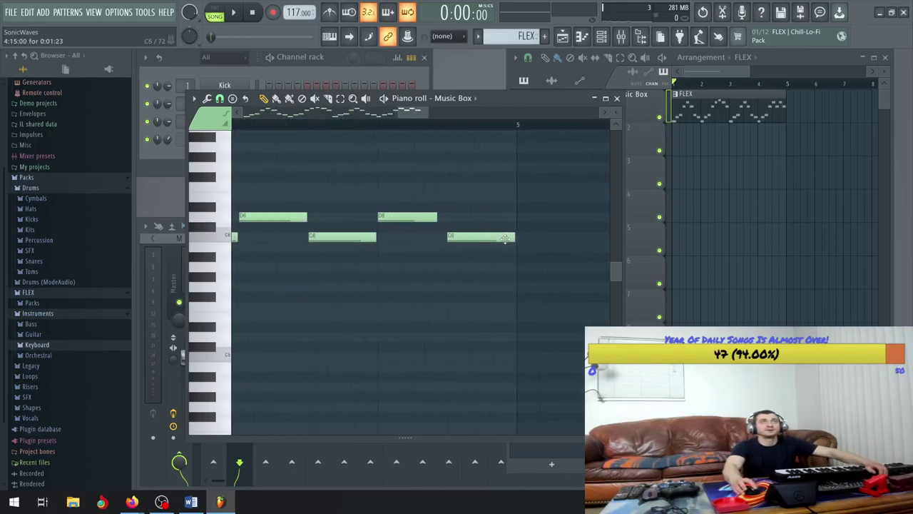
- Quantize all Music Box notes via Tools > Quantize, accept, and play the pattern from the start
{"action": "scroll", "coordinate": [504, 243], "scroll_direction": "down", "scroll_amount": 6}
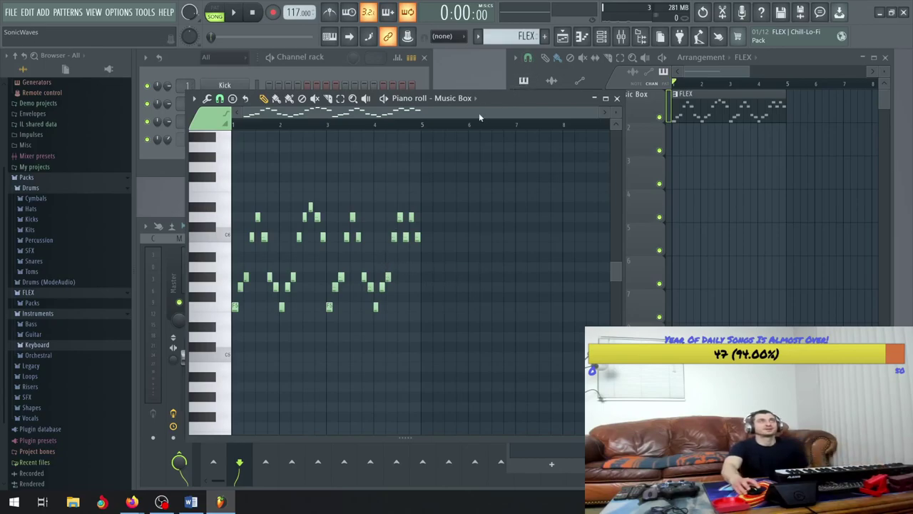
{"action": "left_click", "coordinate": [207, 99]}
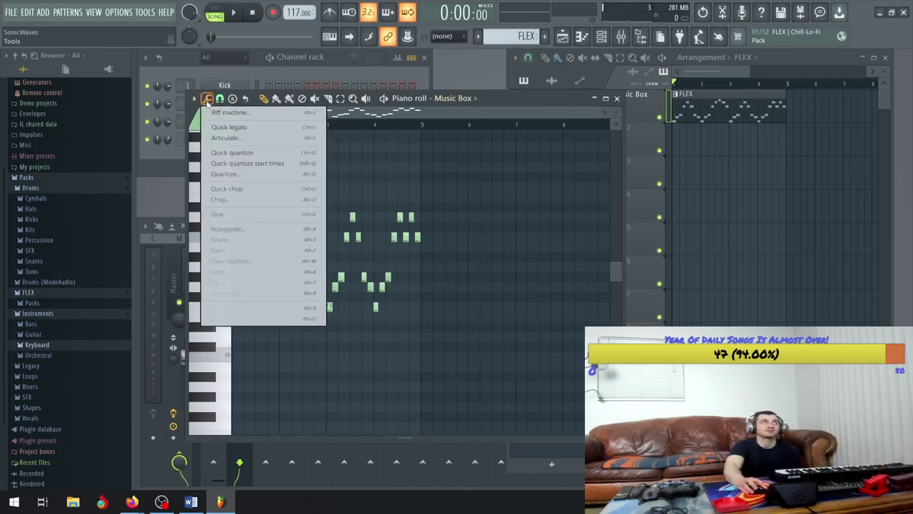
{"action": "left_click", "coordinate": [261, 175]}
{"action": "left_click", "coordinate": [518, 324]}
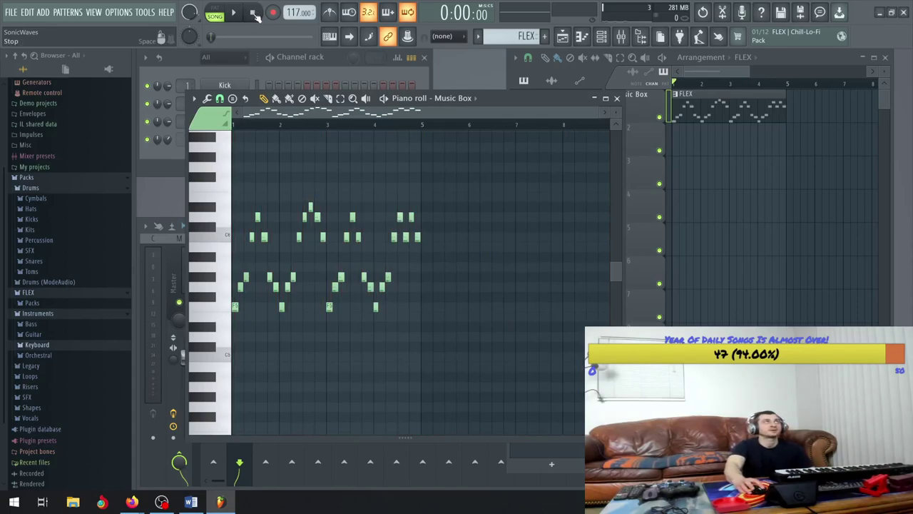
{"action": "left_click", "coordinate": [240, 15]}
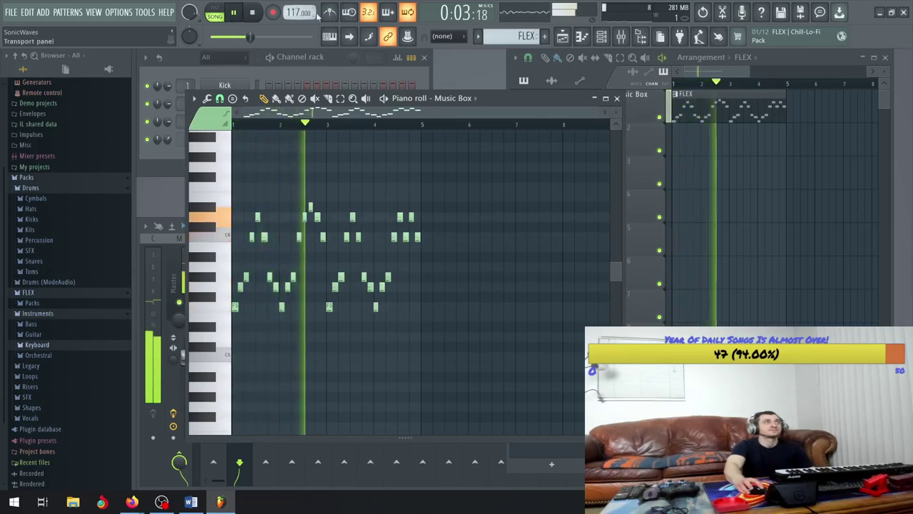
- Drop the tempo from 117 to 108 BPM, play it back, stop, and close the Music Box piano roll
{"action": "left_click", "coordinate": [179, 155]}
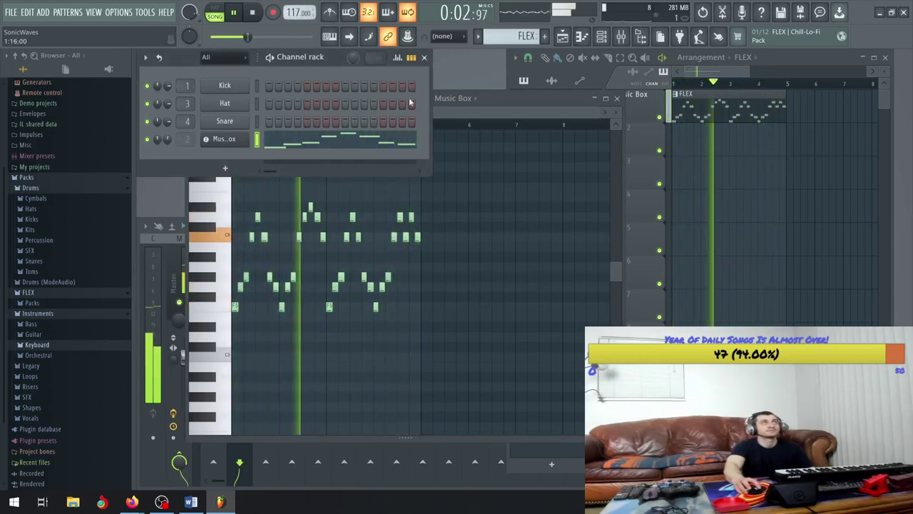
{"action": "left_click_drag", "start_coordinate": [299, 13], "coordinate": [299, 39]}
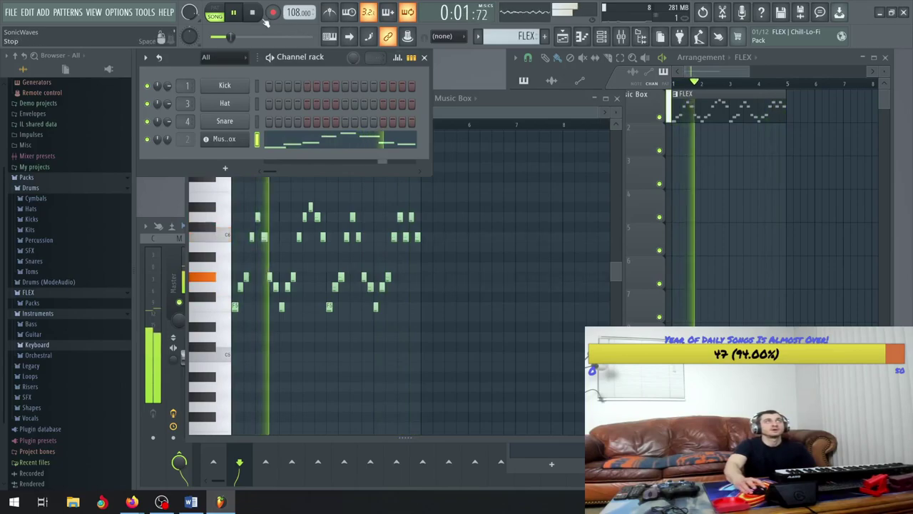
{"action": "key", "text": "space"}
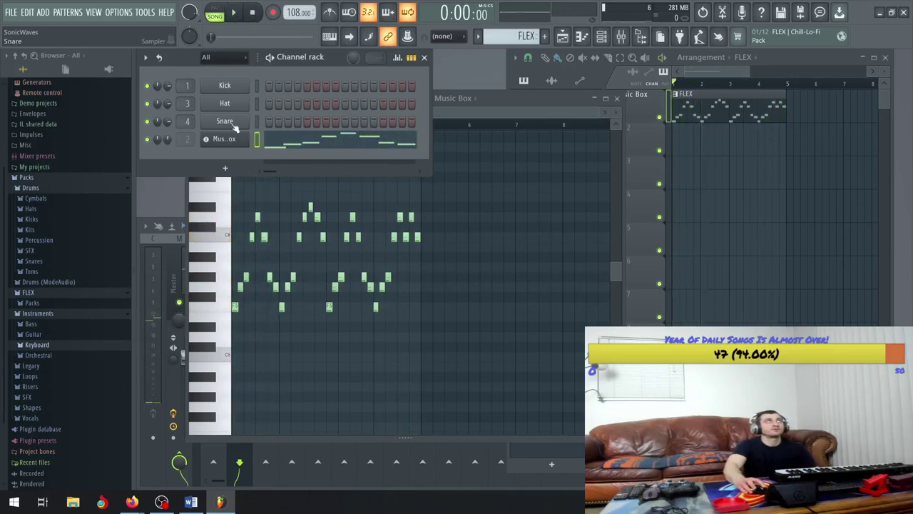
{"action": "left_click", "coordinate": [235, 14]}
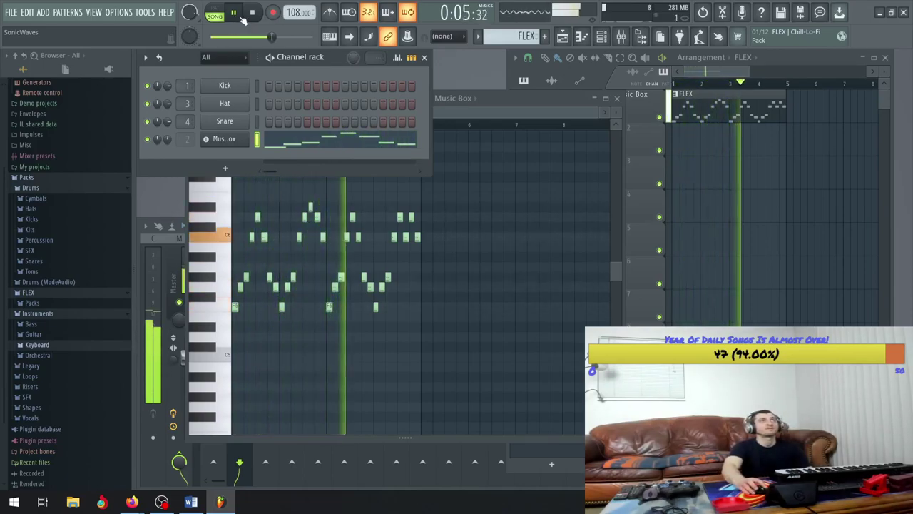
{"action": "left_click", "coordinate": [243, 18]}
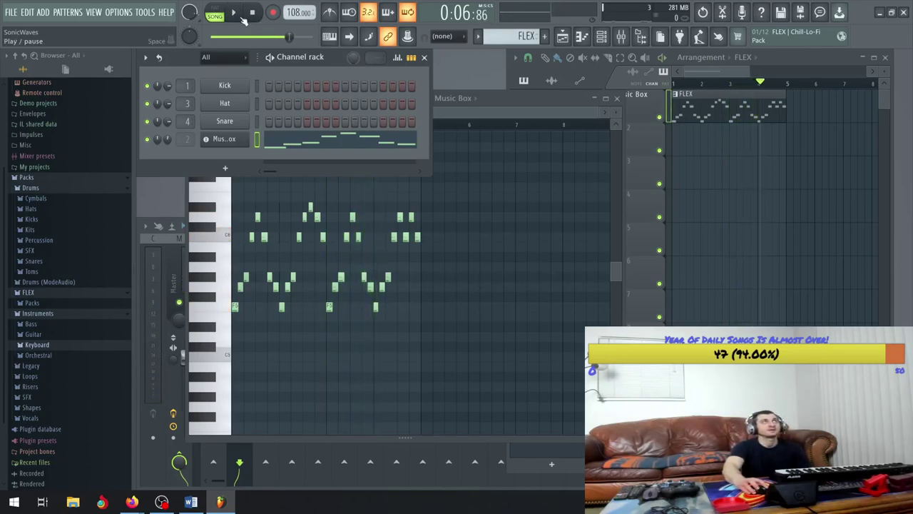
{"action": "left_click", "coordinate": [252, 12]}
{"action": "left_click", "coordinate": [546, 107]}
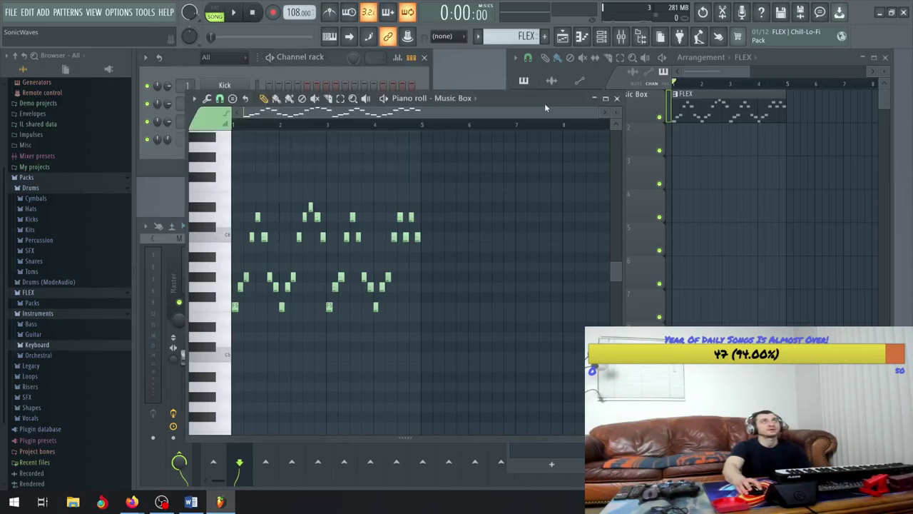
{"action": "left_click", "coordinate": [617, 98]}
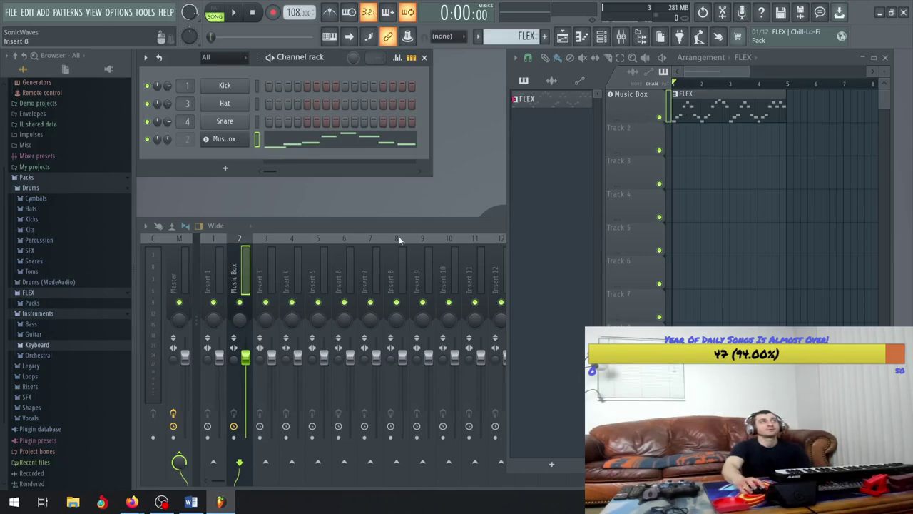
- Apply Random color to the FLEX pattern, then use Rename and color to name it 'Clangy Bells'
{"action": "right_click", "coordinate": [540, 100]}
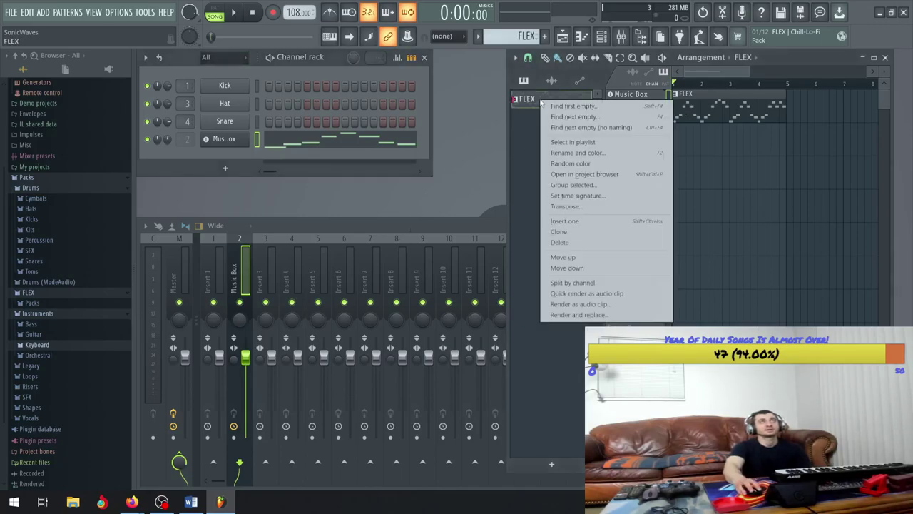
{"action": "left_click", "coordinate": [588, 164]}
{"action": "right_click", "coordinate": [555, 100]}
{"action": "left_click", "coordinate": [592, 154]}
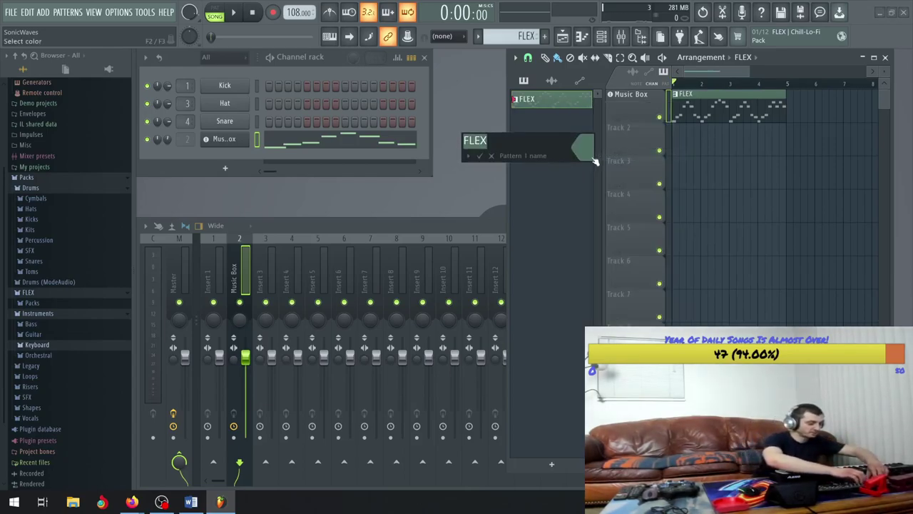
{"action": "type", "text": "Clangy Bells"}
{"action": "key", "text": "Return"}
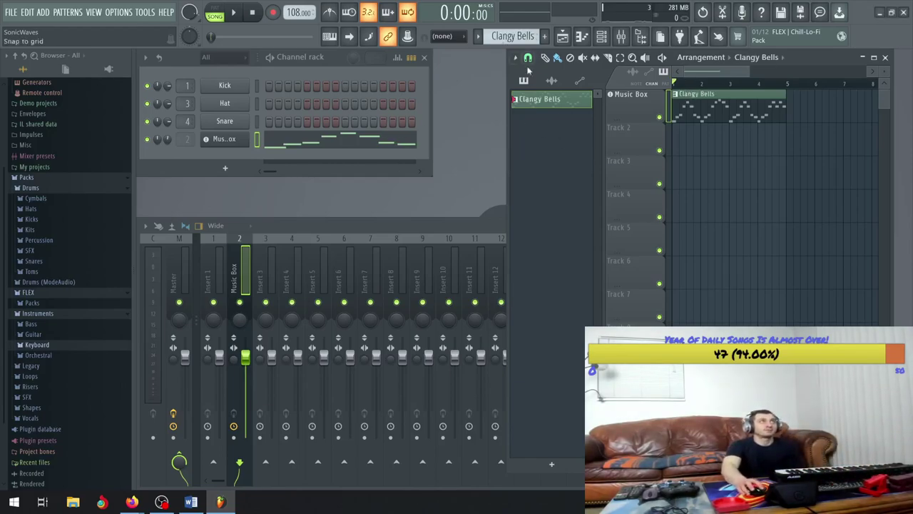
- Select the Music Box channel and route it to mixer insert 5 via Channel routing
{"action": "left_click", "coordinate": [224, 139]}
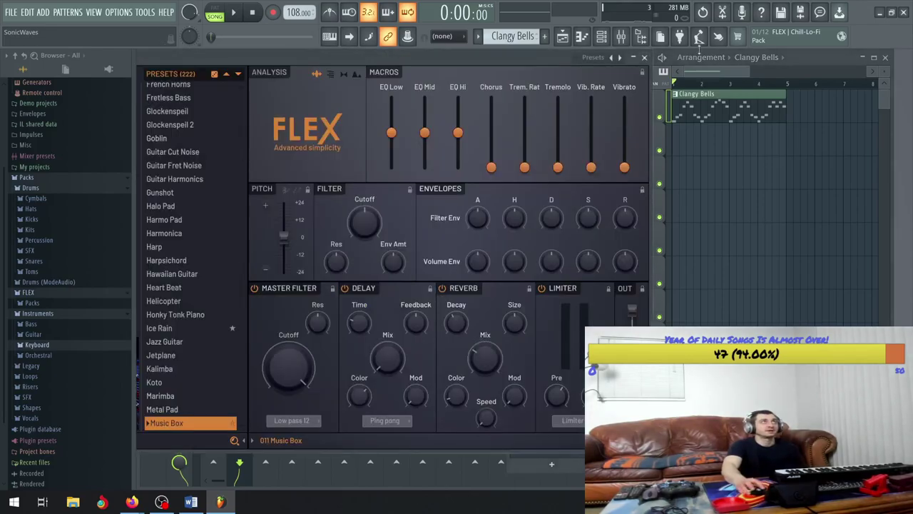
{"action": "left_click", "coordinate": [645, 57]}
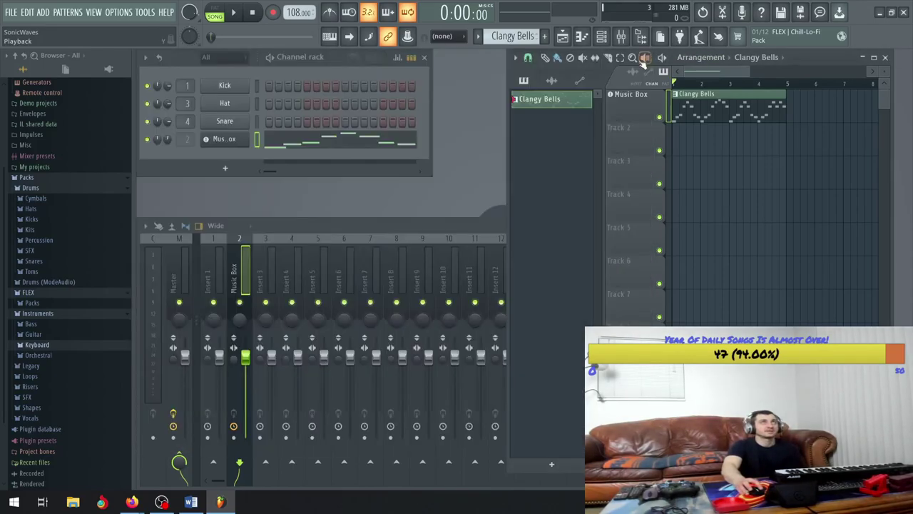
{"action": "left_click", "coordinate": [284, 287]}
{"action": "right_click", "coordinate": [291, 284]}
{"action": "mouse_move", "coordinate": [377, 285]}
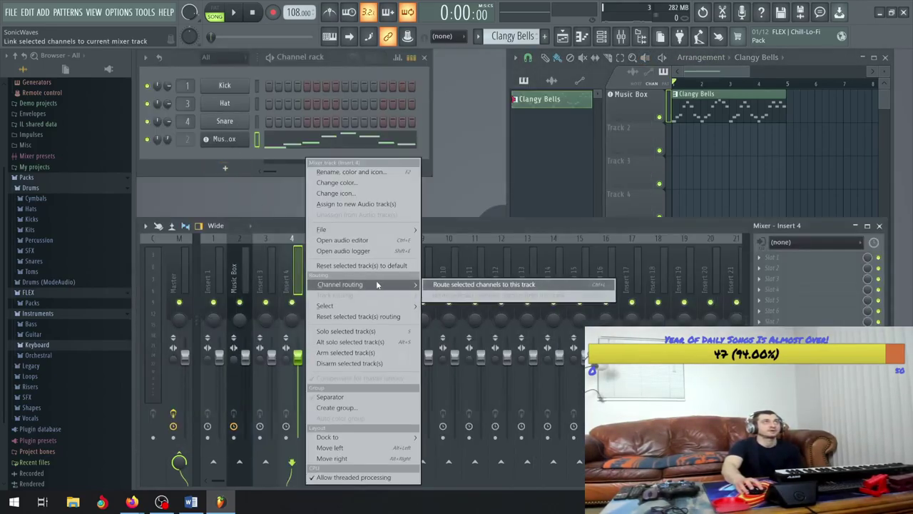
{"action": "left_click", "coordinate": [274, 230]}
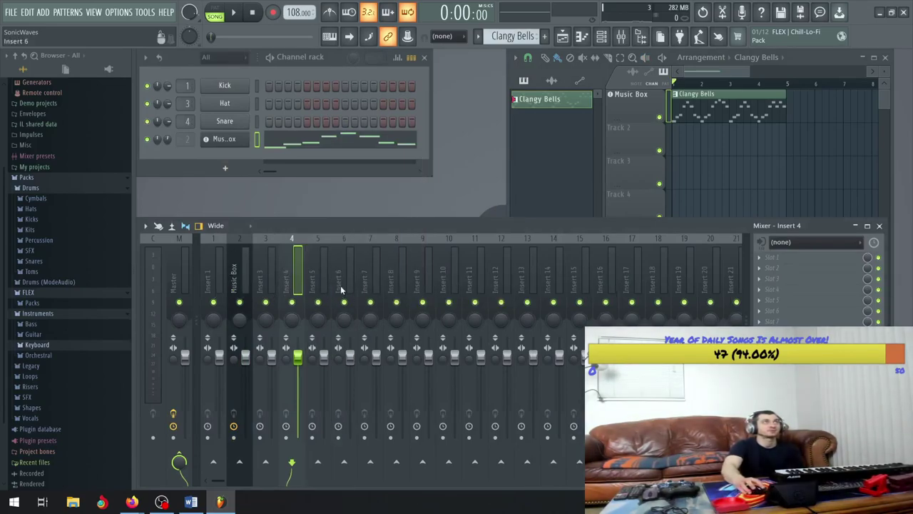
{"action": "left_click", "coordinate": [312, 286]}
{"action": "right_click", "coordinate": [308, 285]}
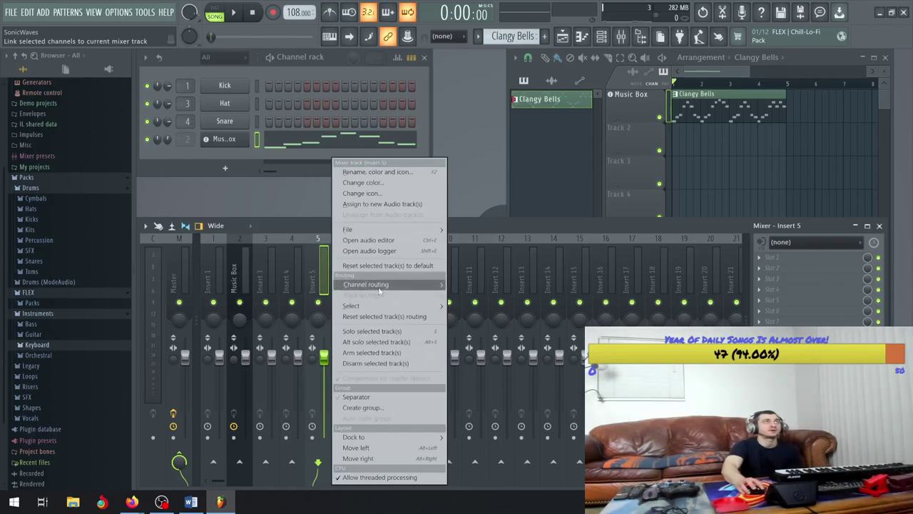
{"action": "mouse_move", "coordinate": [414, 287]}
{"action": "left_click", "coordinate": [495, 286]}
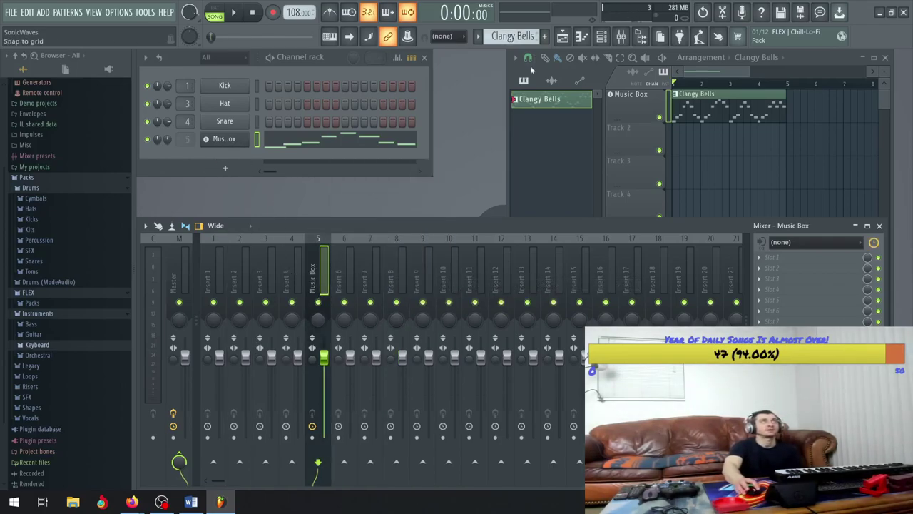
- Toggle the playlist, piano roll, channel rack and mixer windows, ending with the playlist in front
{"action": "left_click", "coordinate": [564, 37]}
{"action": "left_click", "coordinate": [564, 38]}
{"action": "left_click", "coordinate": [564, 37]}
{"action": "left_click", "coordinate": [582, 36]}
{"action": "left_click", "coordinate": [581, 36]}
{"action": "left_click", "coordinate": [581, 37]}
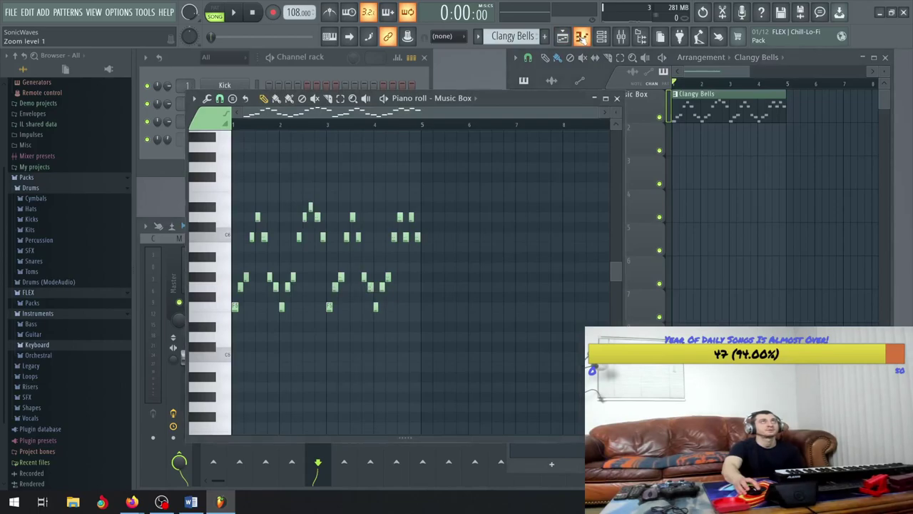
{"action": "left_click", "coordinate": [581, 36]}
{"action": "left_click", "coordinate": [601, 36]}
{"action": "left_click", "coordinate": [601, 36]}
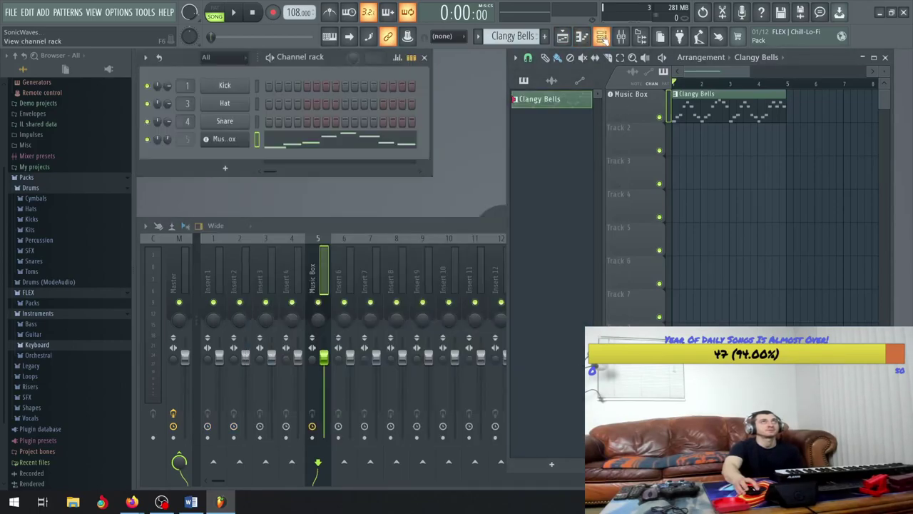
{"action": "left_click", "coordinate": [620, 37]}
{"action": "left_click", "coordinate": [621, 37]}
{"action": "left_click", "coordinate": [620, 37]}
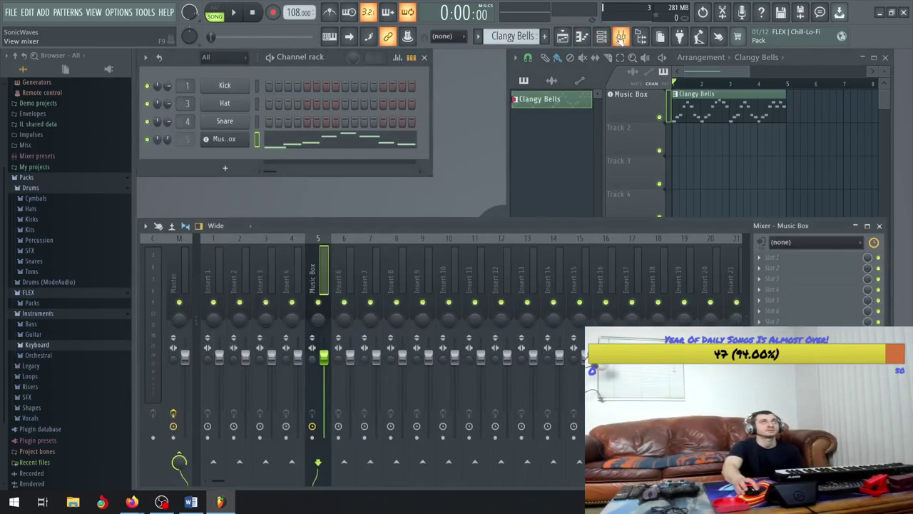
{"action": "left_click", "coordinate": [803, 65]}
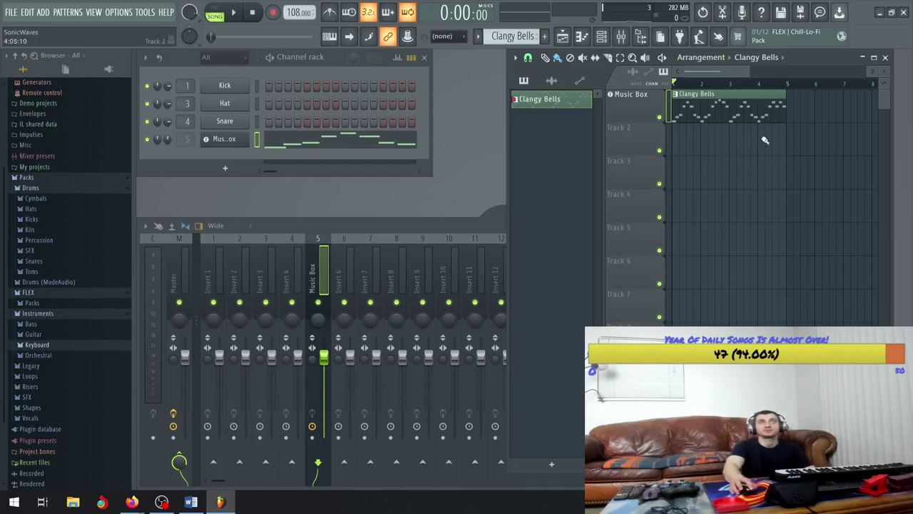
- Enlarge the mixer, load Fruity Parametric EQ 2 into the Music Box track's FX slot 1, and play
{"action": "double_click", "coordinate": [376, 225]}
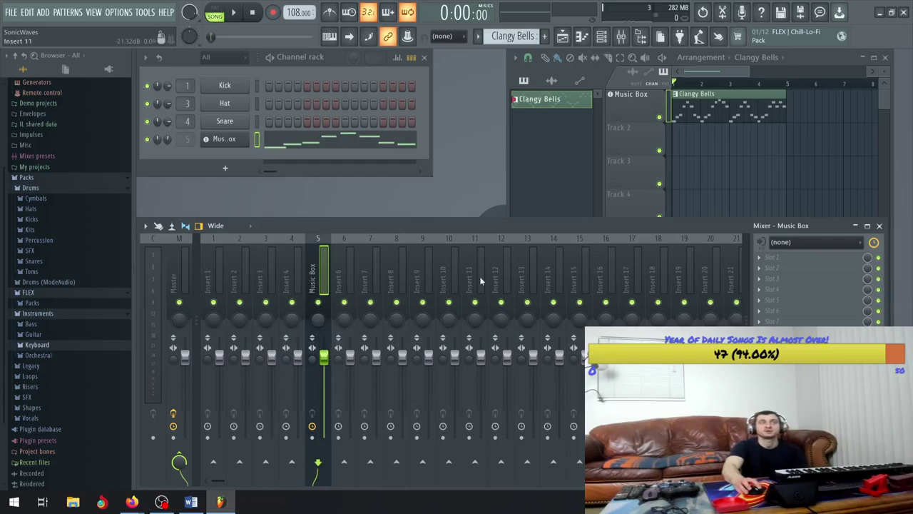
{"action": "left_click", "coordinate": [774, 267]}
{"action": "key", "text": "Escape"}
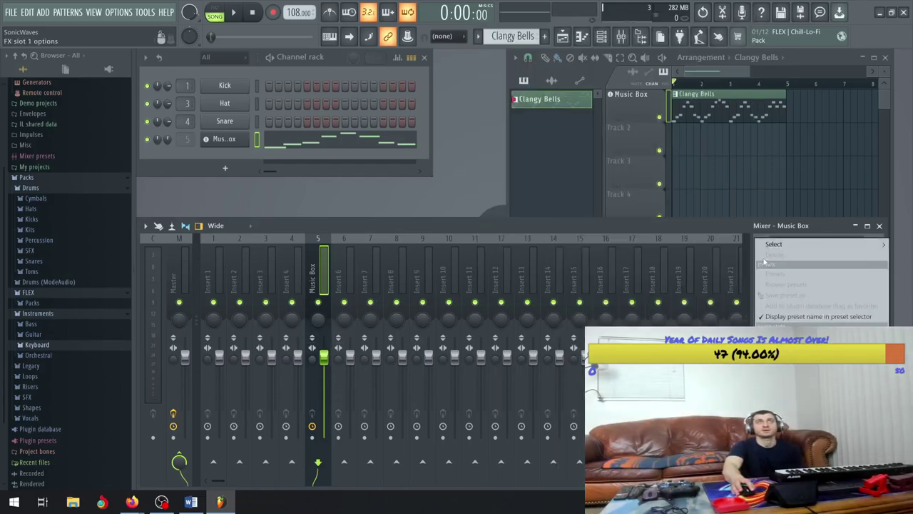
{"action": "left_click", "coordinate": [808, 245]}
{"action": "mouse_move", "coordinate": [808, 245]}
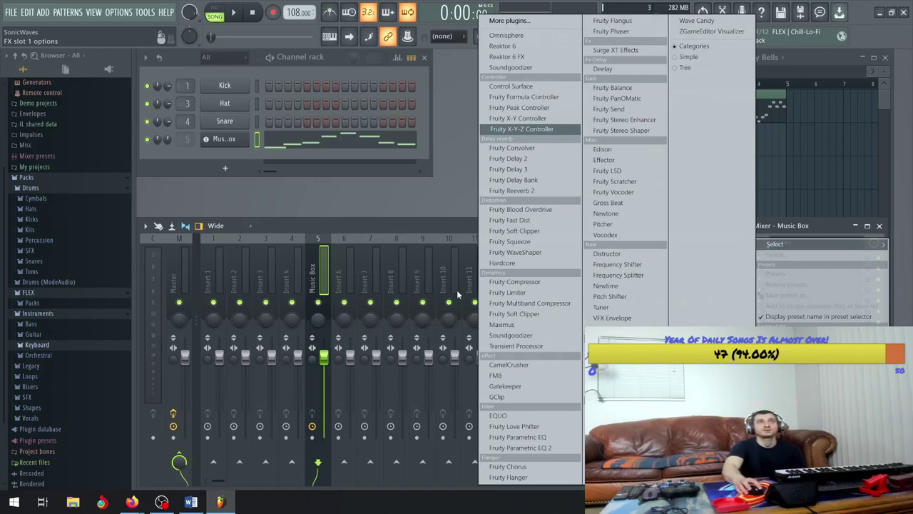
{"action": "left_click", "coordinate": [405, 194]}
{"action": "key", "text": "space"}
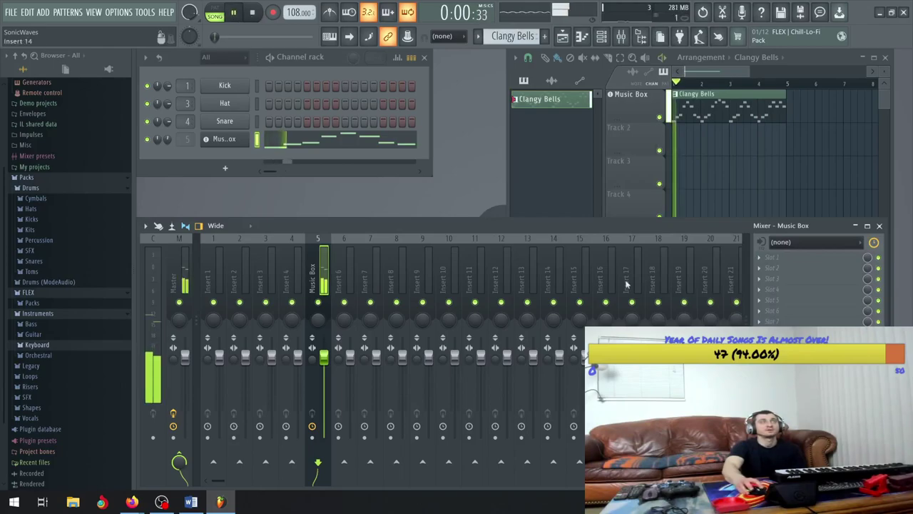
{"action": "left_click", "coordinate": [773, 257]}
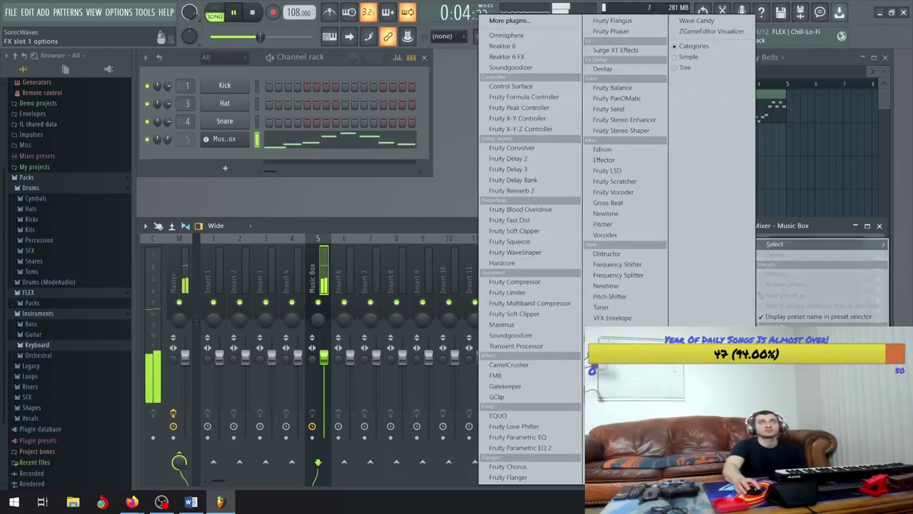
{"action": "left_click", "coordinate": [550, 447]}
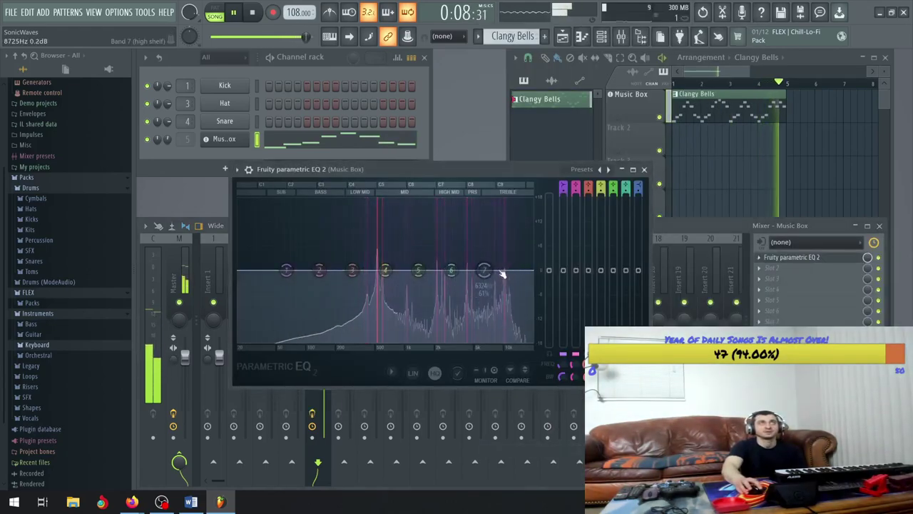
- Pause playback with the Music Box Parametric EQ 2 editor still open and flat
{"action": "left_click", "coordinate": [234, 12]}
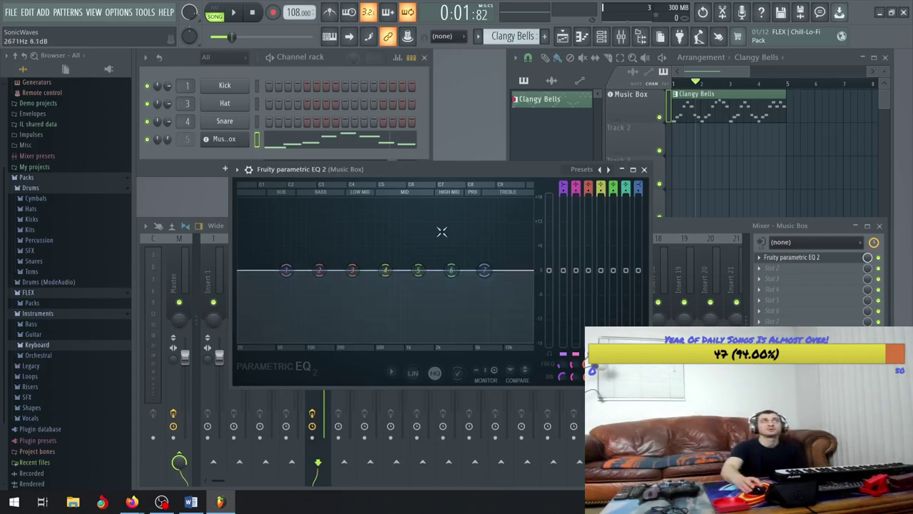
- Restart playback and pull the top two EQ bands, 7 and 6, downward
{"action": "left_click", "coordinate": [237, 15]}
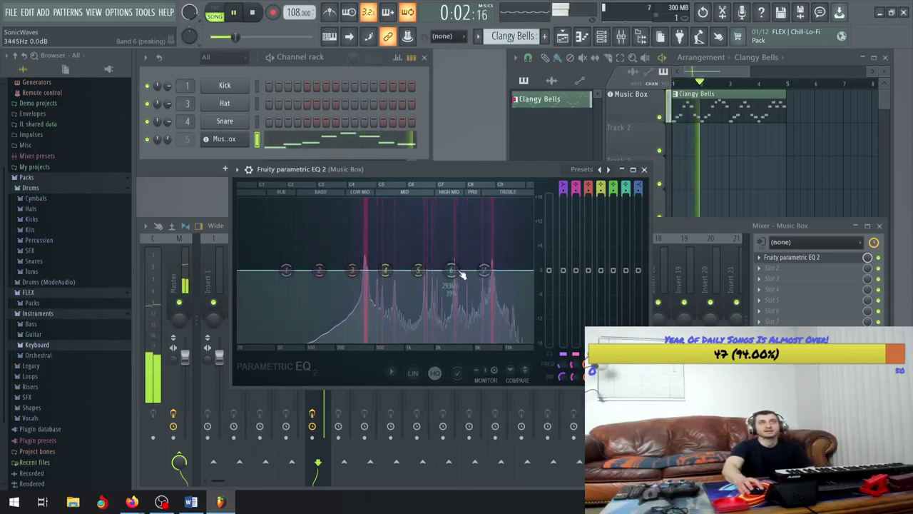
{"action": "left_click_drag", "start_coordinate": [486, 271], "coordinate": [481, 290]}
{"action": "left_click_drag", "start_coordinate": [451, 270], "coordinate": [484, 312]}
- Narrow and deepen band 6 into a dip around 2.5 kHz, then close the EQ
{"action": "scroll", "coordinate": [446, 291], "scroll_direction": "down", "scroll_amount": 3}
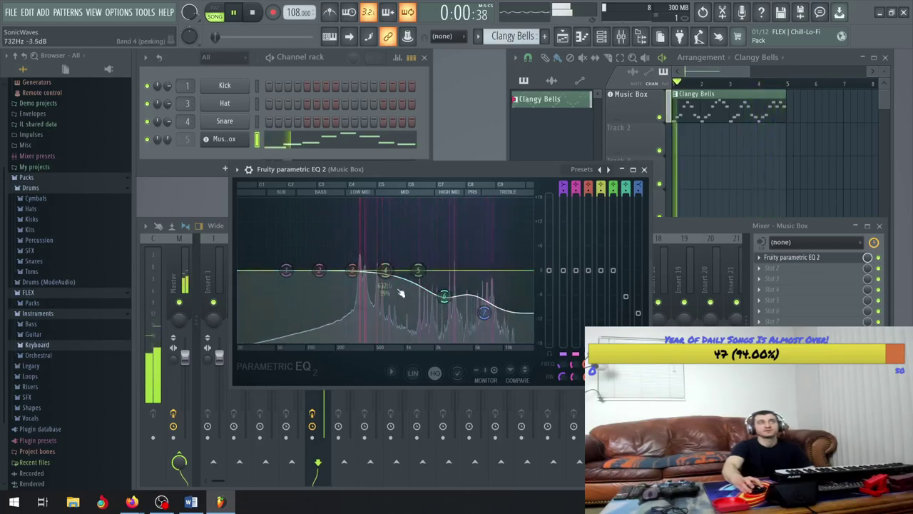
{"action": "left_click_drag", "start_coordinate": [450, 302], "coordinate": [476, 312]}
{"action": "scroll", "coordinate": [440, 302], "scroll_direction": "down", "scroll_amount": 5}
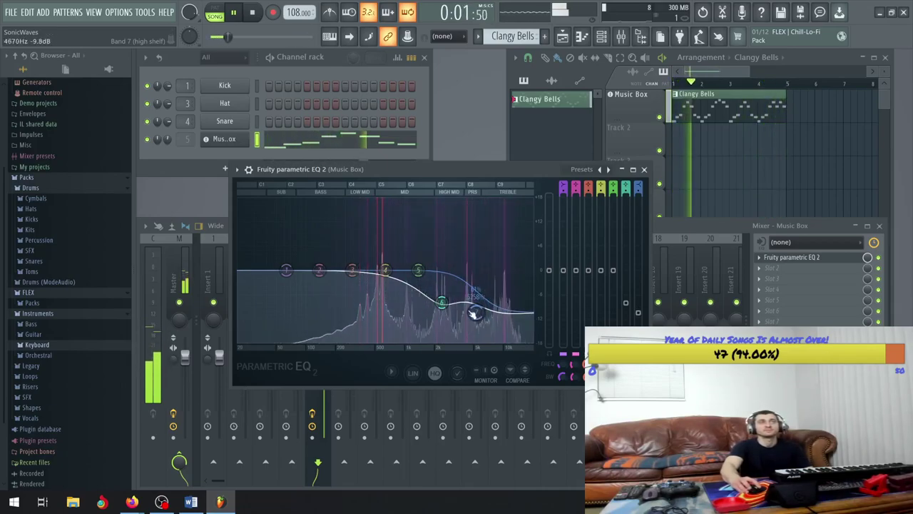
{"action": "left_click_drag", "start_coordinate": [440, 302], "coordinate": [447, 306]}
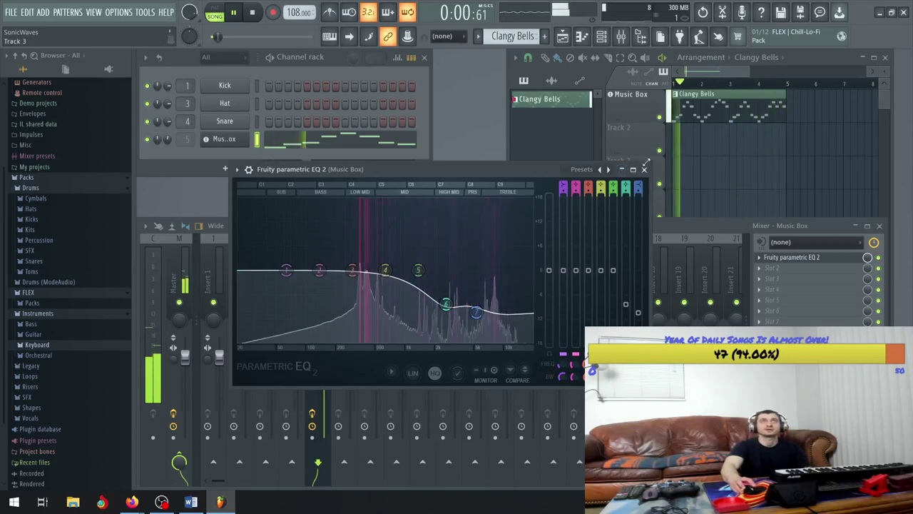
{"action": "left_click", "coordinate": [644, 169]}
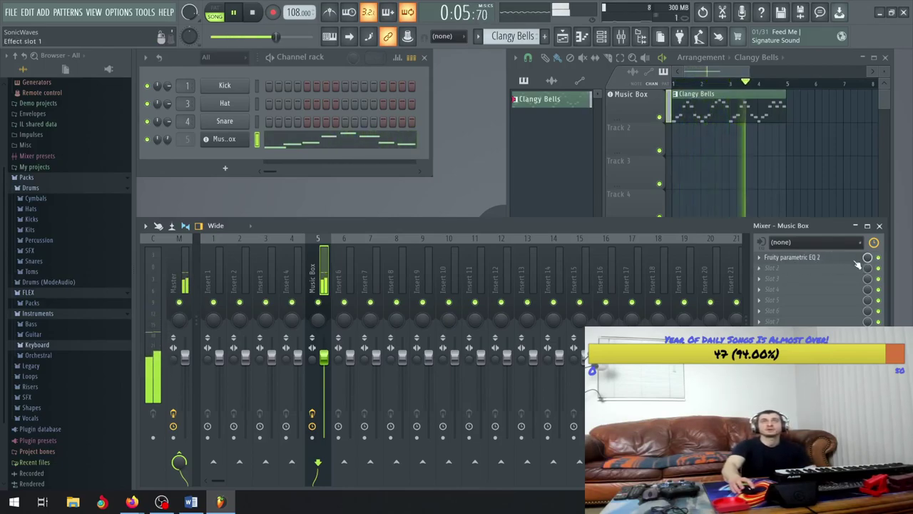
- Load Fruity Reeverb 2 into the Music Box track's second FX slot
{"action": "left_click", "coordinate": [759, 267]}
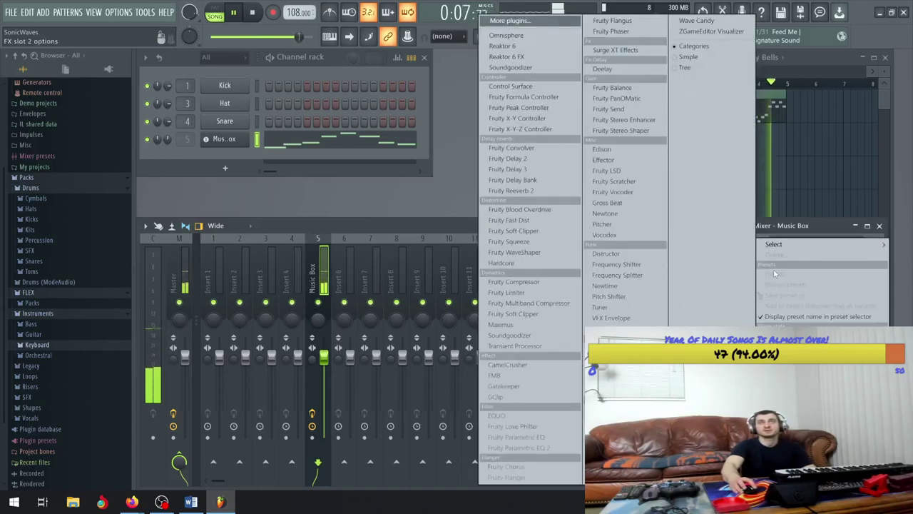
{"action": "mouse_move", "coordinate": [778, 245]}
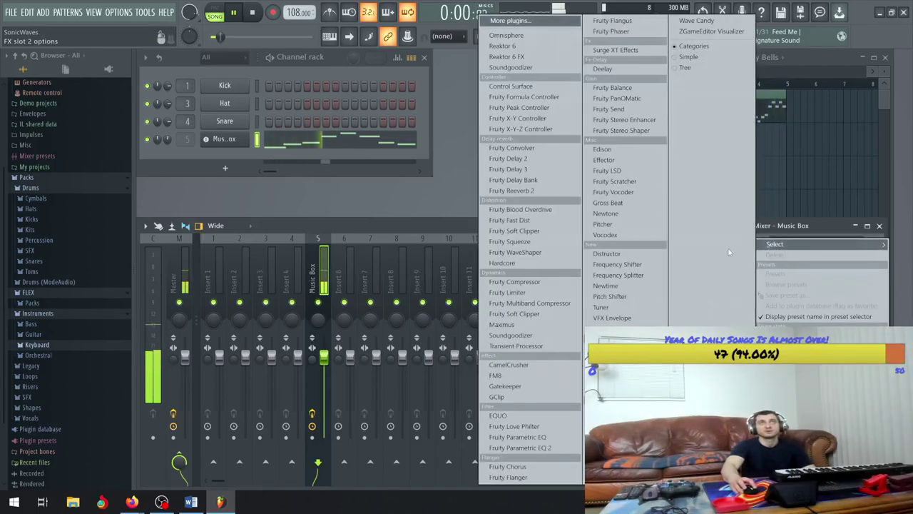
{"action": "left_click", "coordinate": [530, 192]}
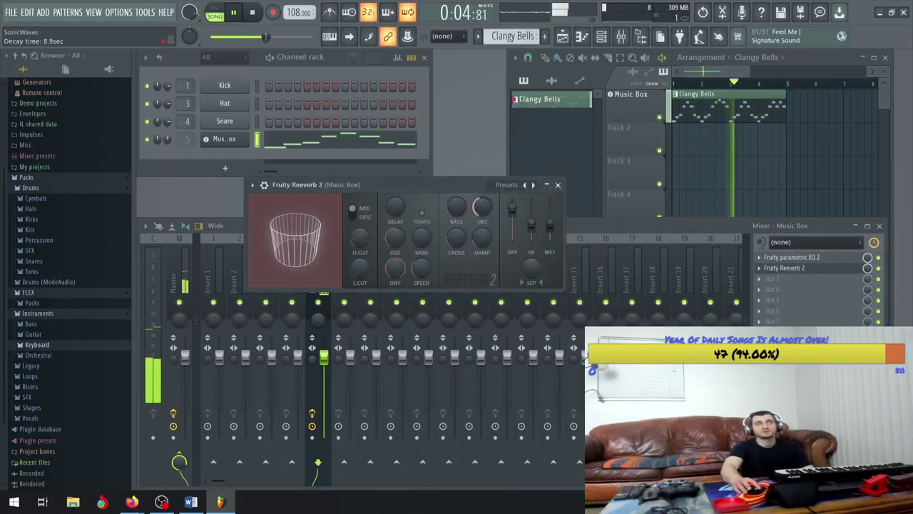
- Lengthen the reverb decay to 10.4 seconds and raise the wet level to maximum
{"action": "mouse_move", "coordinate": [482, 211]}
{"action": "left_mouse_down"}
{"action": "mouse_move", "coordinate": [482, 199]}
{"action": "mouse_move", "coordinate": [484, 209]}
{"action": "left_mouse_up"}
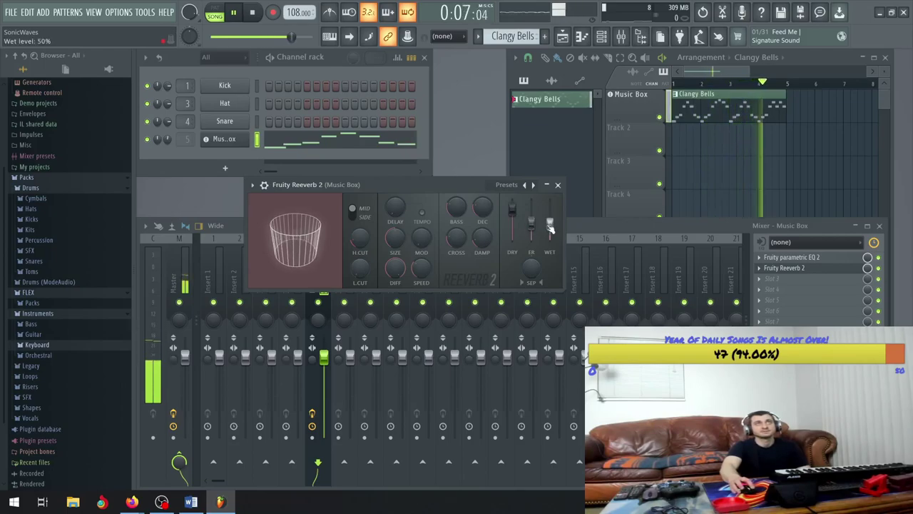
{"action": "scroll", "coordinate": [549, 226], "scroll_direction": "down", "scroll_amount": 2}
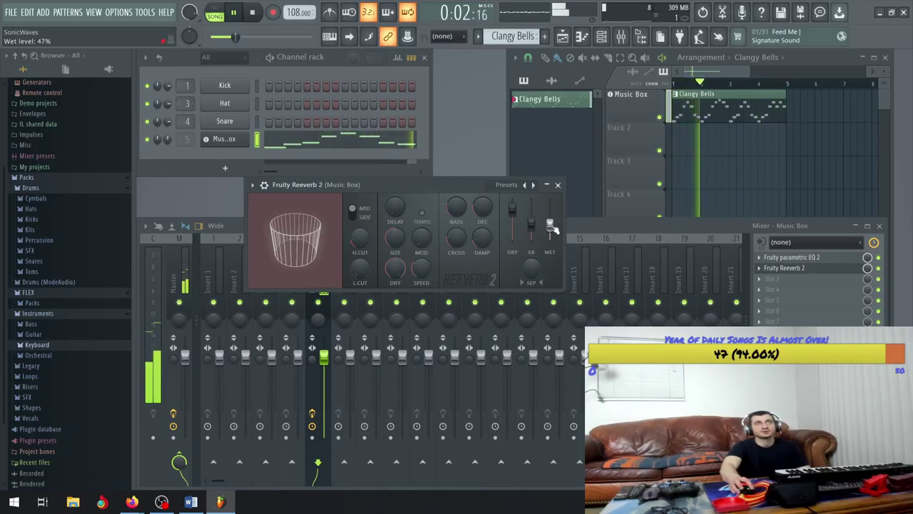
{"action": "scroll", "coordinate": [550, 225], "scroll_direction": "up", "scroll_amount": 1}
{"action": "mouse_move", "coordinate": [549, 224]}
{"action": "left_mouse_down"}
{"action": "mouse_move", "coordinate": [549, 202]}
{"action": "mouse_move", "coordinate": [549, 237]}
{"action": "mouse_move", "coordinate": [550, 226]}
{"action": "left_mouse_up"}
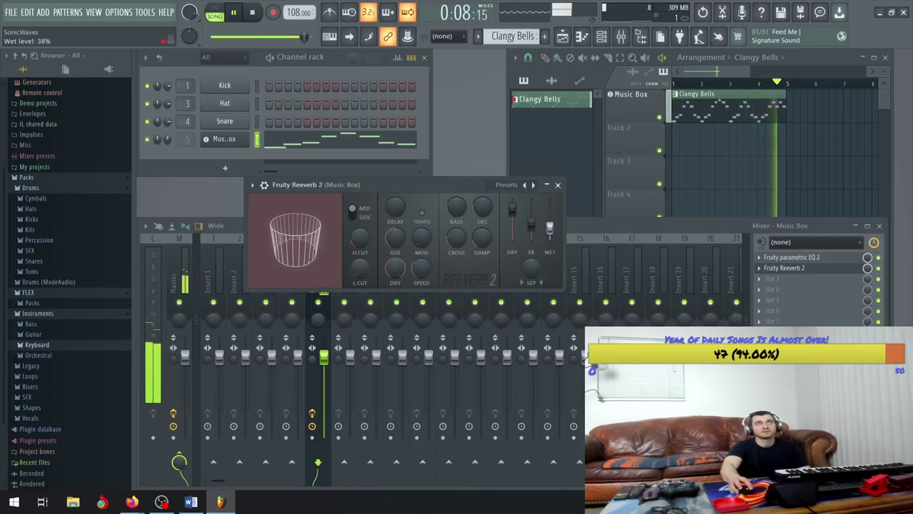
- Replay the song from the beginning, pause it, and close the reverb window
{"action": "left_click", "coordinate": [252, 12]}
{"action": "left_click", "coordinate": [233, 12]}
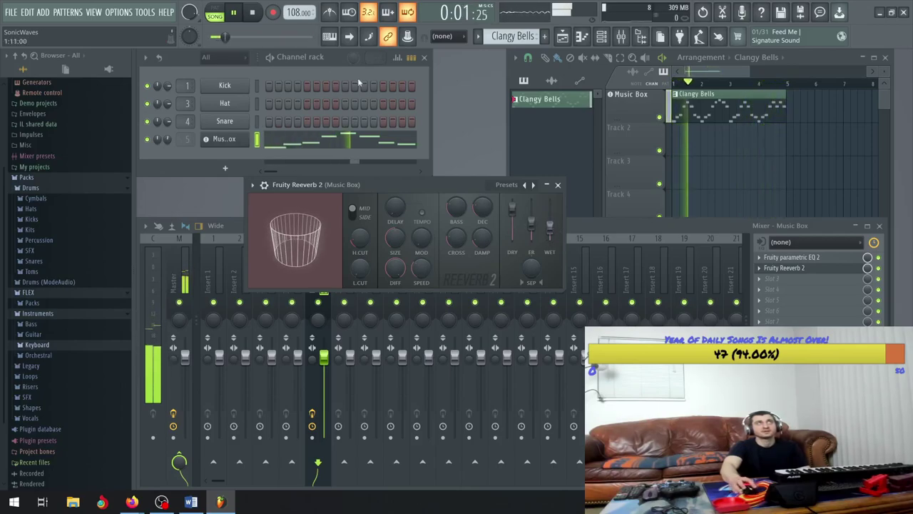
{"action": "left_click", "coordinate": [235, 14]}
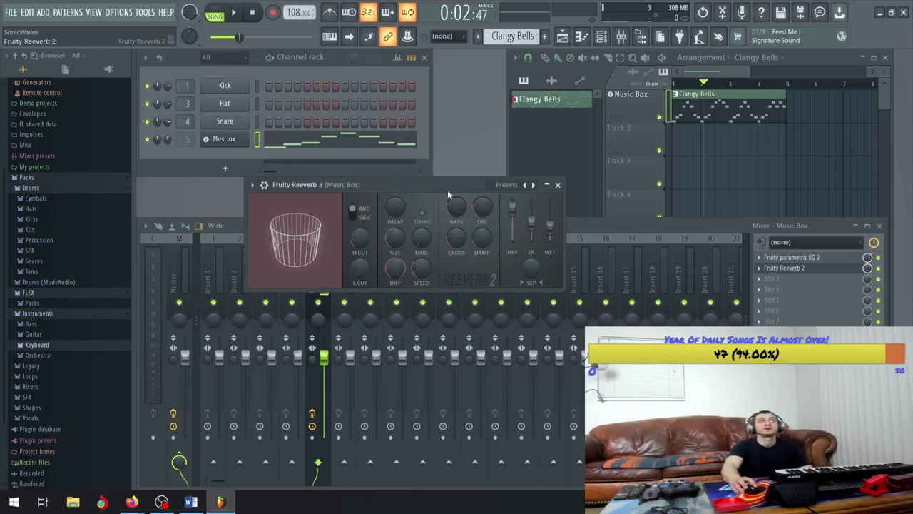
{"action": "left_click", "coordinate": [558, 185]}
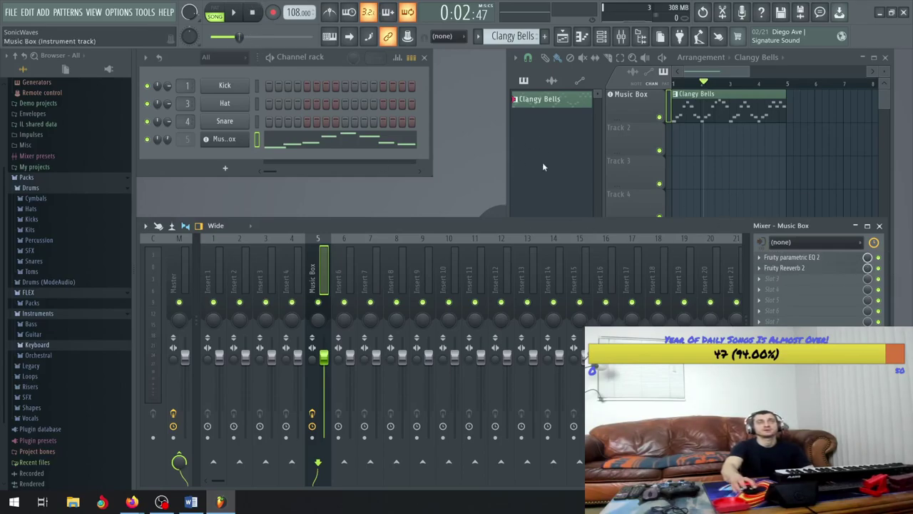
- Play the song from the start with the Playlist in front, then pause it
{"action": "key", "text": "space"}
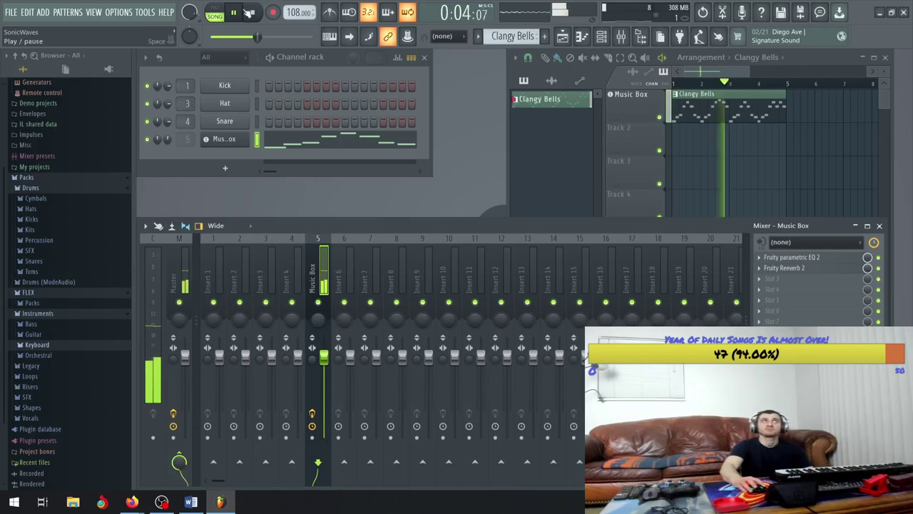
{"action": "left_click", "coordinate": [822, 57]}
{"action": "left_click", "coordinate": [235, 14]}
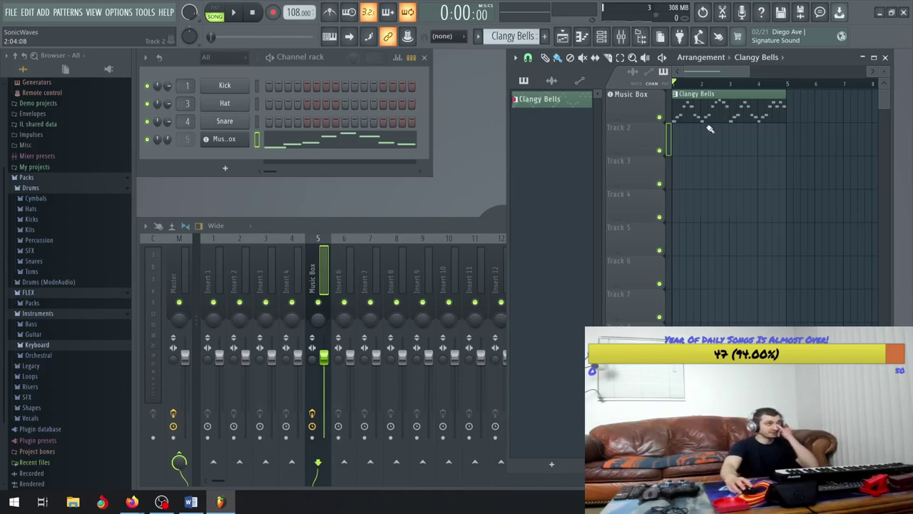
- Set Track 2's track mode to an instrument track loaded with a new FLEX synth
{"action": "right_click", "coordinate": [634, 137]}
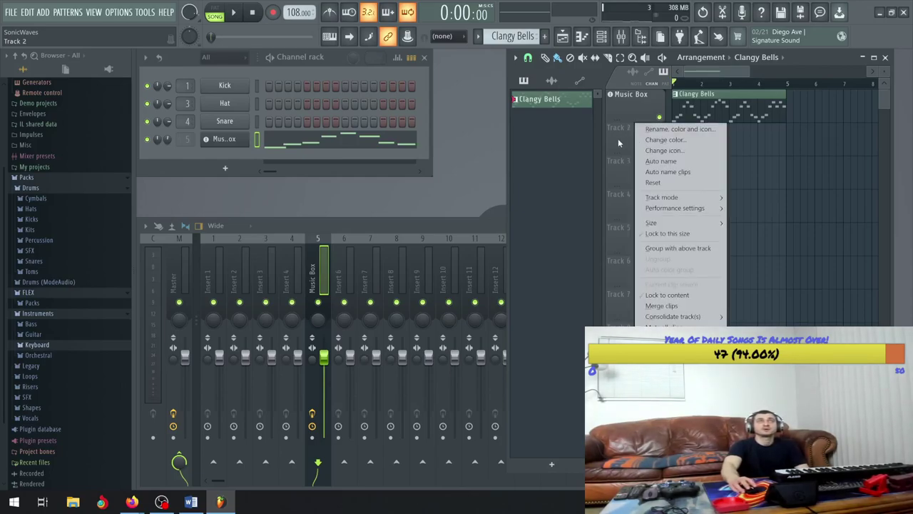
{"action": "left_click", "coordinate": [619, 143]}
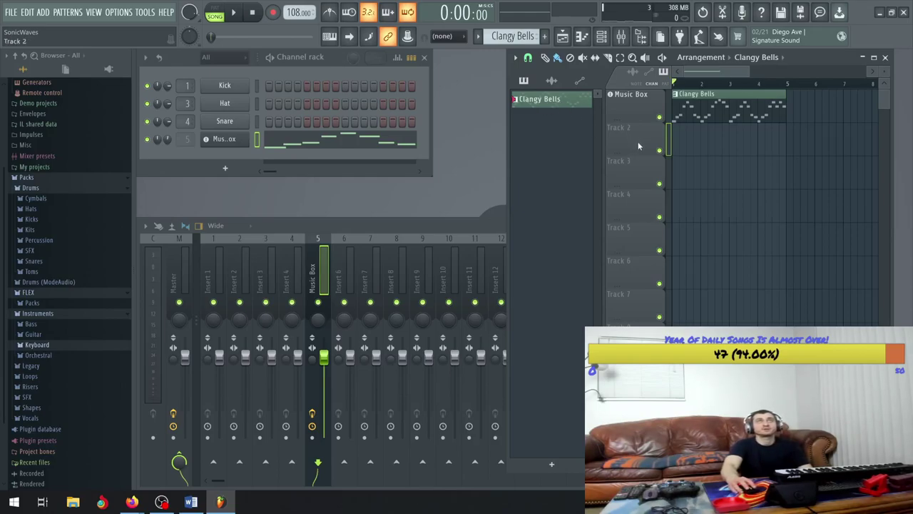
{"action": "right_click", "coordinate": [637, 140]}
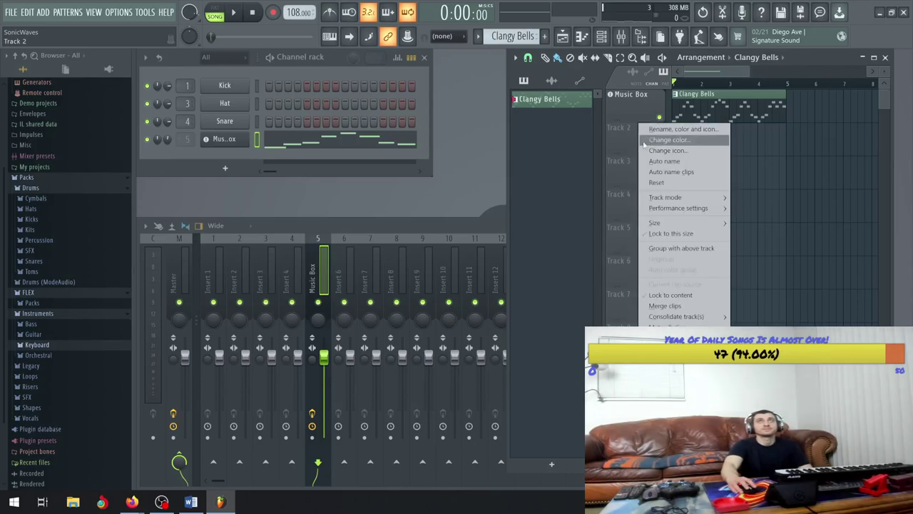
{"action": "mouse_move", "coordinate": [685, 197]}
{"action": "mouse_move", "coordinate": [775, 218]}
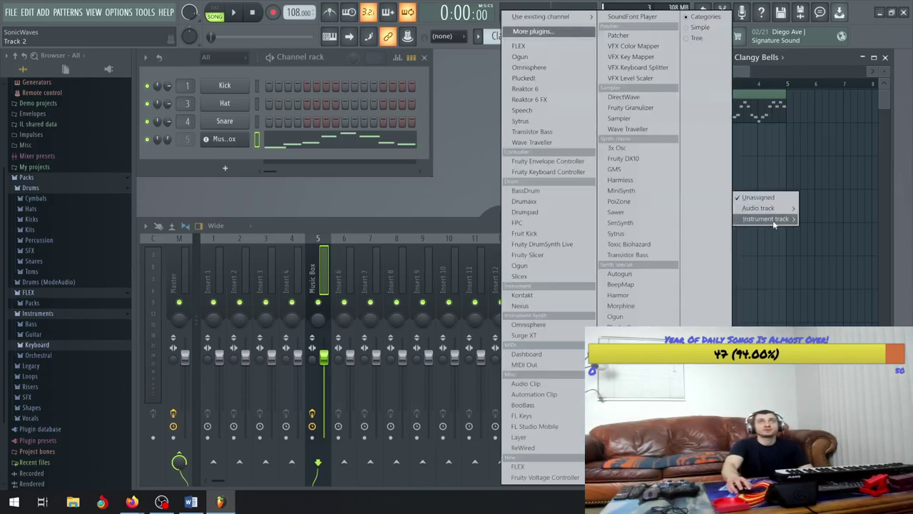
{"action": "left_click", "coordinate": [520, 467]}
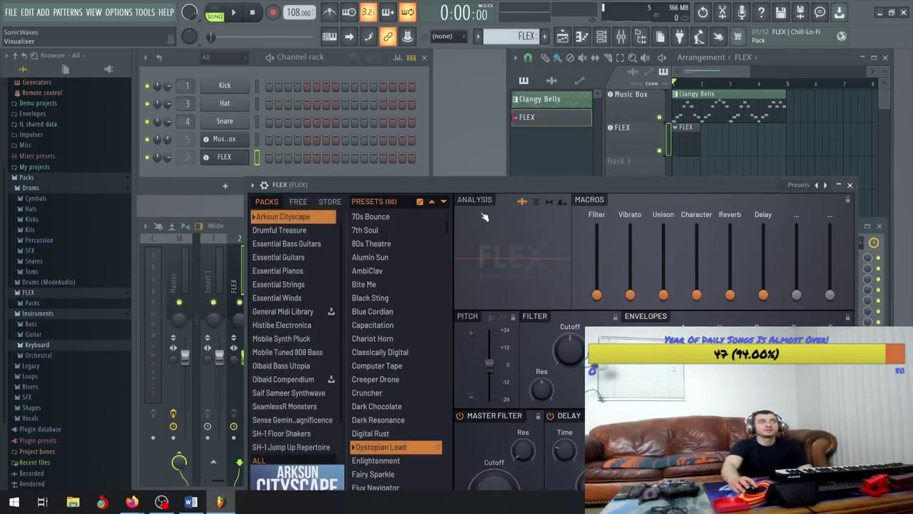
- Scroll FLEX's preset list and move its window below the arrangement, keeping tracks visible
{"action": "mouse_move", "coordinate": [496, 185]}
{"action": "left_mouse_down"}
{"action": "mouse_move", "coordinate": [402, 117]}
{"action": "mouse_move", "coordinate": [393, 59]}
{"action": "left_mouse_up"}
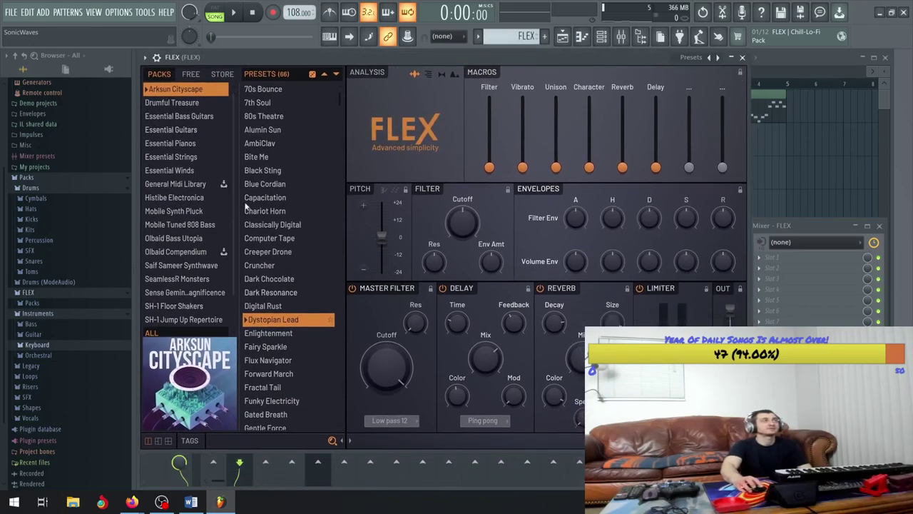
{"action": "scroll", "coordinate": [296, 250], "scroll_direction": "down", "scroll_amount": 3}
{"action": "scroll", "coordinate": [294, 247], "scroll_direction": "down", "scroll_amount": 9}
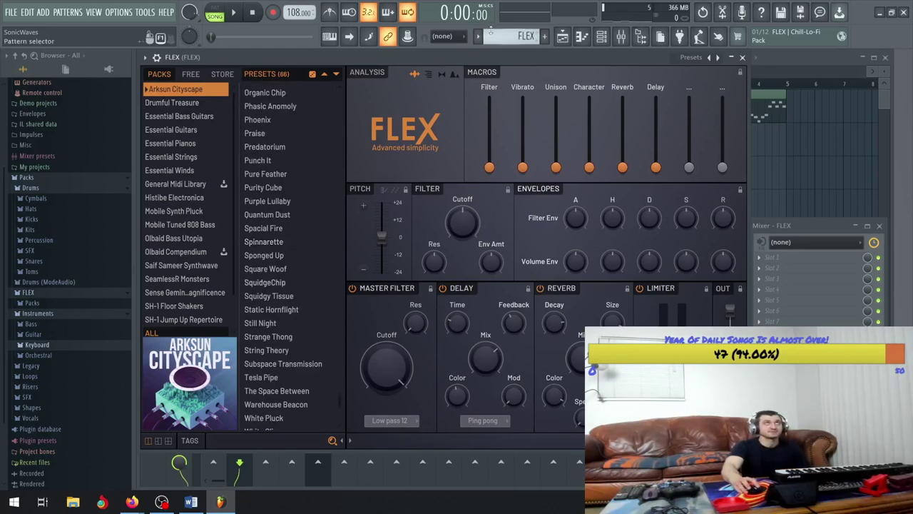
{"action": "left_click_drag", "start_coordinate": [507, 57], "coordinate": [469, 231]}
{"action": "left_click", "coordinate": [792, 57]}
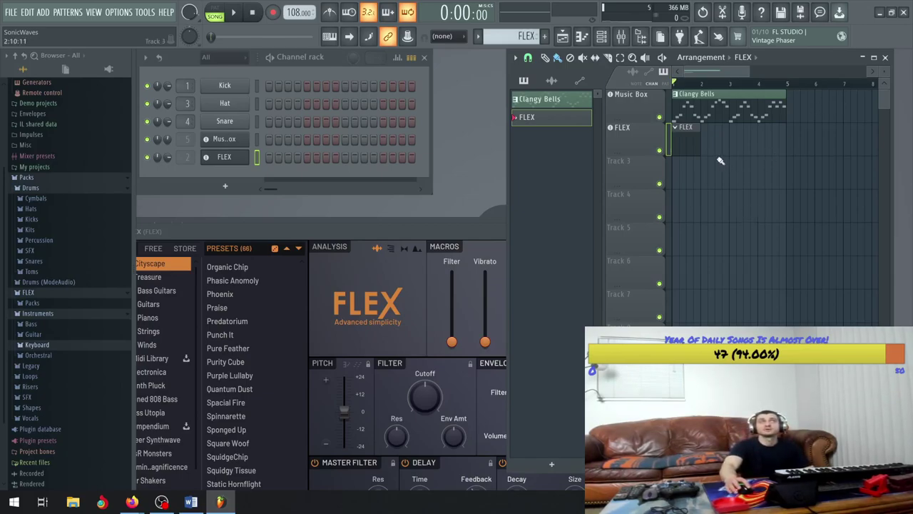
{"action": "left_click", "coordinate": [484, 228]}
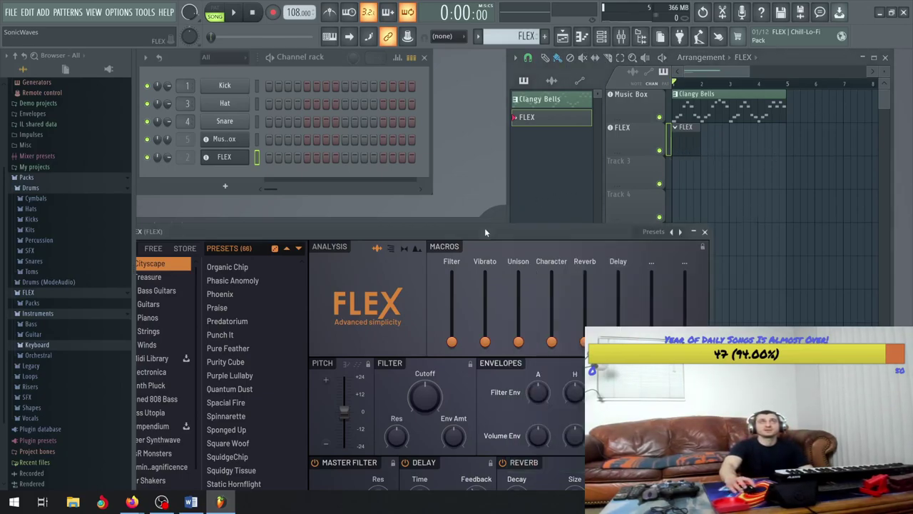
- Stretch the FLEX clip on Track 2 to end at bar 5, then play and raise the FLEX window
{"action": "left_click_drag", "start_coordinate": [528, 235], "coordinate": [528, 213]}
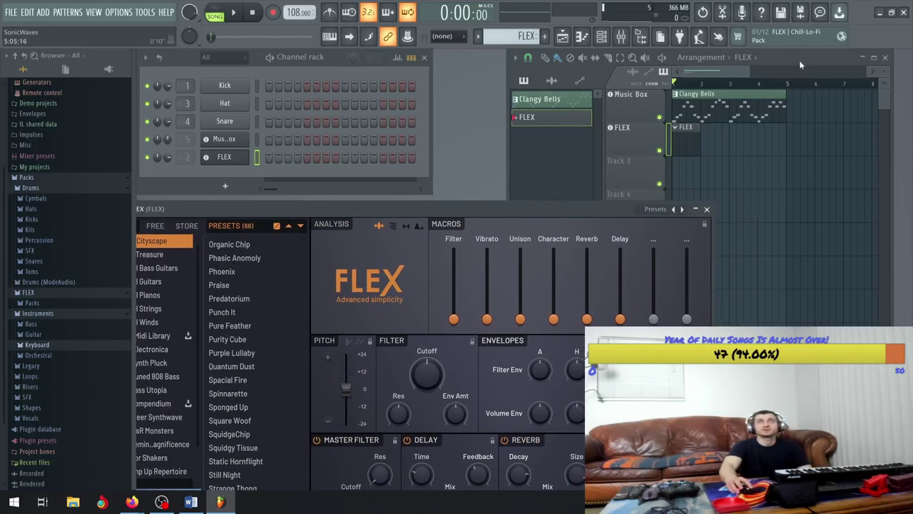
{"action": "left_click", "coordinate": [683, 138]}
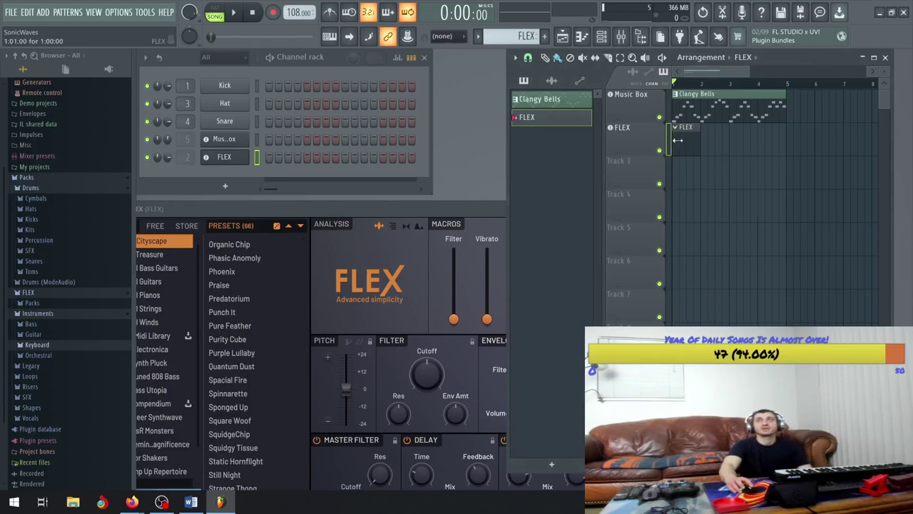
{"action": "left_click_drag", "start_coordinate": [698, 137], "coordinate": [787, 138]}
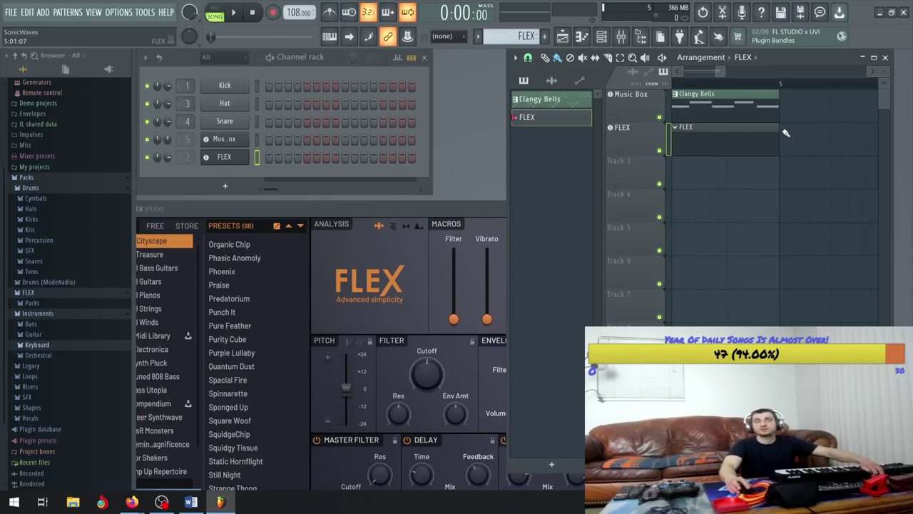
{"action": "mouse_move", "coordinate": [722, 71]}
{"action": "left_mouse_down"}
{"action": "mouse_move", "coordinate": [742, 71]}
{"action": "mouse_move", "coordinate": [717, 72]}
{"action": "left_mouse_up"}
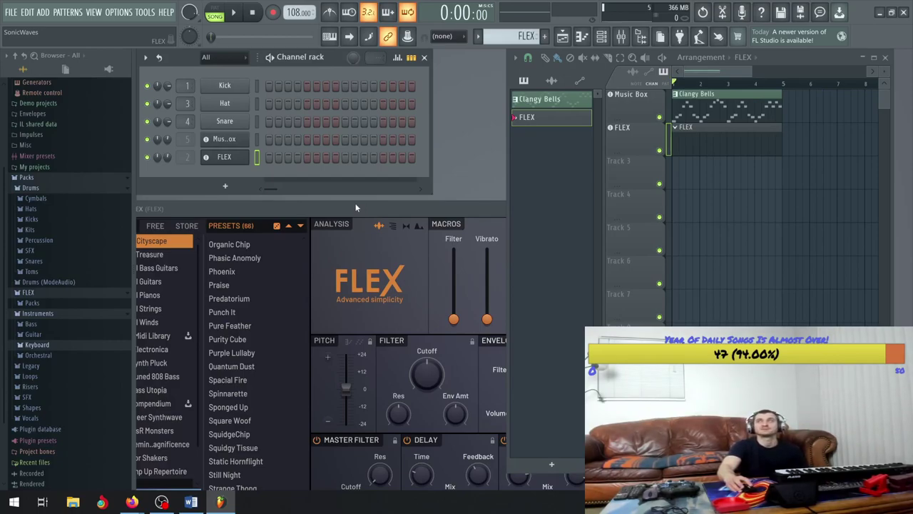
{"action": "key", "text": "space"}
{"action": "left_click_drag", "start_coordinate": [356, 207], "coordinate": [336, 63]}
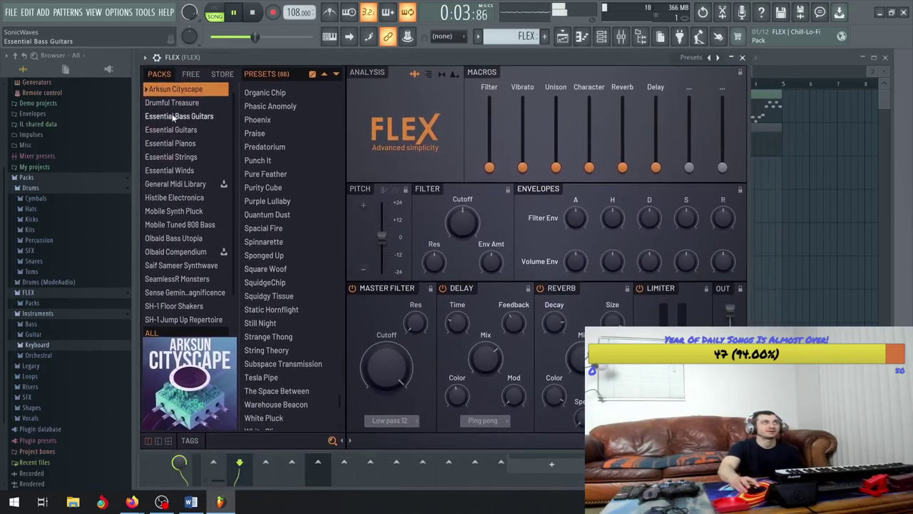
- Record a melody with the Essential Strings pack, then switch FLEX to All Strings Slowfilter
{"action": "scroll", "coordinate": [179, 177], "scroll_direction": "down", "scroll_amount": 1}
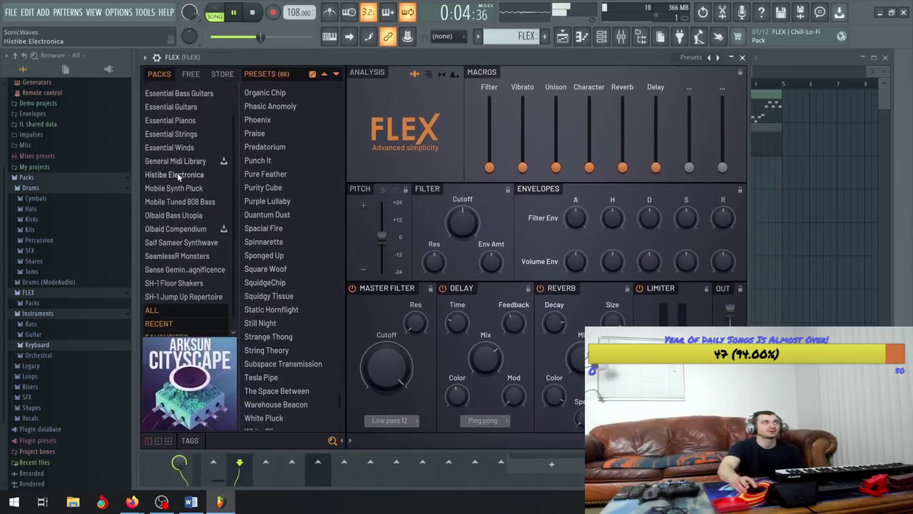
{"action": "left_click", "coordinate": [194, 270]}
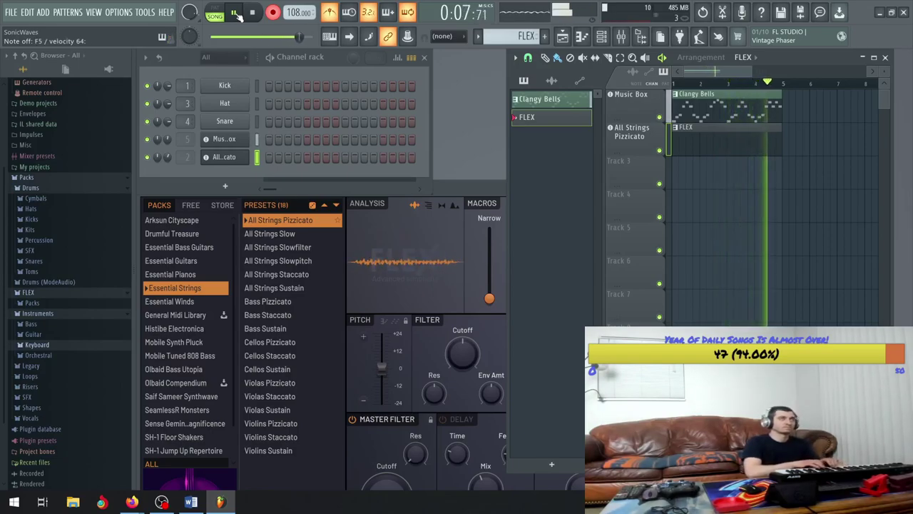
{"action": "left_click", "coordinate": [251, 13]}
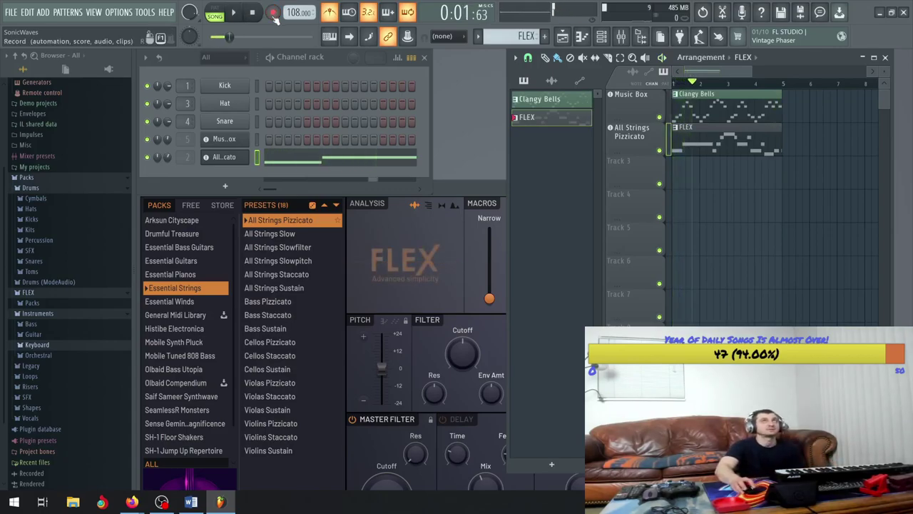
{"action": "left_click", "coordinate": [279, 247]}
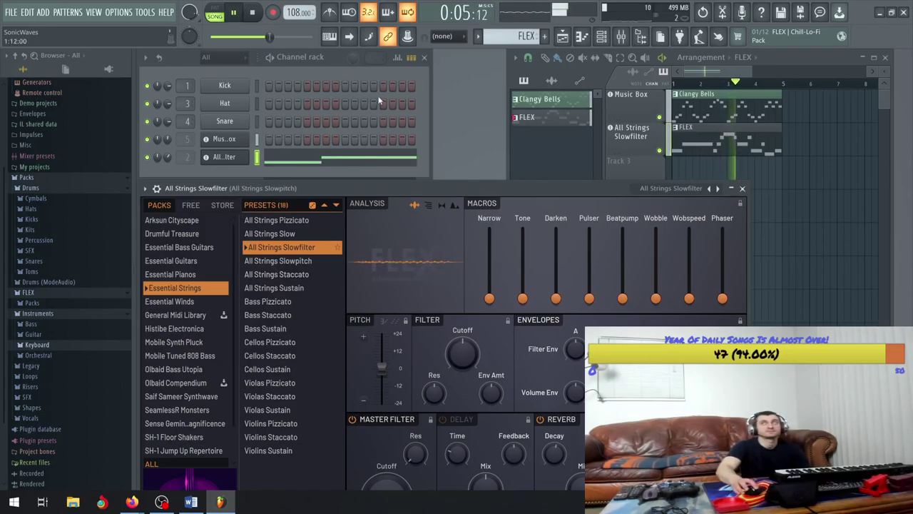
- Audition the Bass Sustain, Cellos and Violas Pizzicato/Staccato string presets over the melody
{"action": "left_click", "coordinate": [275, 328]}
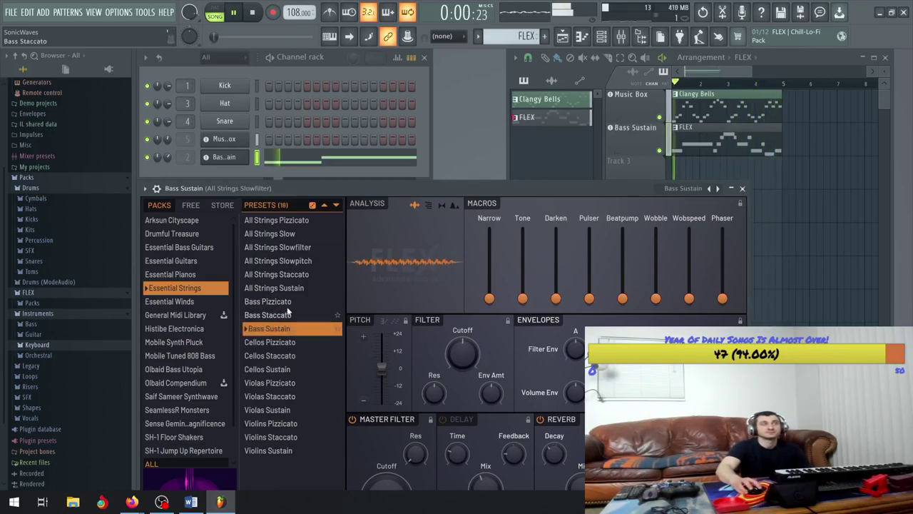
{"action": "left_click", "coordinate": [269, 344]}
{"action": "left_click", "coordinate": [273, 355]}
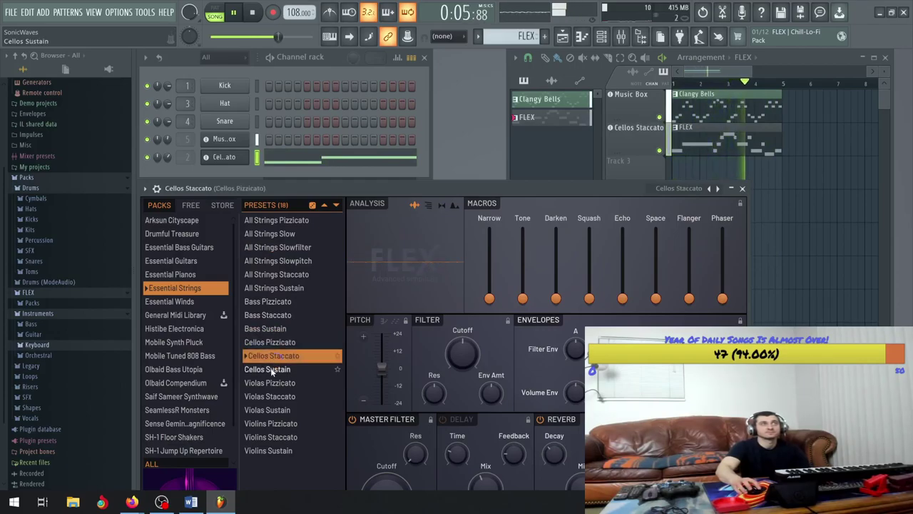
{"action": "left_click", "coordinate": [273, 370]}
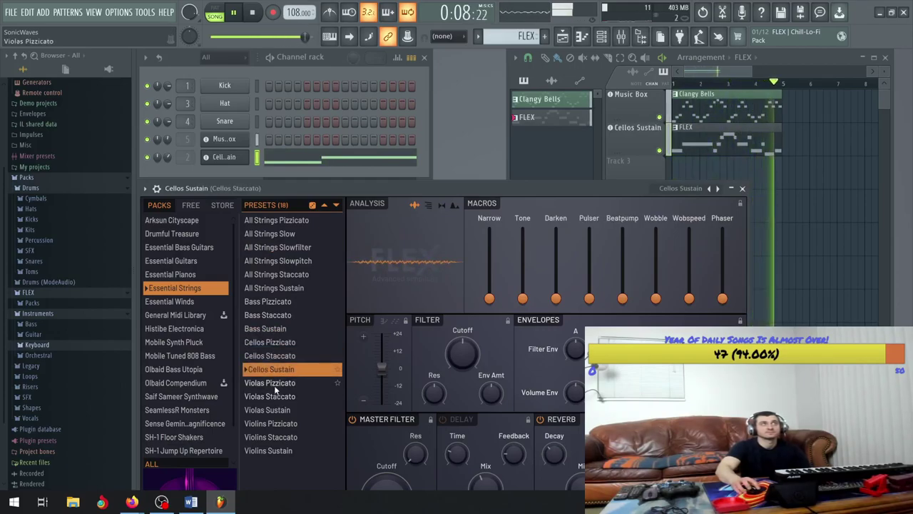
{"action": "left_click", "coordinate": [274, 384]}
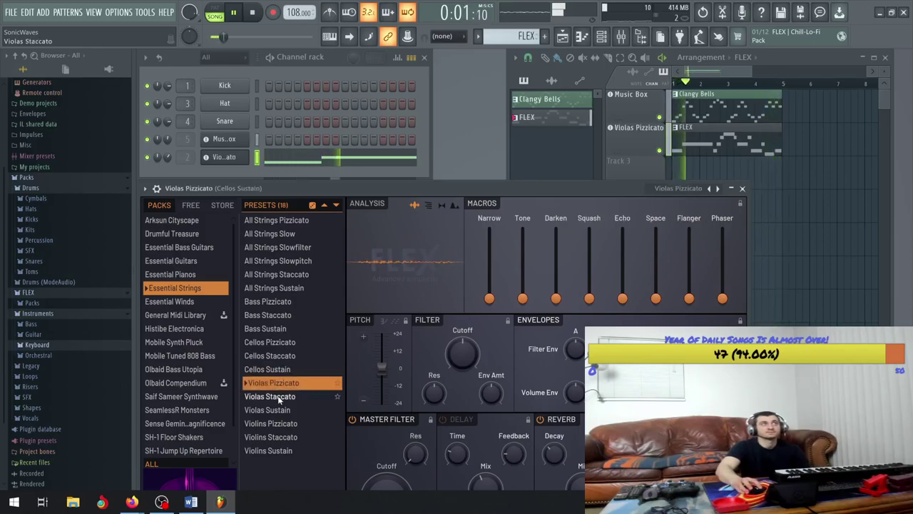
{"action": "left_click", "coordinate": [279, 398]}
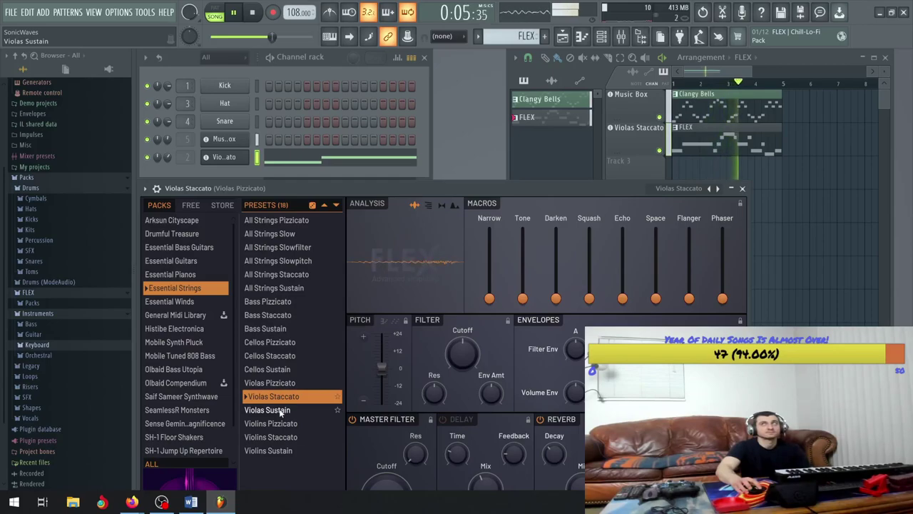
- Try the Violas Sustain and Violins presets, settle on Cellos Sustain, and close FLEX
{"action": "left_click", "coordinate": [280, 411]}
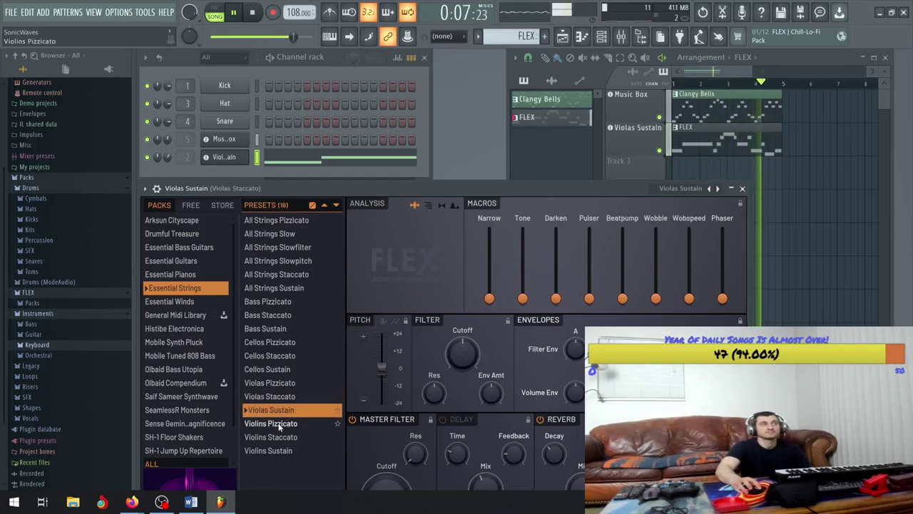
{"action": "left_click", "coordinate": [279, 425]}
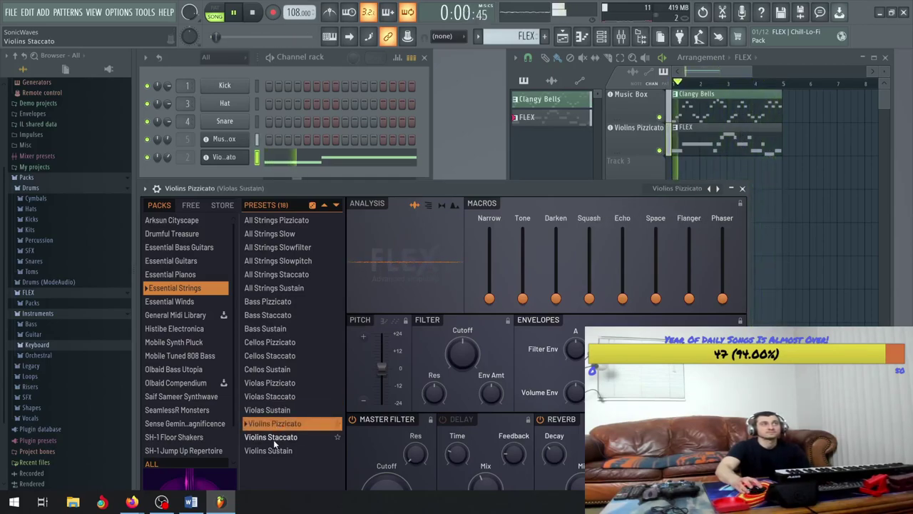
{"action": "left_click", "coordinate": [271, 442]}
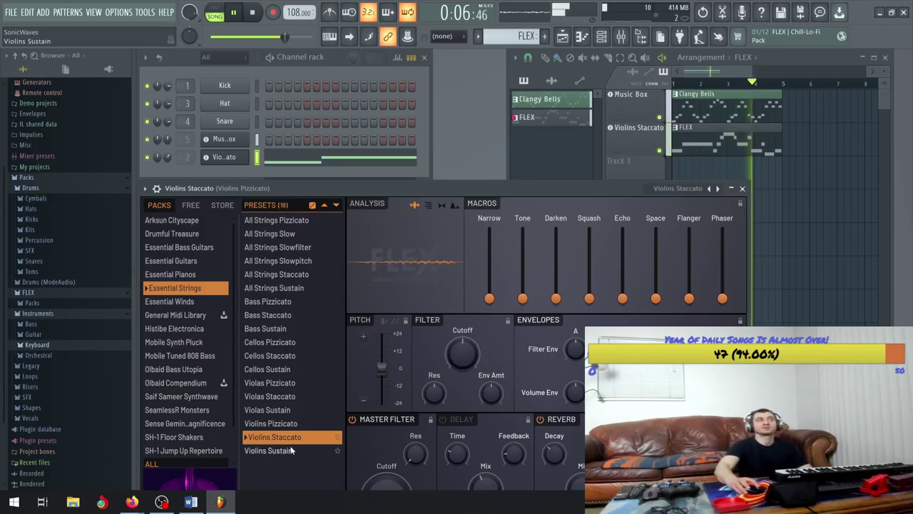
{"action": "left_click", "coordinate": [275, 449]}
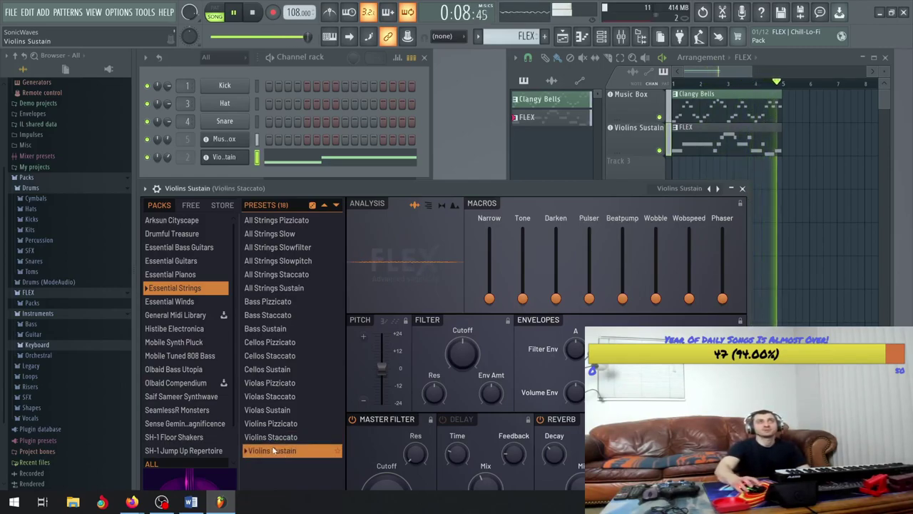
{"action": "left_click", "coordinate": [717, 188]}
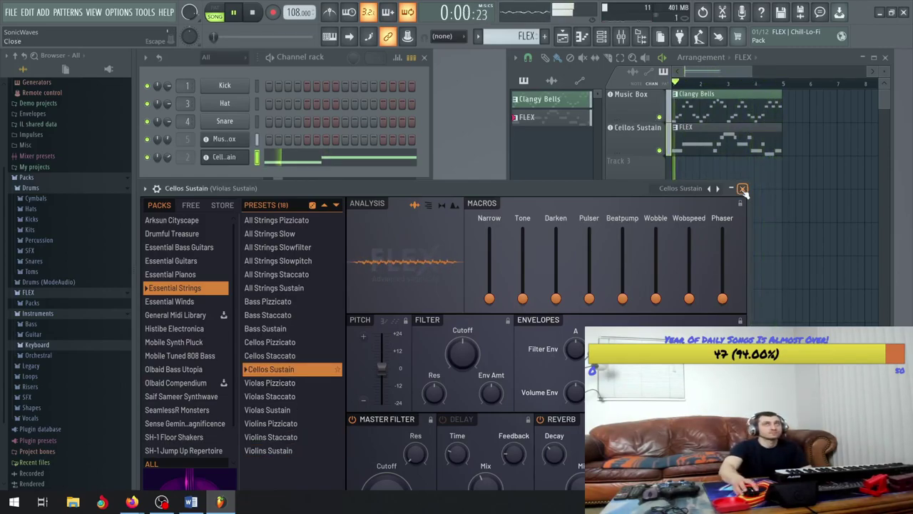
{"action": "left_click", "coordinate": [742, 189]}
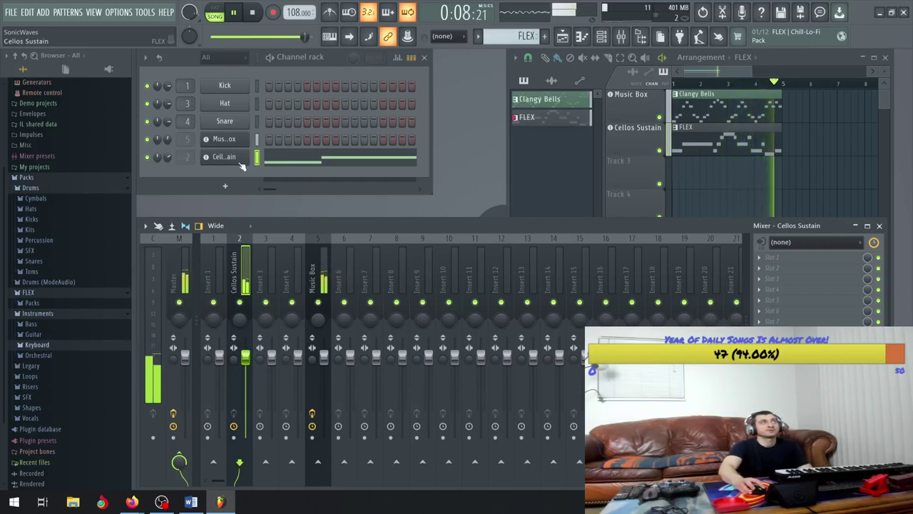
- Route Cellos Sustain to mixer insert 7 and open that insert's first FX slot
{"action": "left_click", "coordinate": [373, 269]}
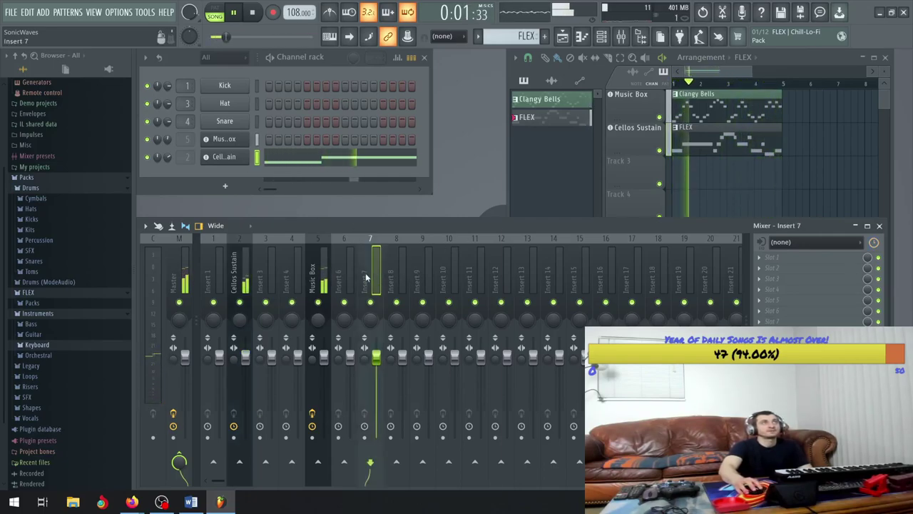
{"action": "right_click", "coordinate": [386, 277]}
{"action": "mouse_move", "coordinate": [457, 284]}
{"action": "left_click", "coordinate": [513, 284]}
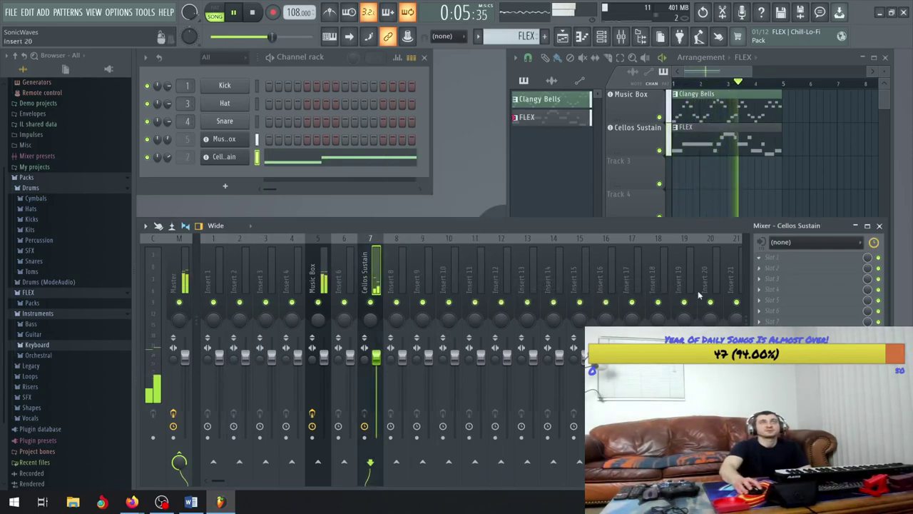
{"action": "left_click", "coordinate": [760, 257]}
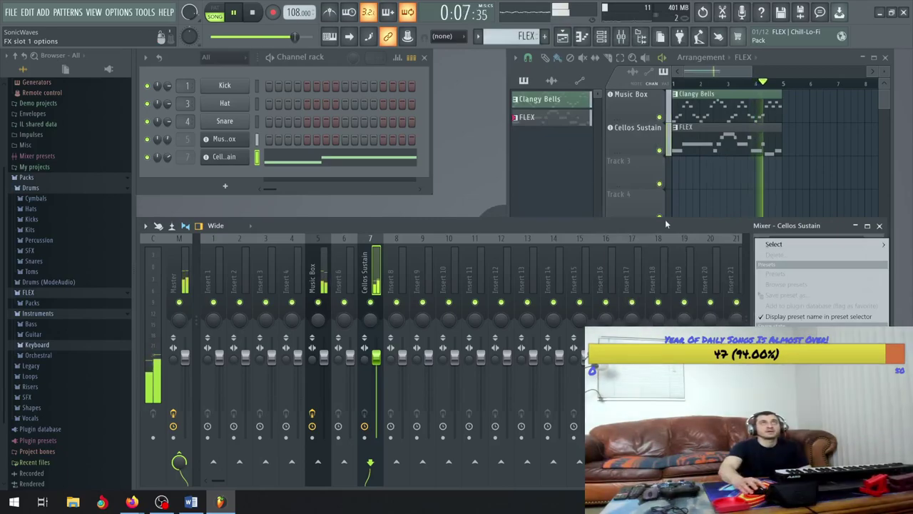
- Load Fruity Reeverb 2 on the cello insert with 9.3 s decay and 80% early reflections
{"action": "mouse_move", "coordinate": [774, 244]}
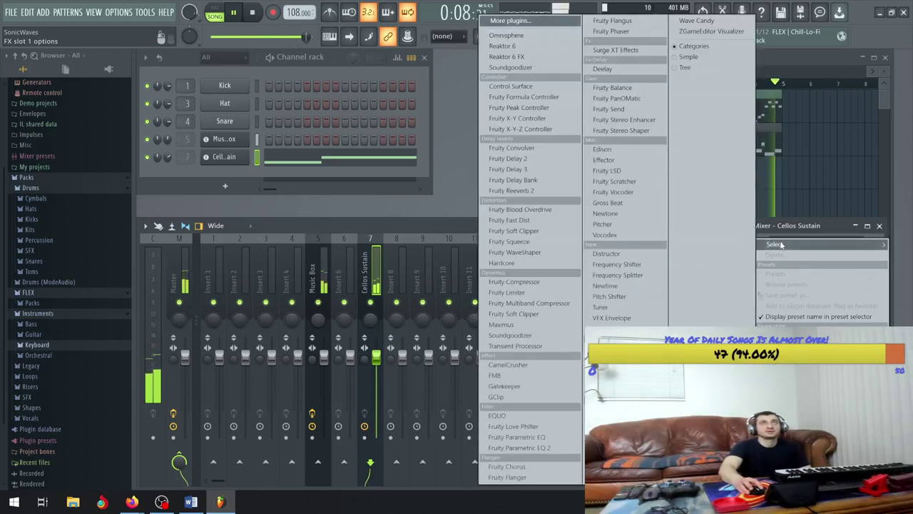
{"action": "left_click", "coordinate": [533, 191]}
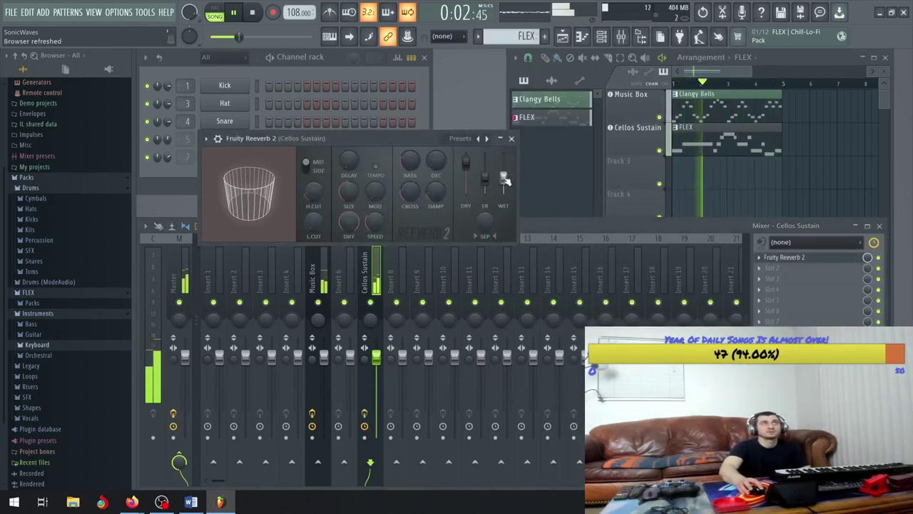
{"action": "mouse_move", "coordinate": [436, 160]}
{"action": "left_mouse_down"}
{"action": "mouse_move", "coordinate": [436, 143]}
{"action": "mouse_move", "coordinate": [436, 155]}
{"action": "left_mouse_up"}
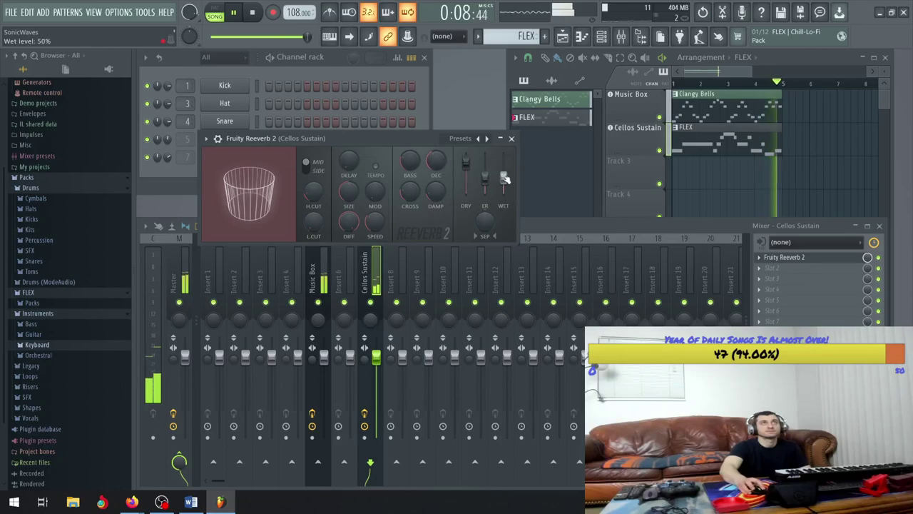
{"action": "left_click_drag", "start_coordinate": [487, 174], "coordinate": [486, 165]}
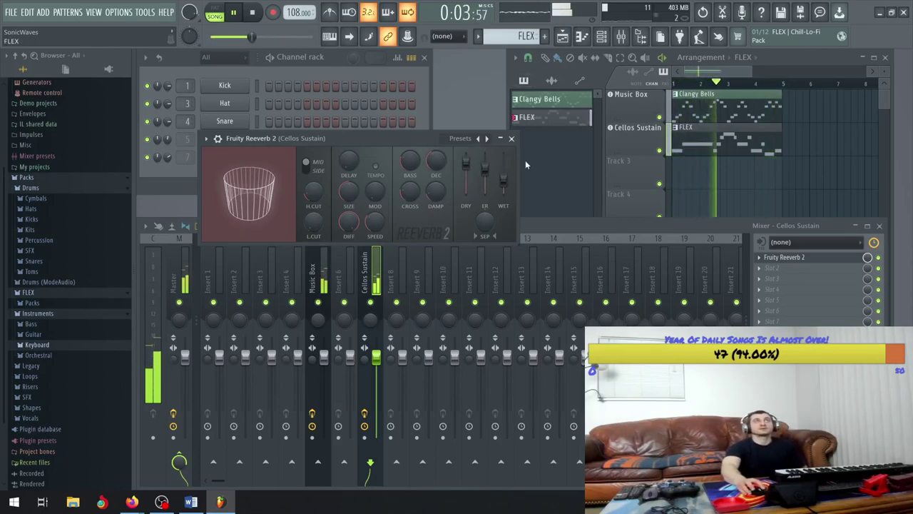
{"action": "left_click", "coordinate": [511, 138]}
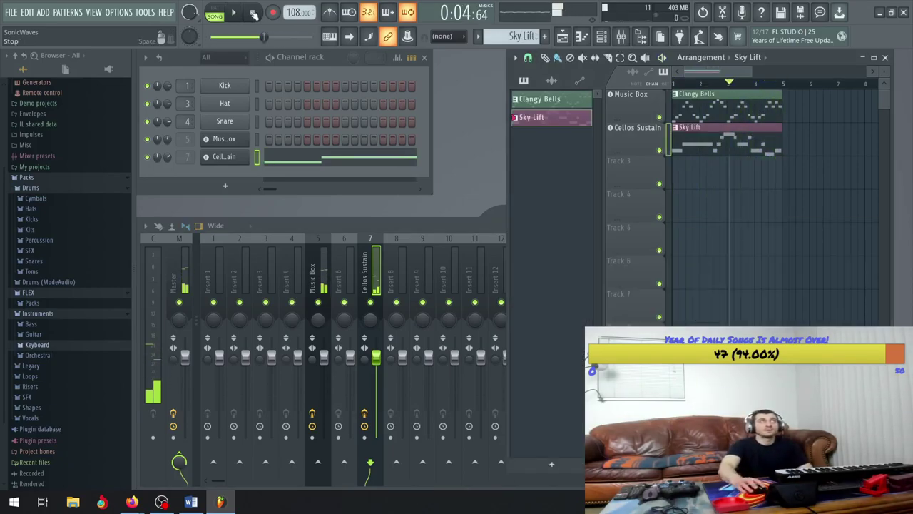
- Stop playback, mute the Cellos Sustain track, and play the song again
{"action": "left_click", "coordinate": [261, 22]}
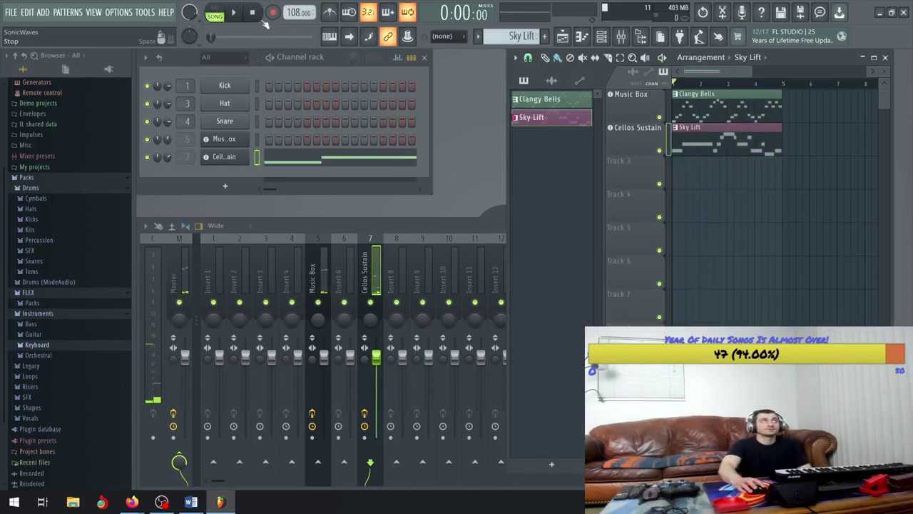
{"action": "left_click", "coordinate": [660, 150]}
{"action": "left_click", "coordinate": [234, 13]}
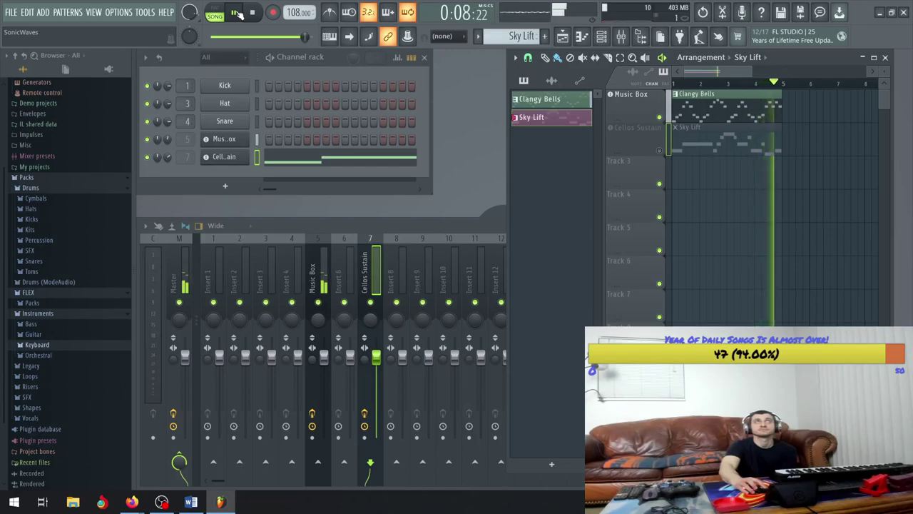
- Unmute Cellos Sustain and play the arrangement with both tracks, then stop
{"action": "left_click", "coordinate": [251, 13]}
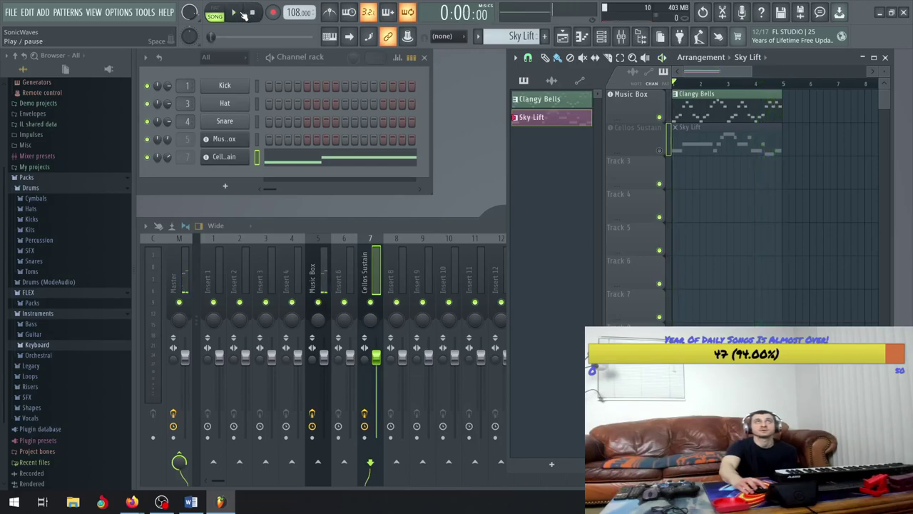
{"action": "left_click", "coordinate": [660, 151]}
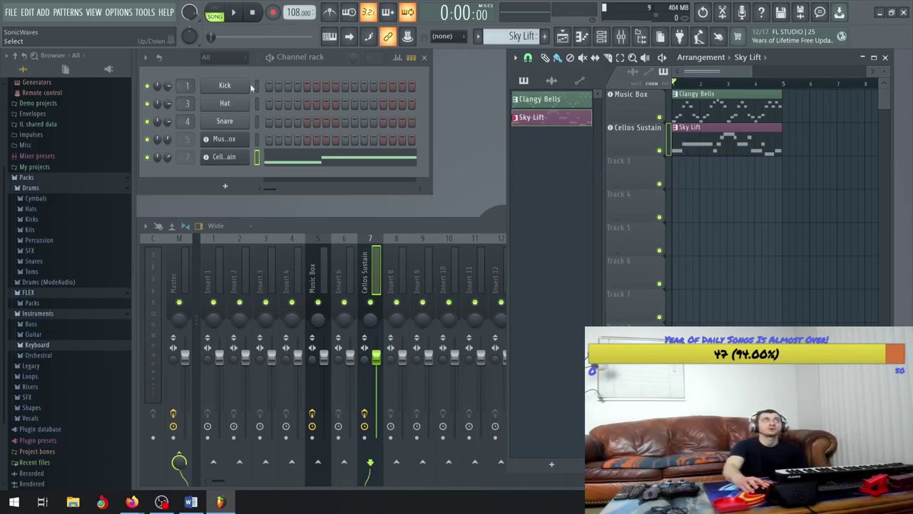
{"action": "left_click", "coordinate": [234, 13]}
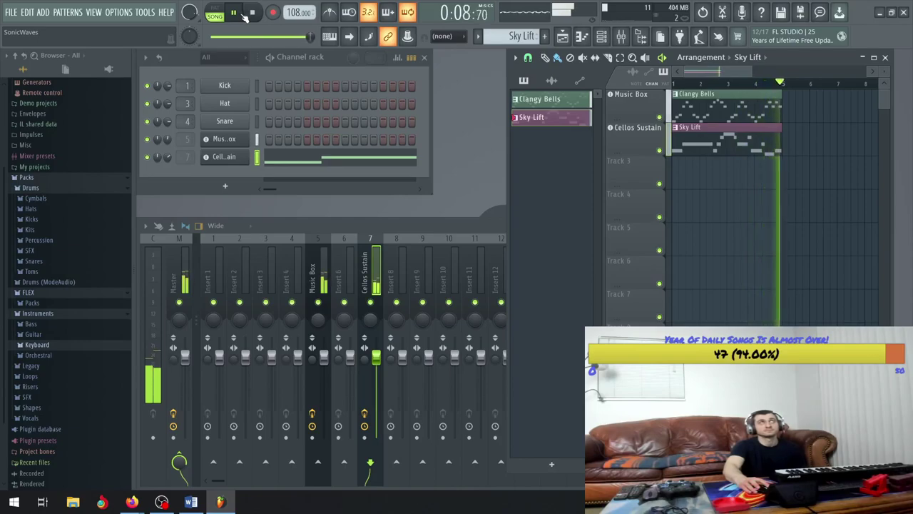
{"action": "left_click", "coordinate": [251, 13]}
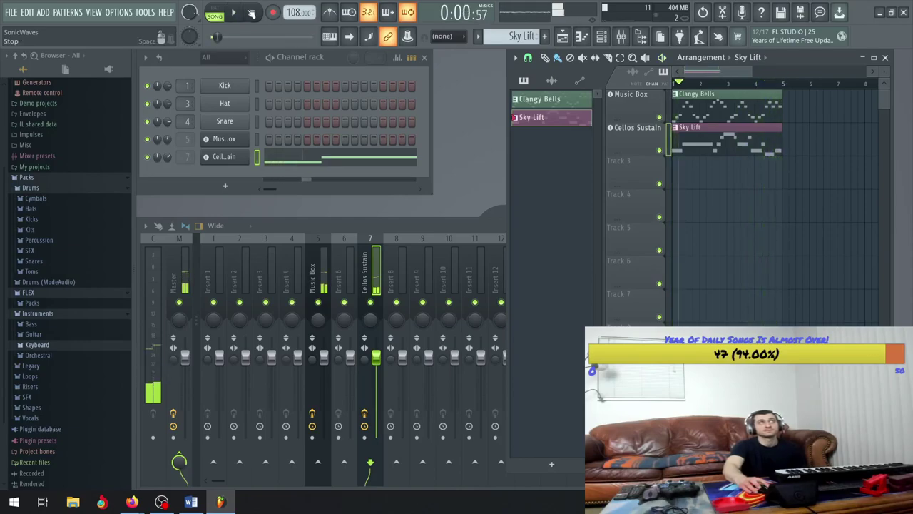
- Set Track 3's mode to a FLEX instrument track
{"action": "right_click", "coordinate": [642, 167]}
{"action": "mouse_move", "coordinate": [687, 235]}
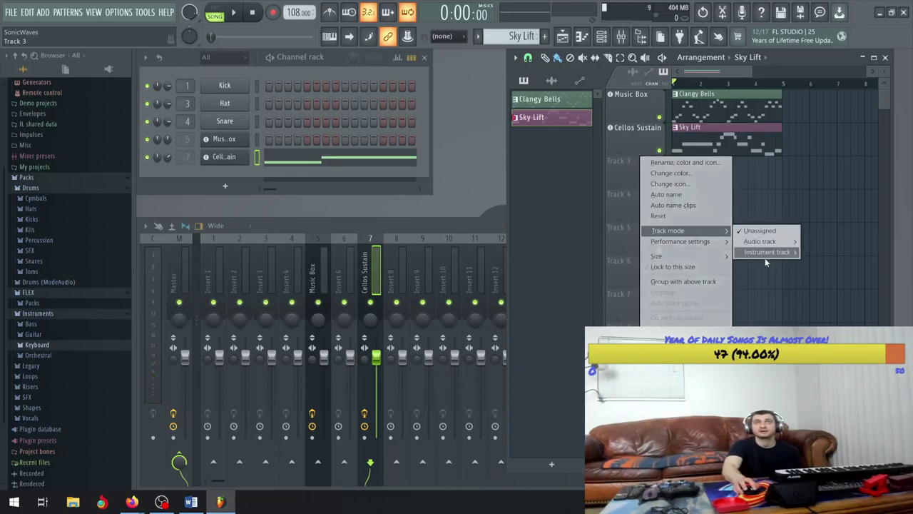
{"action": "mouse_move", "coordinate": [765, 255]}
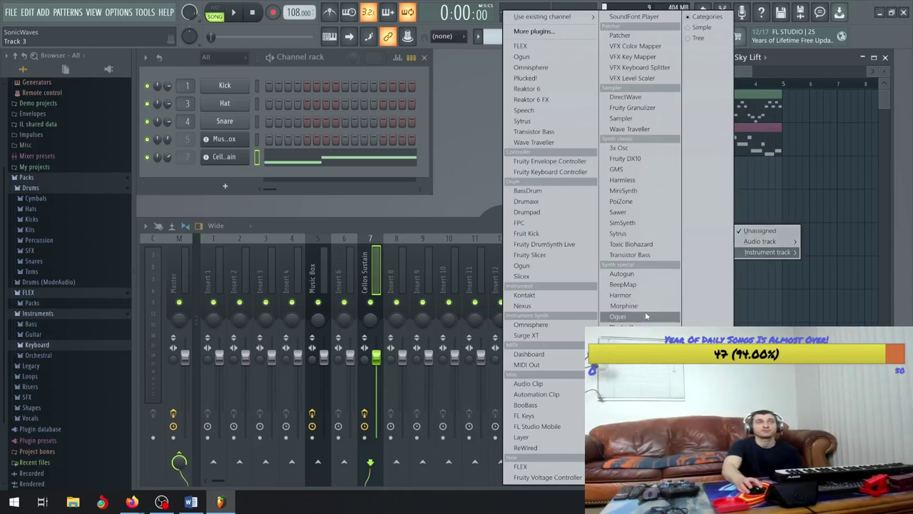
{"action": "left_click", "coordinate": [560, 467]}
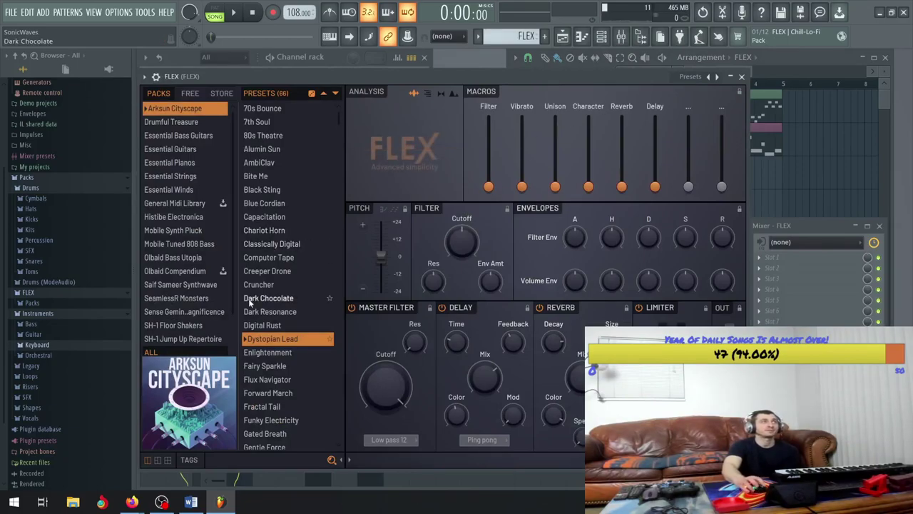
- Browse the FLEX packs and show the General Midi Library presets
{"action": "scroll", "coordinate": [186, 204], "scroll_direction": "down", "scroll_amount": 1}
{"action": "scroll", "coordinate": [187, 205], "scroll_direction": "down", "scroll_amount": 2}
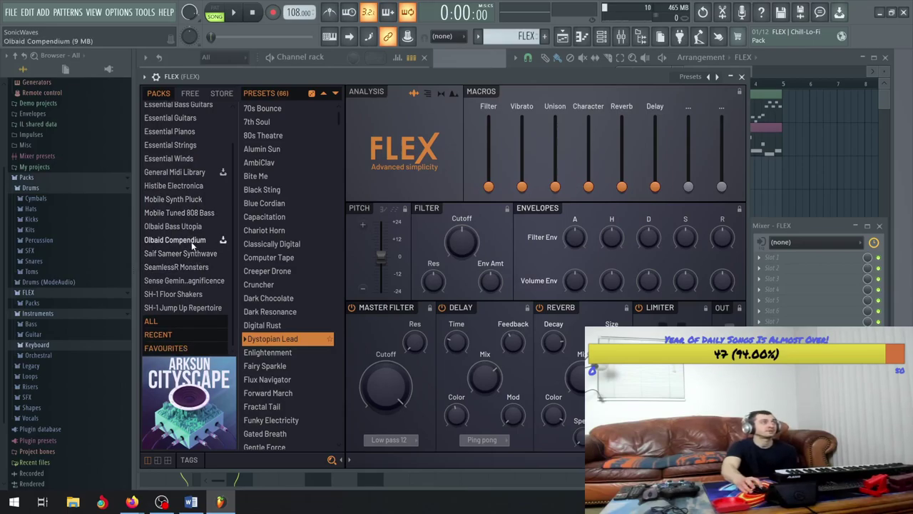
{"action": "scroll", "coordinate": [192, 245], "scroll_direction": "up", "scroll_amount": 2}
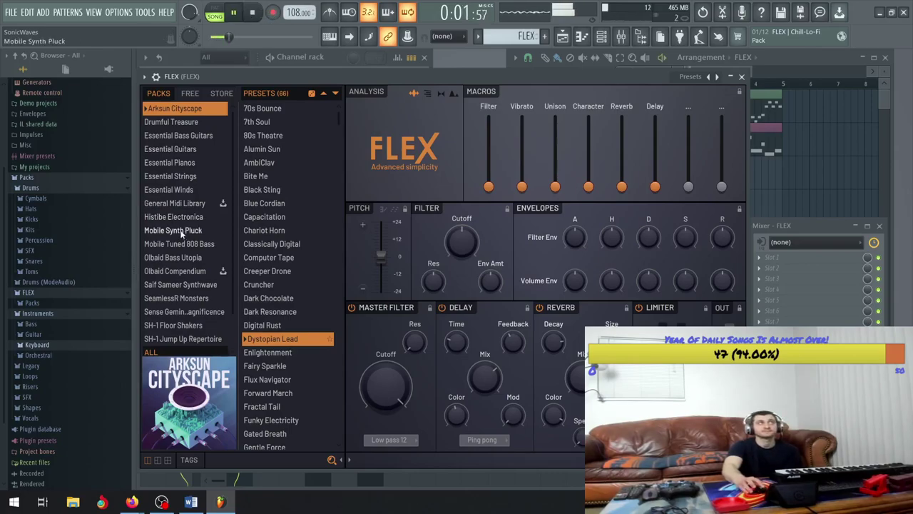
{"action": "scroll", "coordinate": [182, 214], "scroll_direction": "down", "scroll_amount": 1}
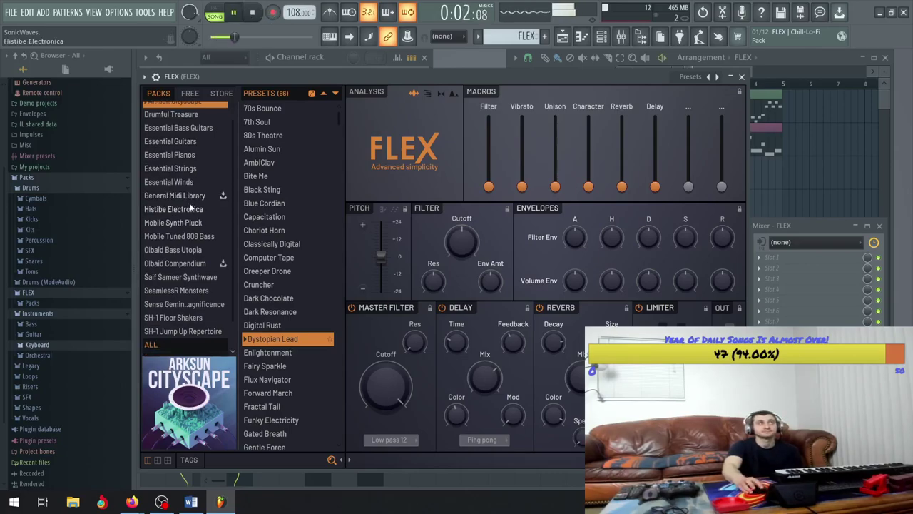
{"action": "left_click", "coordinate": [180, 195]}
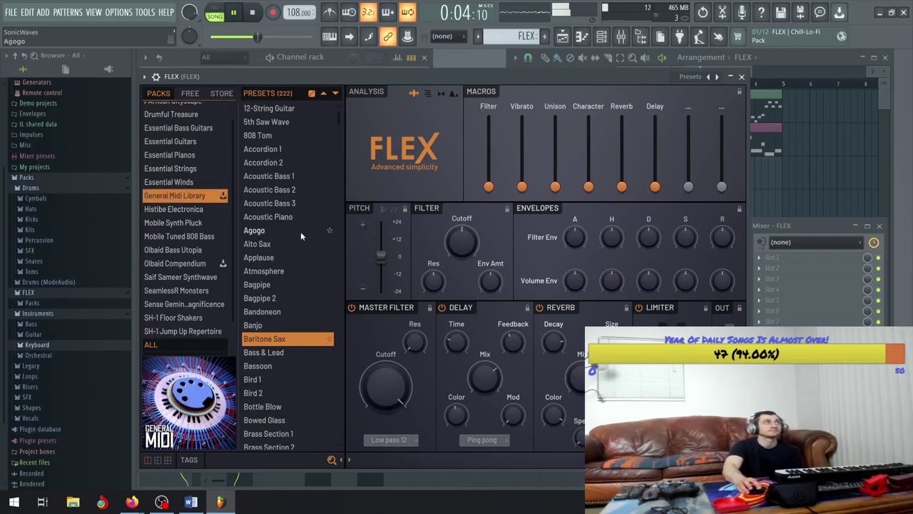
{"action": "scroll", "coordinate": [289, 229], "scroll_direction": "down", "scroll_amount": 10}
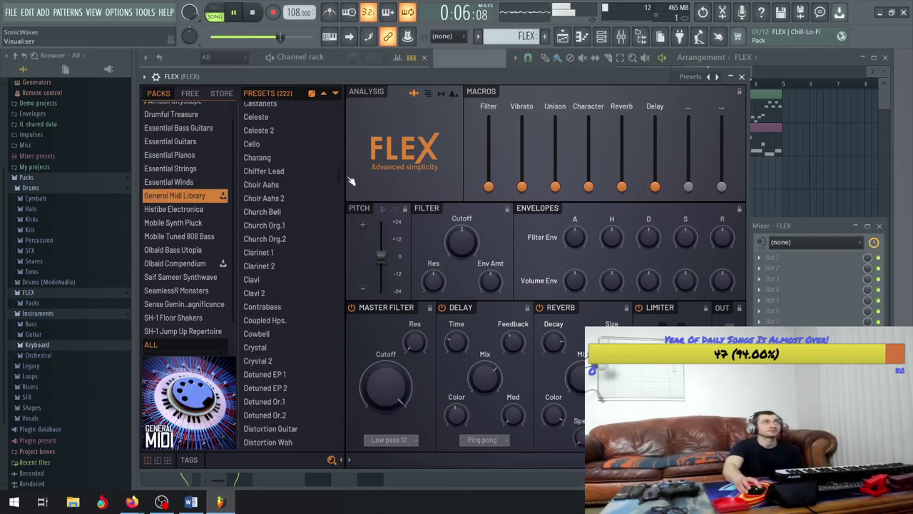
{"action": "left_click_drag", "start_coordinate": [340, 176], "coordinate": [333, 395]}
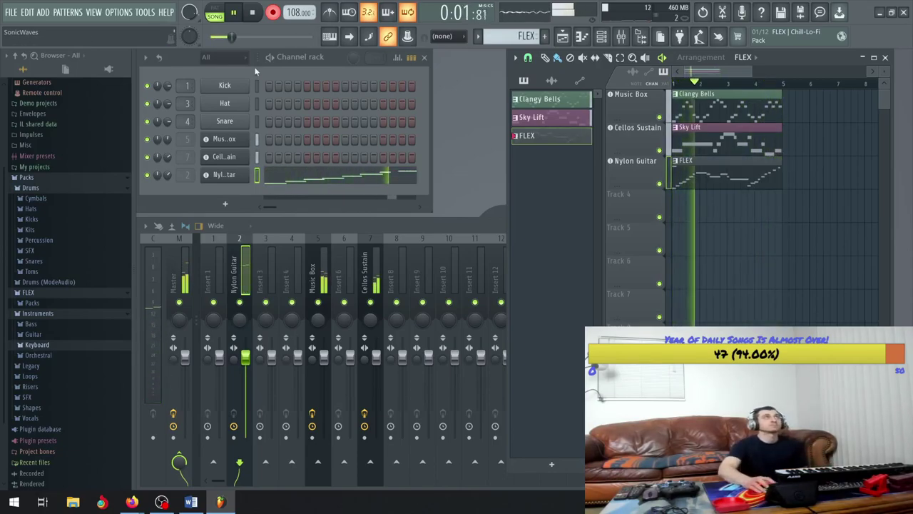
- Stop the Nylon Guitar recording and open its notes in the piano roll
{"action": "key", "text": "space"}
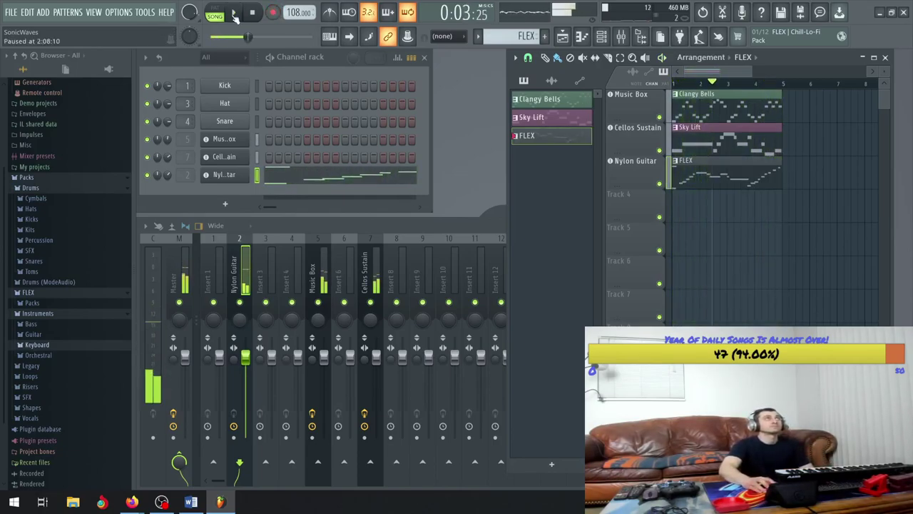
{"action": "left_click", "coordinate": [346, 181]}
- Delete the stray high note, then try a quantize and undo it to keep the original timing
{"action": "right_click", "coordinate": [243, 156]}
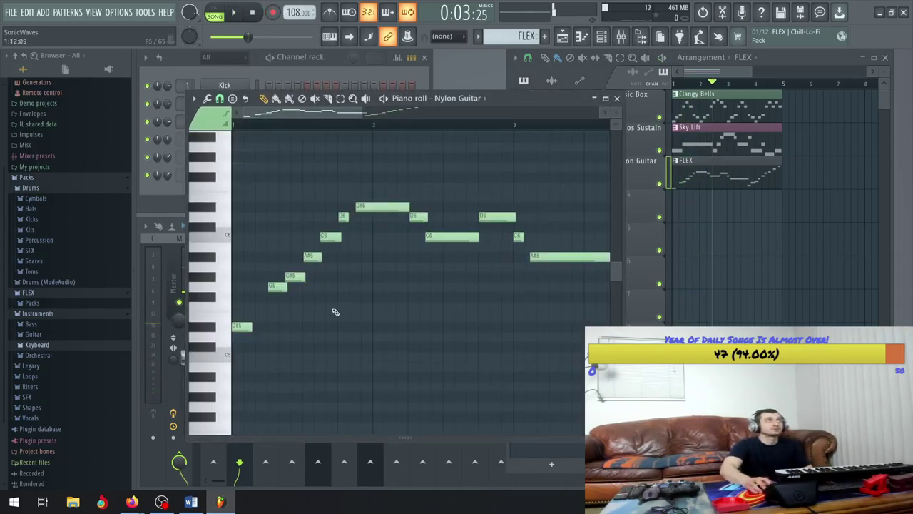
{"action": "left_click", "coordinate": [207, 99]}
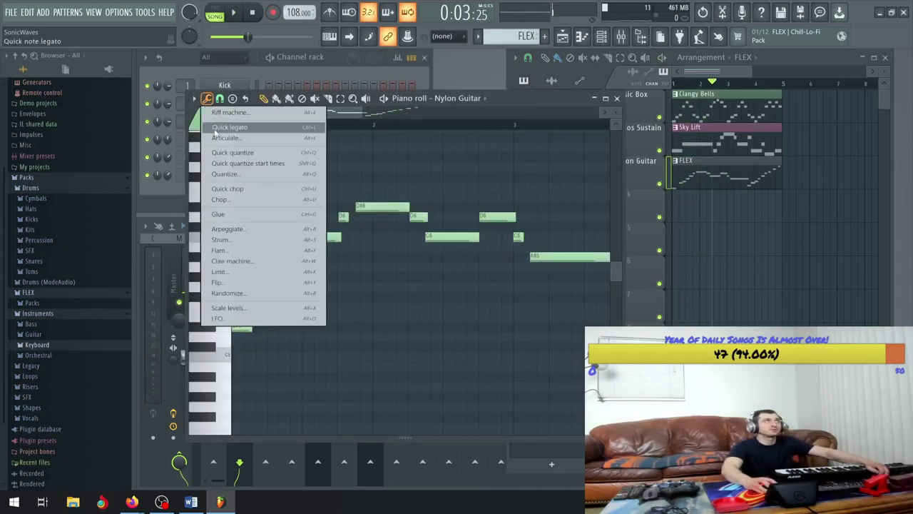
{"action": "left_click", "coordinate": [226, 174]}
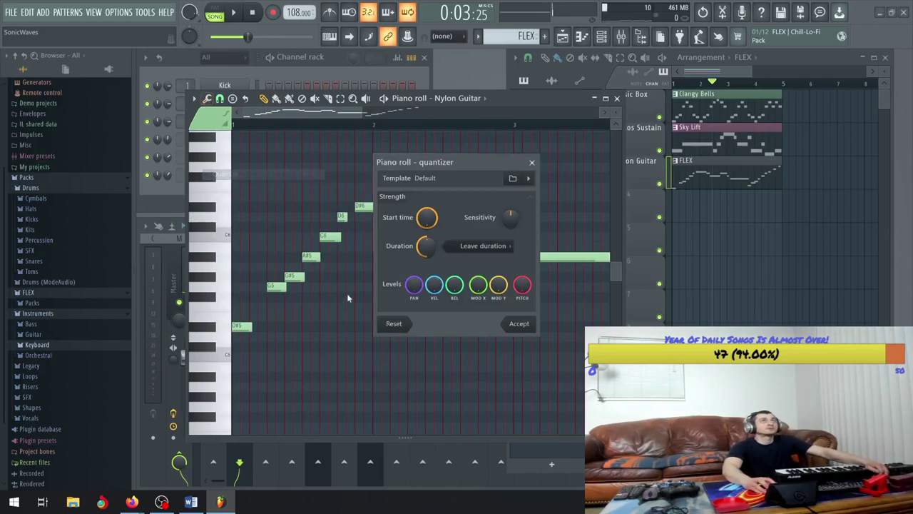
{"action": "left_click", "coordinate": [508, 324]}
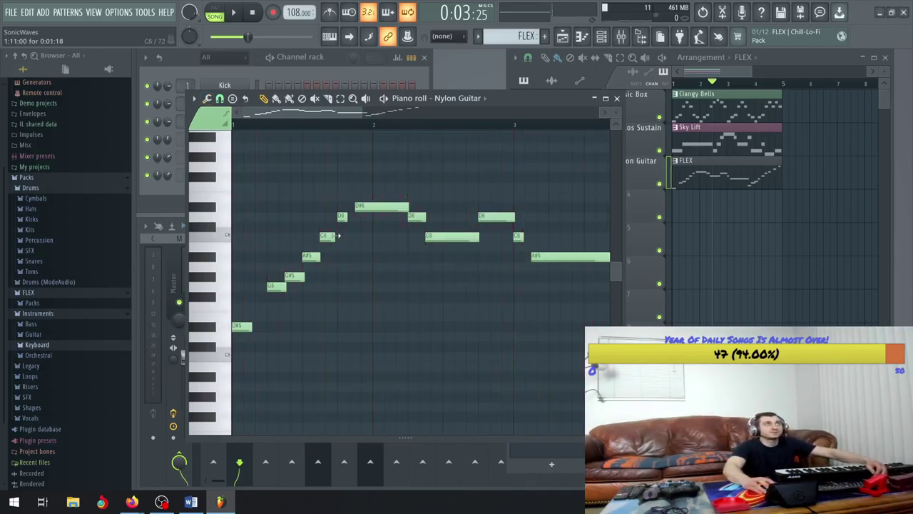
{"action": "key", "text": "ctrl+z"}
- Play back the guitar melody, stop, and close the piano roll
{"action": "scroll", "coordinate": [362, 294], "scroll_direction": "down", "scroll_amount": 3}
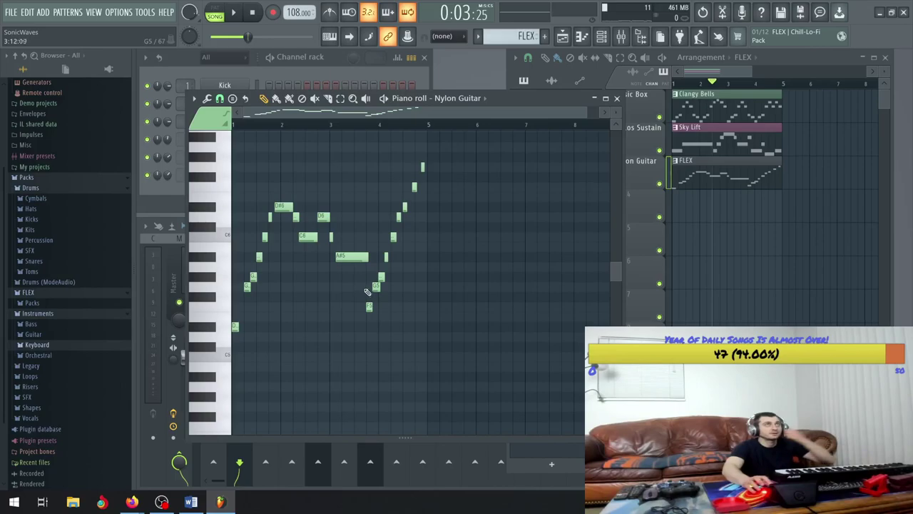
{"action": "left_click", "coordinate": [234, 12]}
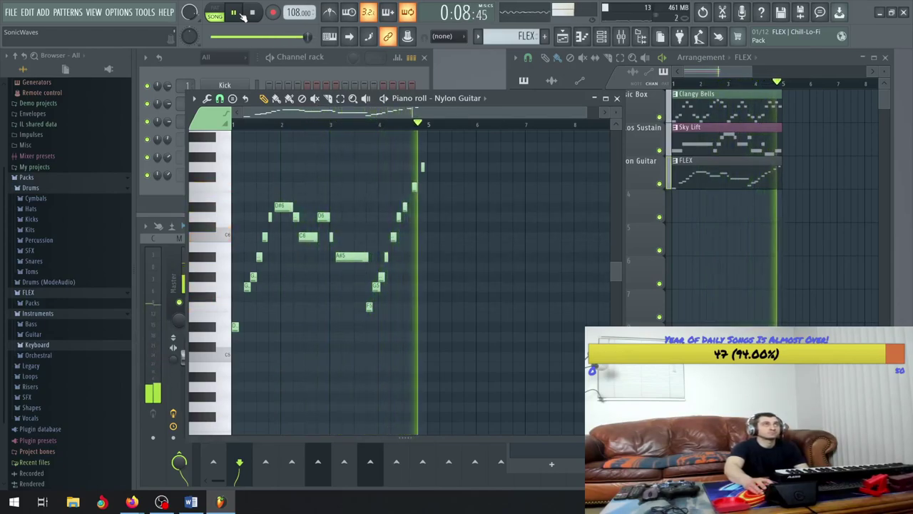
{"action": "left_click", "coordinate": [251, 12]}
{"action": "left_click", "coordinate": [617, 98]}
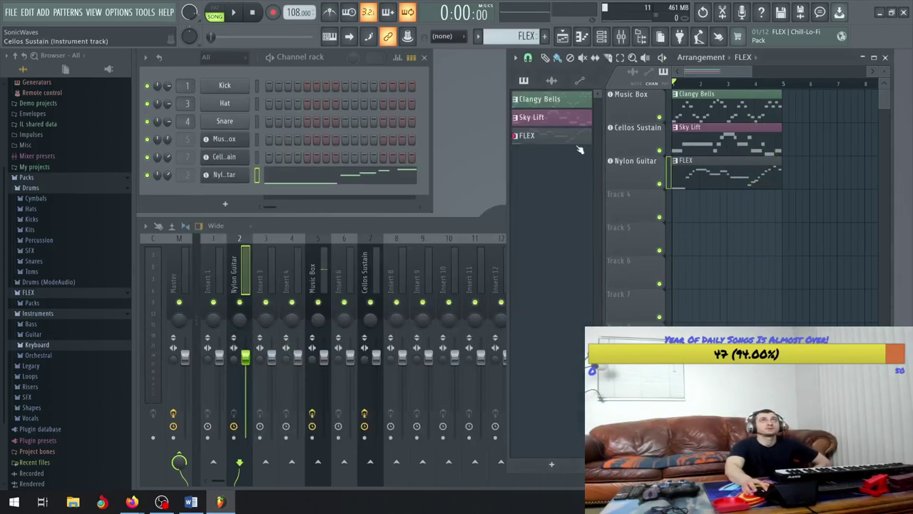
- Rename the FLEX pattern to 'Guitar'
{"action": "right_click", "coordinate": [535, 140]}
{"action": "left_click", "coordinate": [571, 193]}
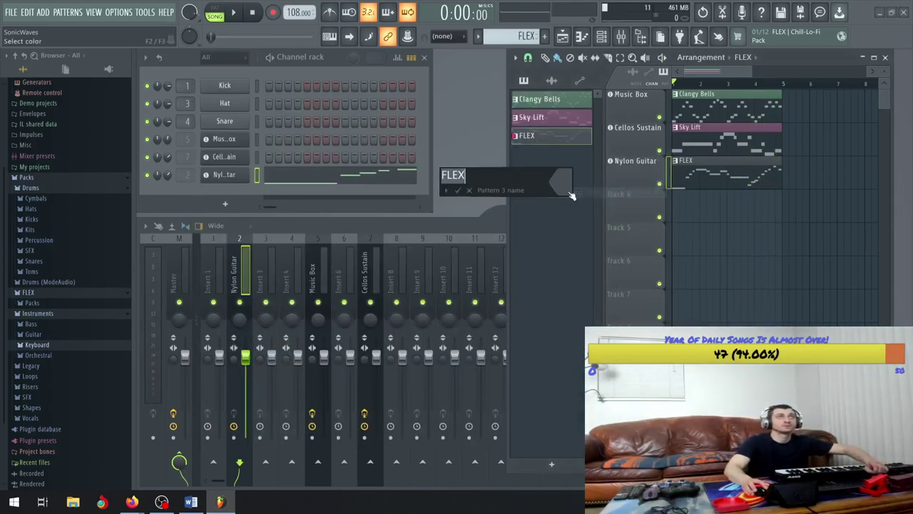
{"action": "type", "text": "Guitar"}
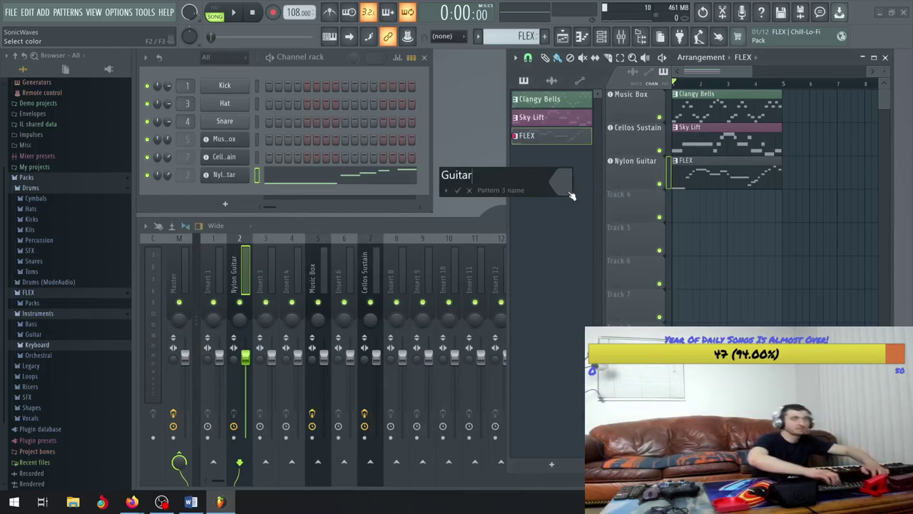
{"action": "key", "text": "Return"}
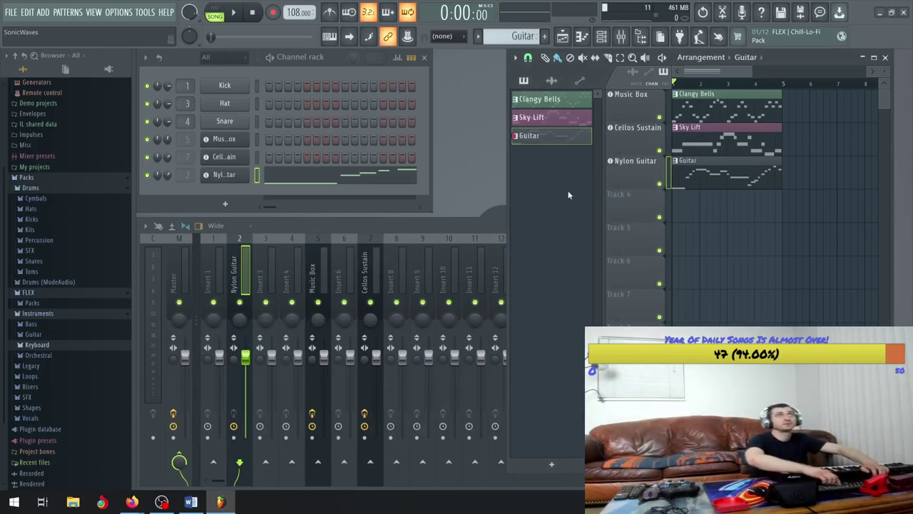
- Recolour the Guitar pattern, then play the song briefly and stop
{"action": "right_click", "coordinate": [549, 141]}
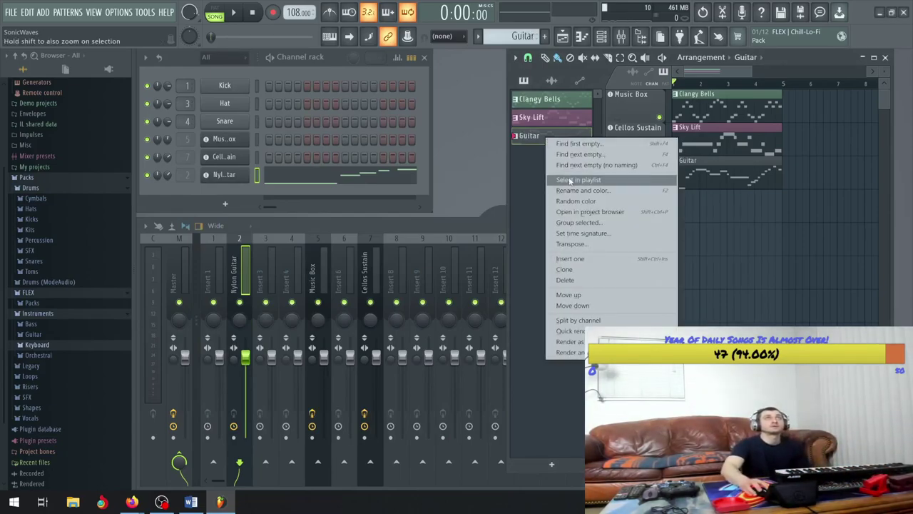
{"action": "left_click", "coordinate": [578, 200]}
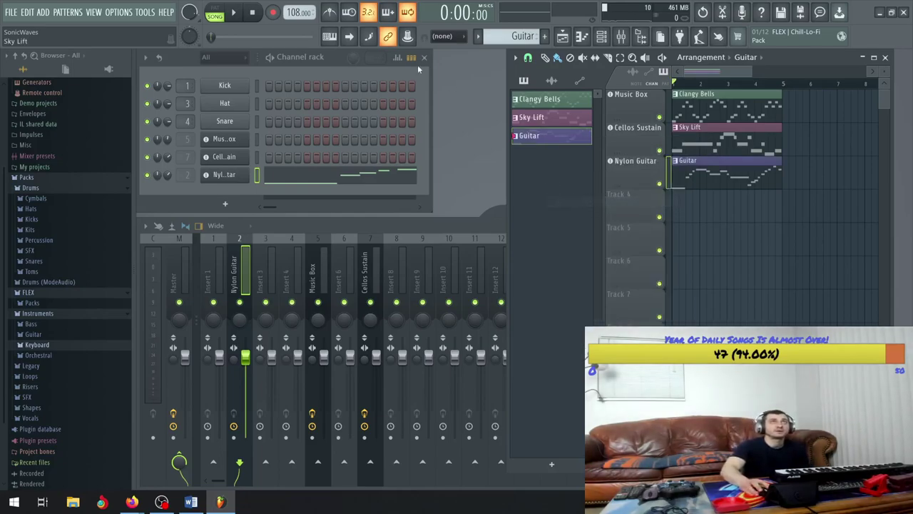
{"action": "left_click", "coordinate": [238, 14]}
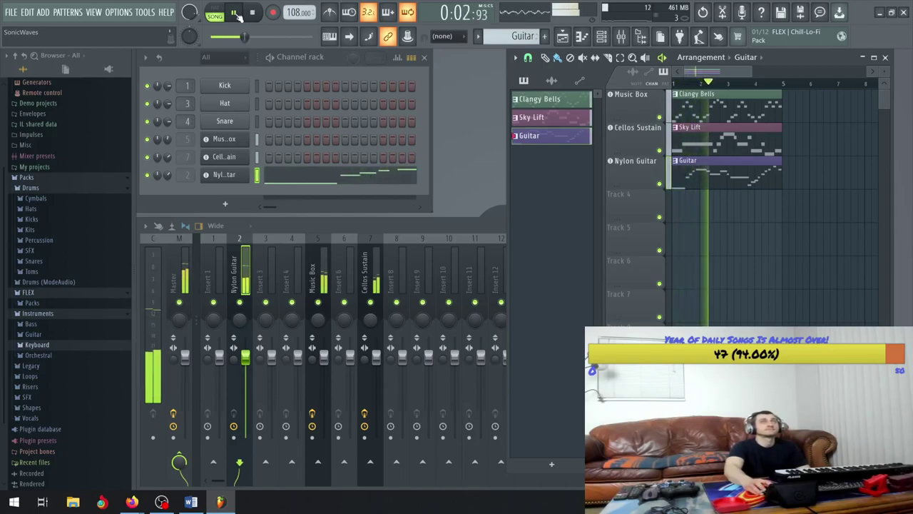
{"action": "key", "text": "space"}
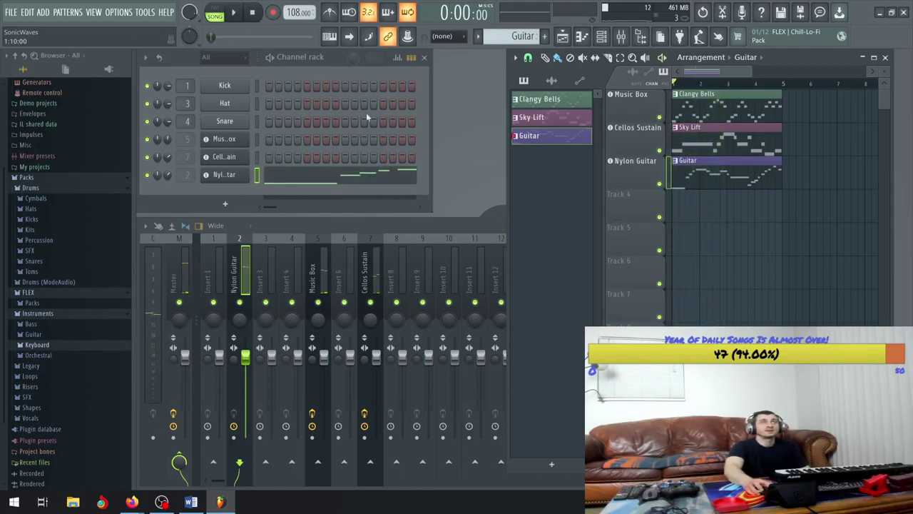
- Create a new pattern named 'Drums' and place its clip at the start of Track 4
{"action": "left_click", "coordinate": [628, 205]}
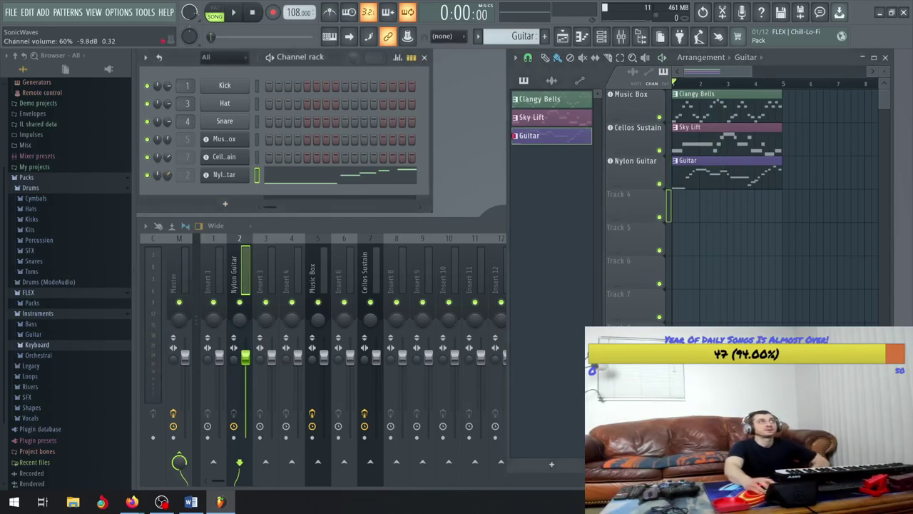
{"action": "right_click", "coordinate": [648, 202]}
{"action": "left_click", "coordinate": [589, 211]}
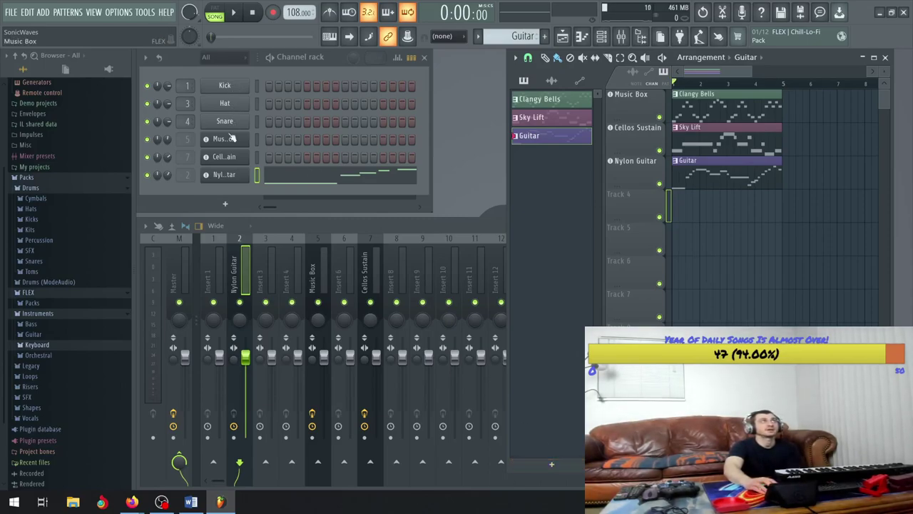
{"action": "left_click", "coordinate": [555, 465]}
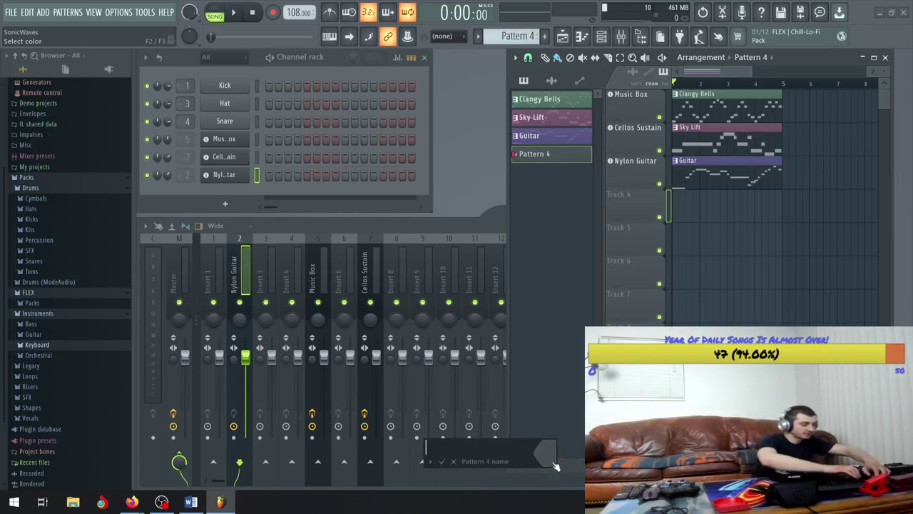
{"action": "type", "text": "Drums"}
{"action": "key", "text": "Return"}
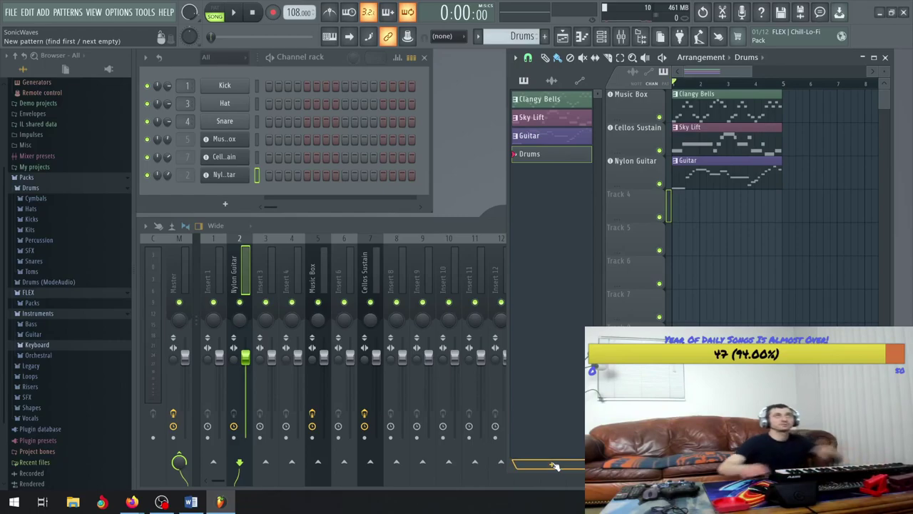
{"action": "left_click", "coordinate": [679, 207]}
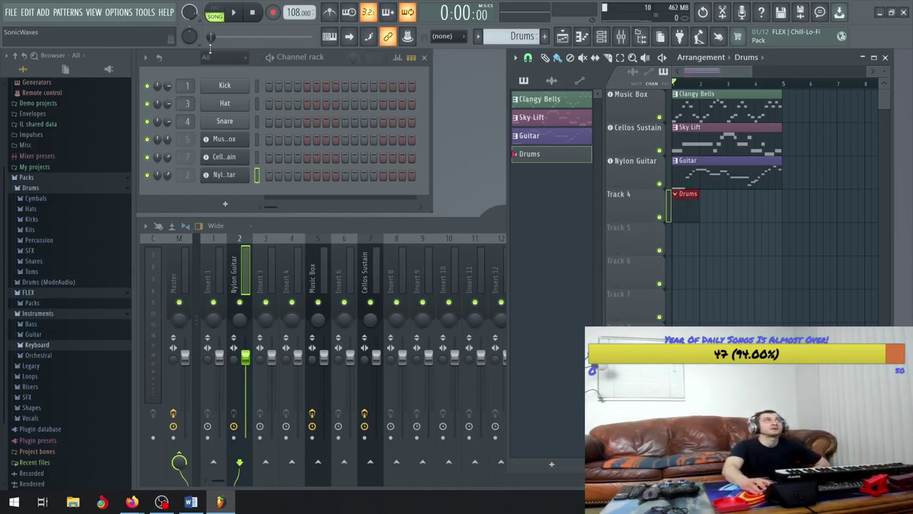
- Add a kick on the first step and audition the drums from the start
{"action": "left_click", "coordinate": [270, 86]}
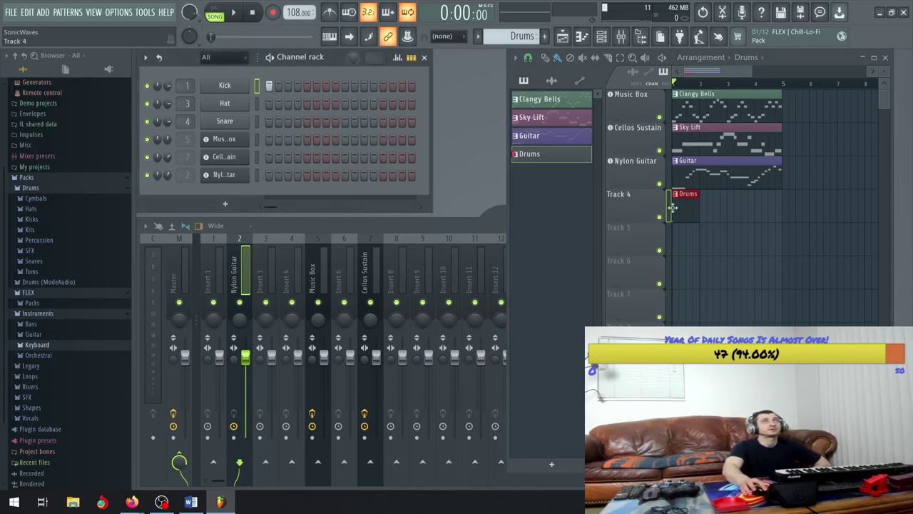
{"action": "left_click", "coordinate": [233, 13]}
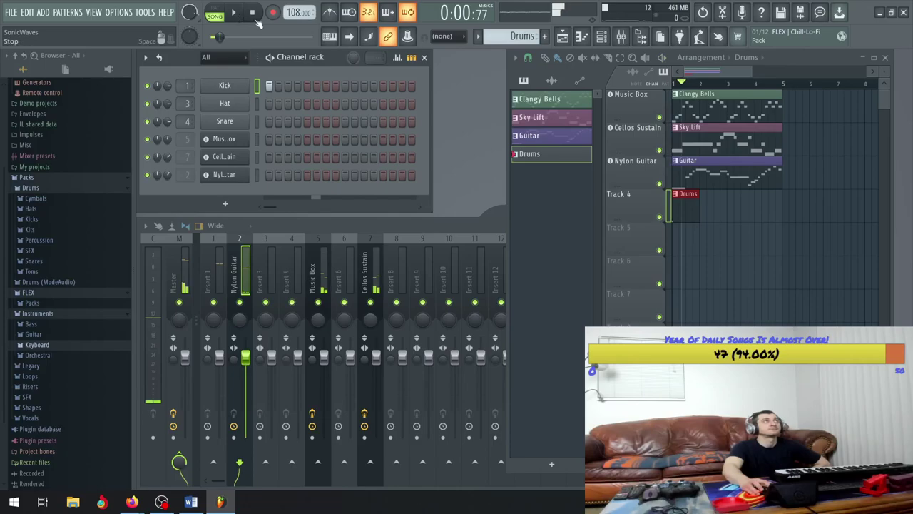
{"action": "key", "text": "space"}
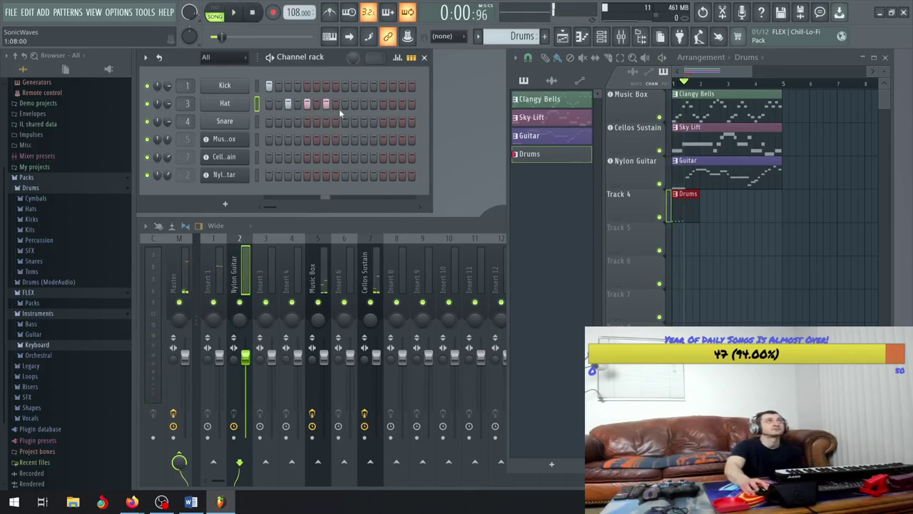
{"action": "left_click", "coordinate": [234, 14]}
{"action": "left_click", "coordinate": [235, 13]}
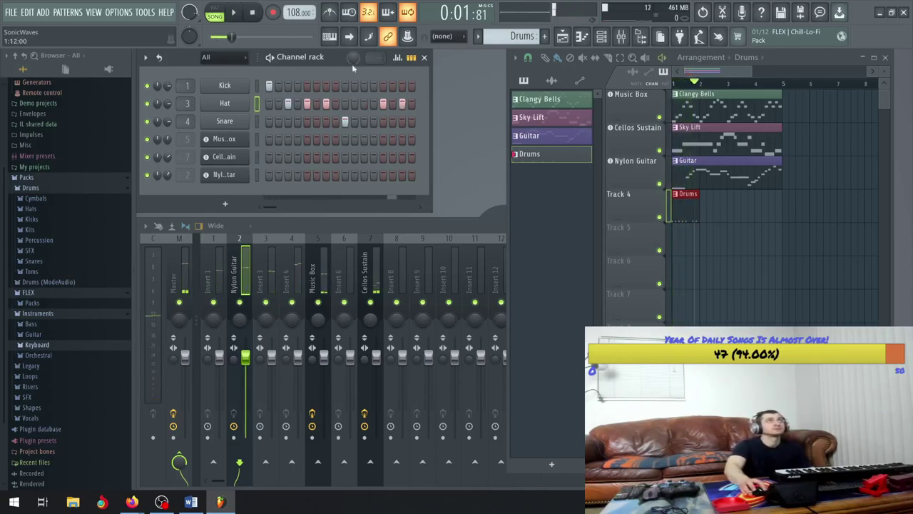
{"action": "left_click", "coordinate": [252, 13]}
{"action": "left_click", "coordinate": [234, 14]}
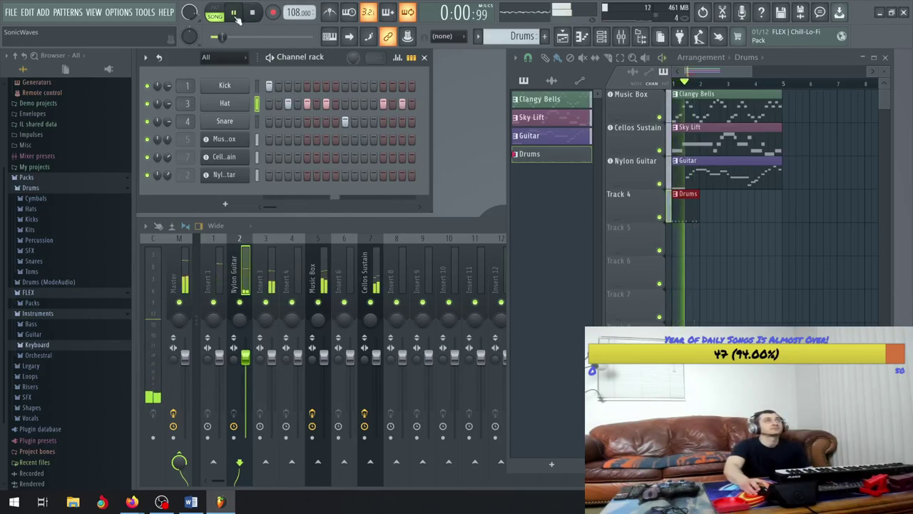
{"action": "left_click", "coordinate": [235, 14]}
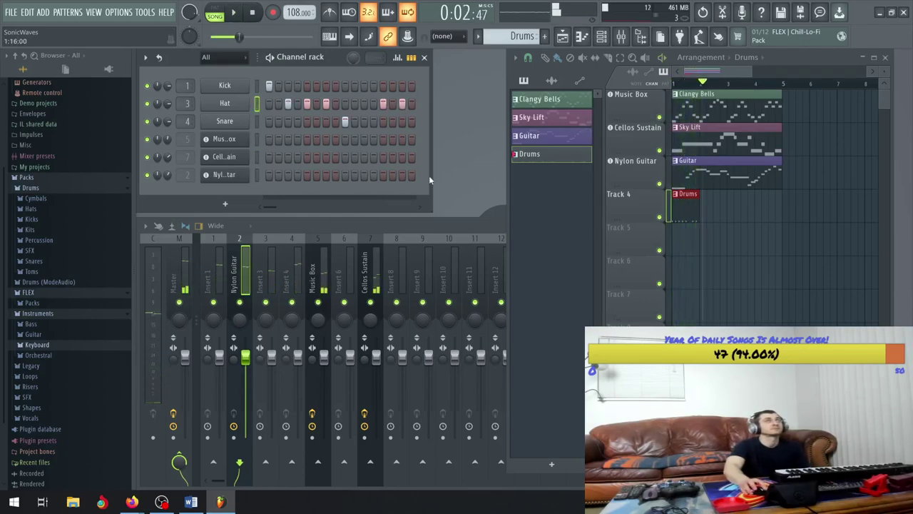
- Place a second Drums clip after the first and make it unique as Drums #2
{"action": "left_click", "coordinate": [703, 204]}
{"action": "scroll", "coordinate": [704, 207], "scroll_direction": "up", "scroll_amount": 2}
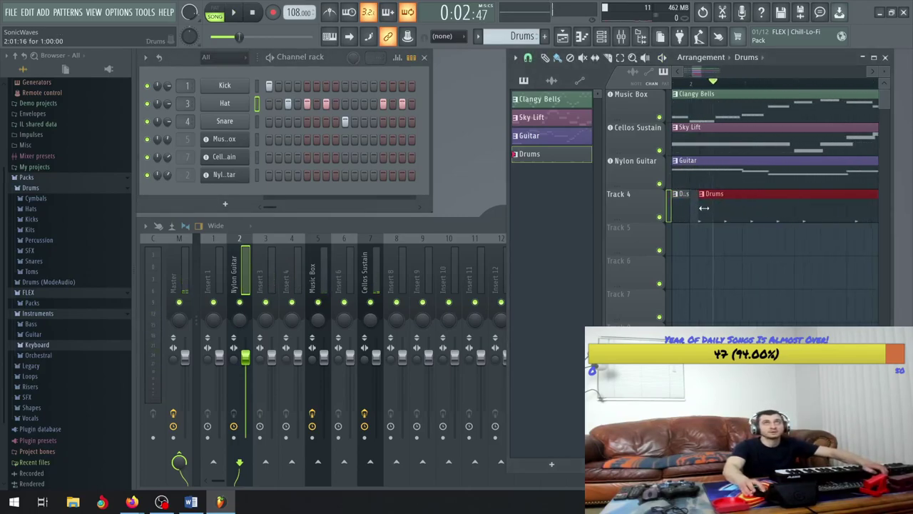
{"action": "scroll", "coordinate": [704, 208], "scroll_direction": "up", "scroll_amount": 2}
{"action": "left_click_drag", "start_coordinate": [704, 206], "coordinate": [698, 203]}
{"action": "left_click", "coordinate": [685, 199]}
{"action": "left_click", "coordinate": [712, 267]}
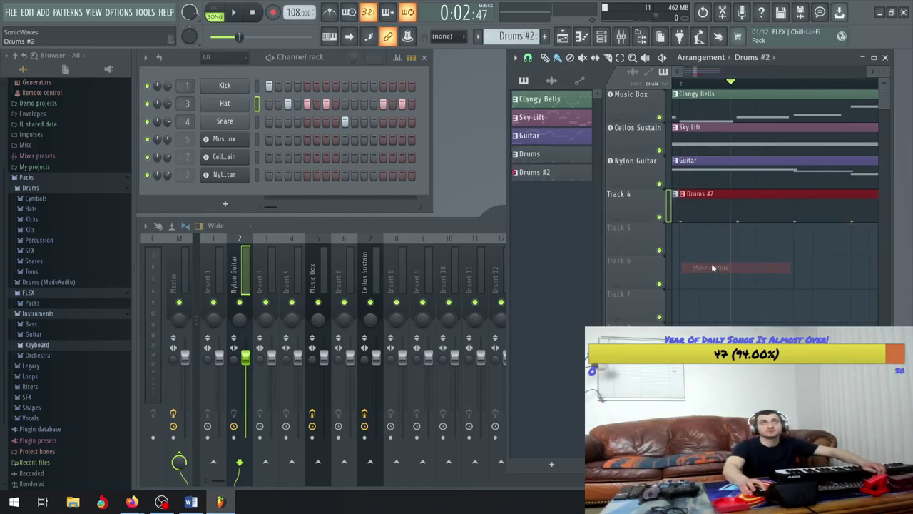
- Recolour the Drums #2 and Drums patterns
{"action": "right_click", "coordinate": [543, 175]}
{"action": "left_click", "coordinate": [571, 241]}
{"action": "right_click", "coordinate": [554, 154]}
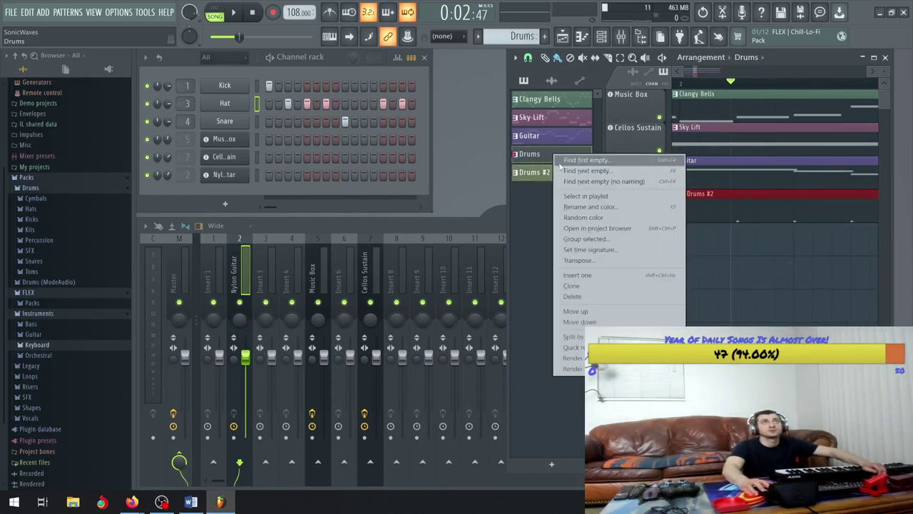
{"action": "left_click", "coordinate": [571, 218]}
- Reassign the second Track 4 clip to the Drums #2 pattern
{"action": "left_click", "coordinate": [540, 178]}
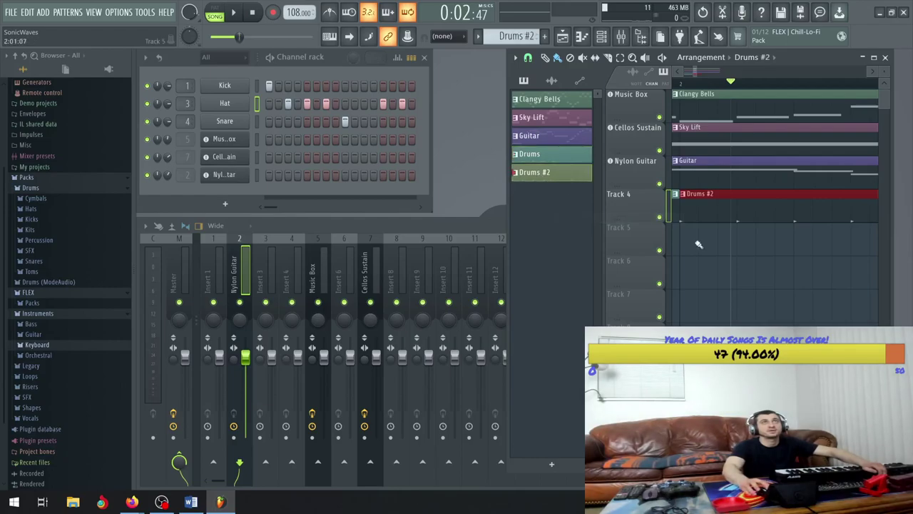
{"action": "left_click", "coordinate": [682, 194]}
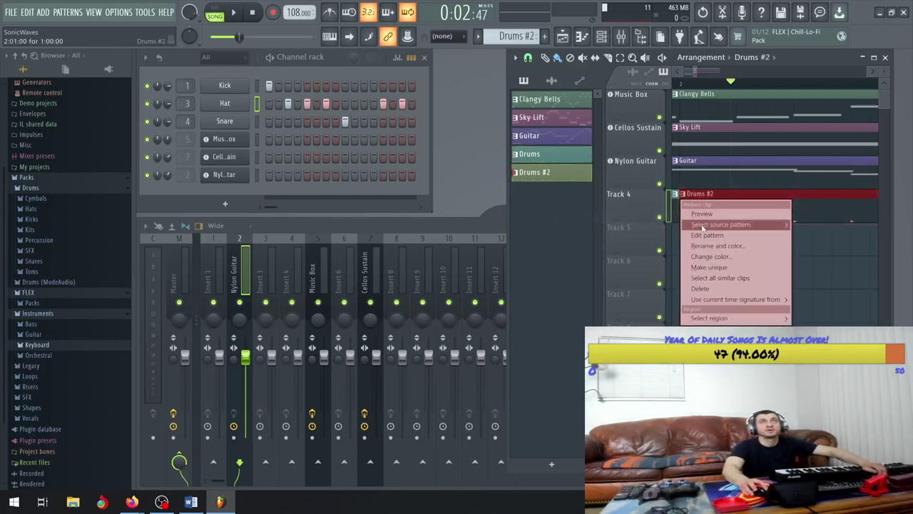
{"action": "mouse_move", "coordinate": [756, 224]}
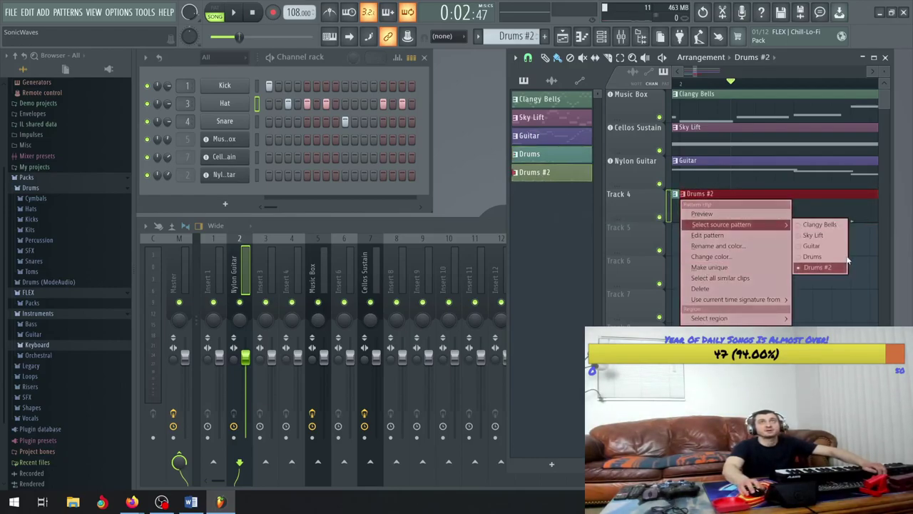
{"action": "left_click", "coordinate": [817, 267]}
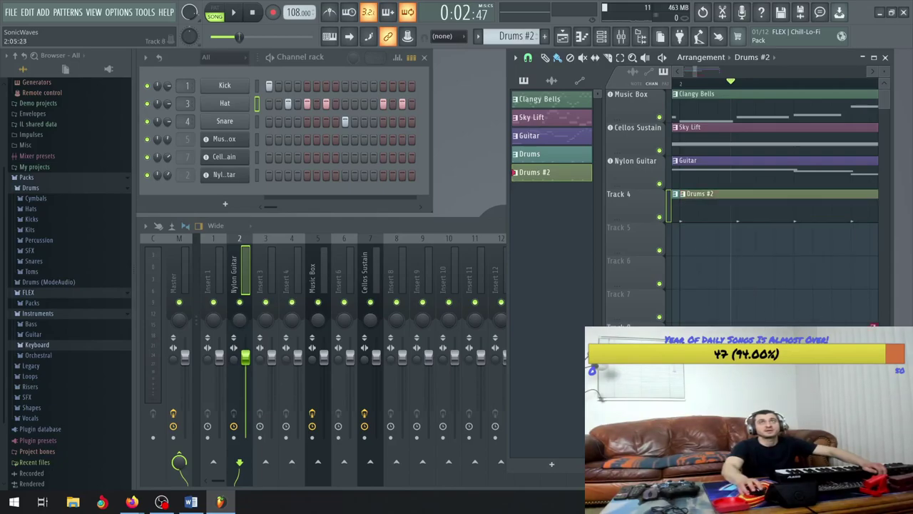
{"action": "scroll", "coordinate": [622, 204], "scroll_direction": "down", "scroll_amount": 3}
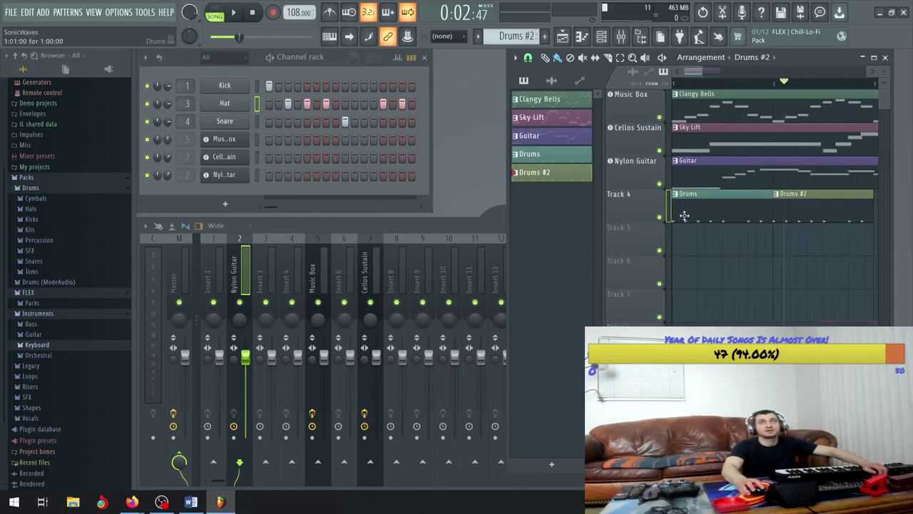
- Remove the first-step kick from Drums #2, comparing it against Drums
{"action": "left_click", "coordinate": [542, 162]}
{"action": "left_click", "coordinate": [542, 173]}
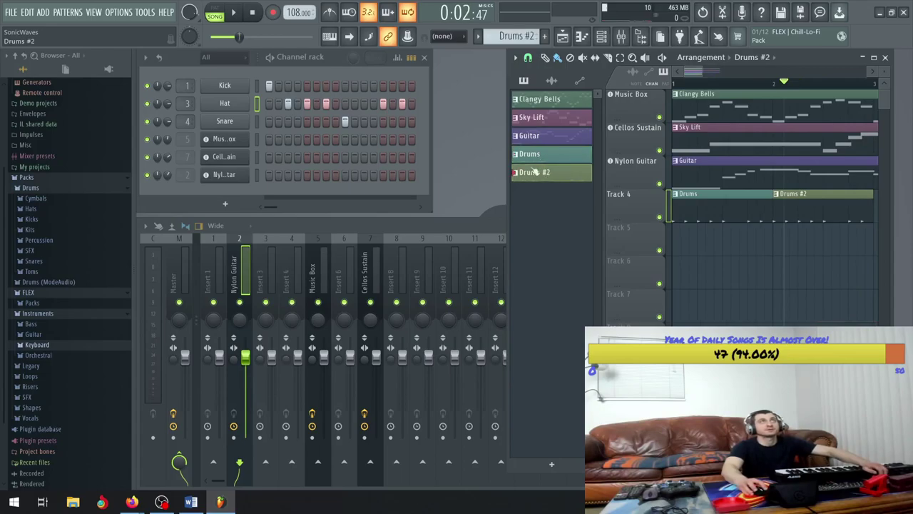
{"action": "left_click", "coordinate": [269, 87]}
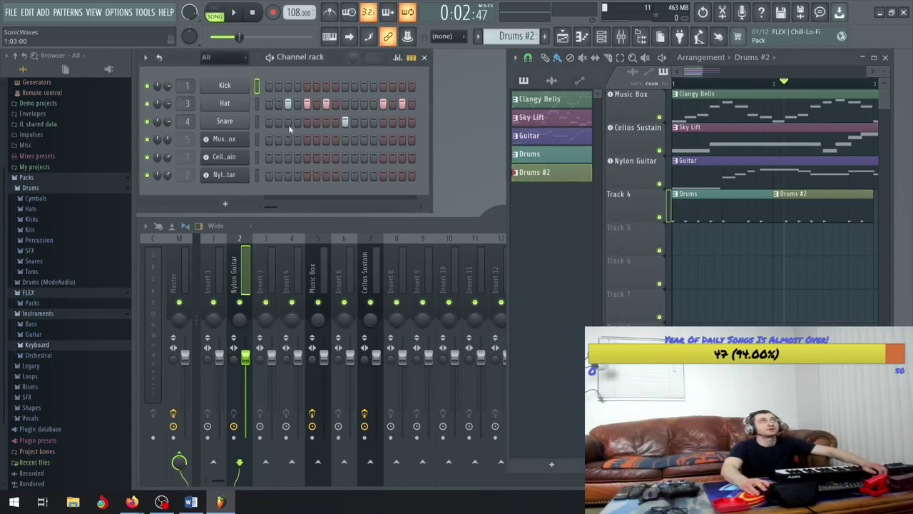
{"action": "left_click", "coordinate": [537, 160]}
{"action": "left_click", "coordinate": [534, 175]}
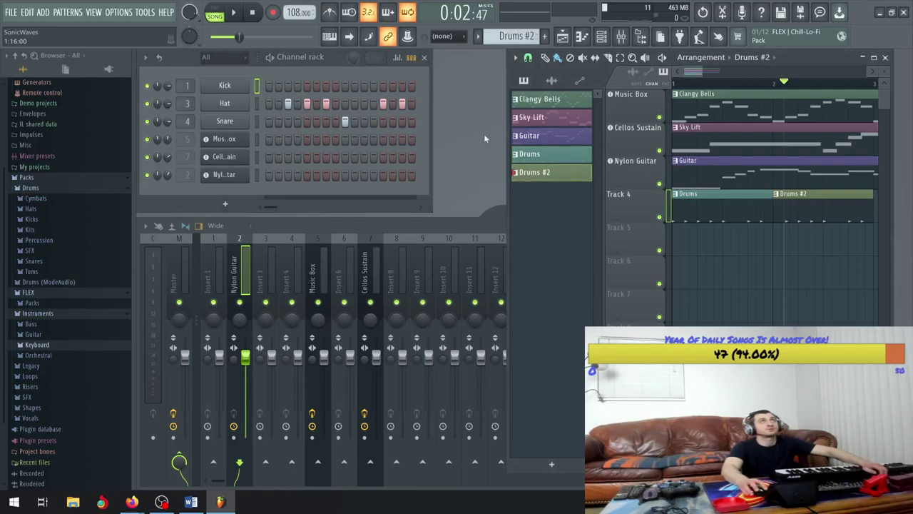
{"action": "scroll", "coordinate": [723, 92], "scroll_direction": "down", "scroll_amount": 5}
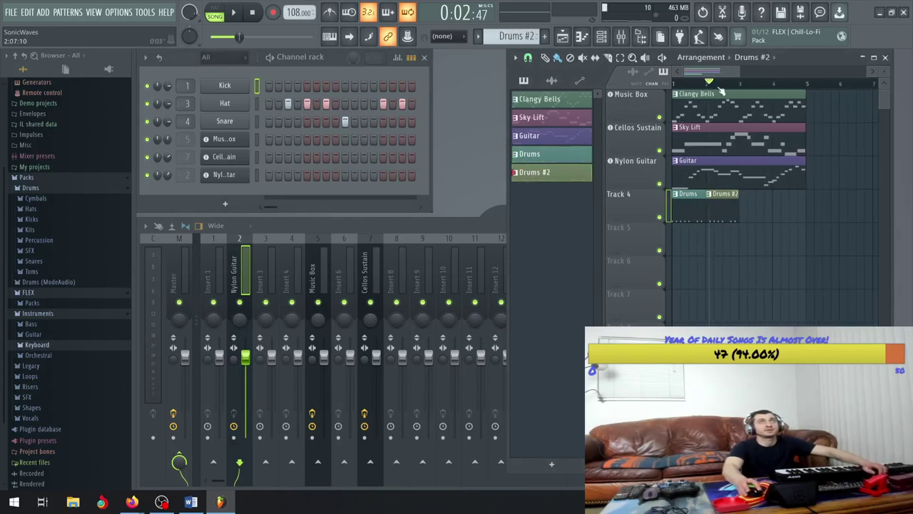
- Audition the song briefly and add a hat hit at step 12
{"action": "left_click", "coordinate": [233, 13]}
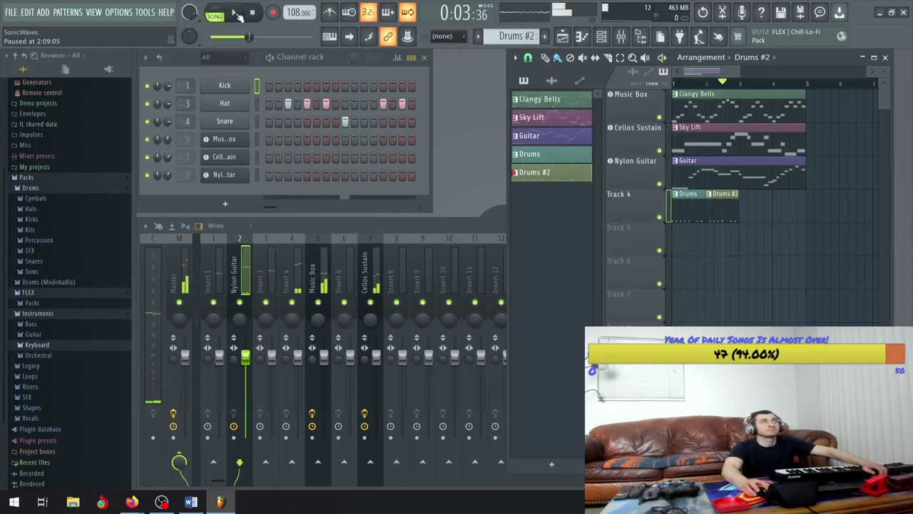
{"action": "left_click", "coordinate": [235, 13]}
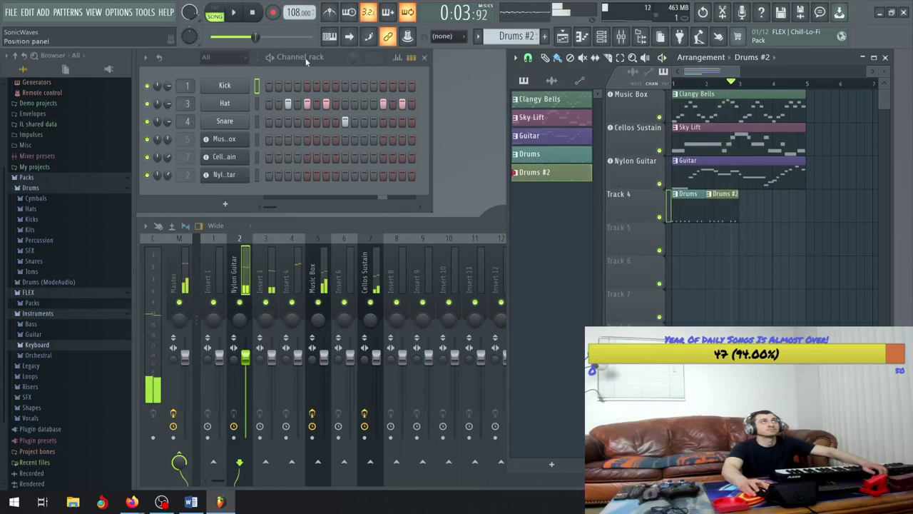
{"action": "left_click", "coordinate": [364, 104]}
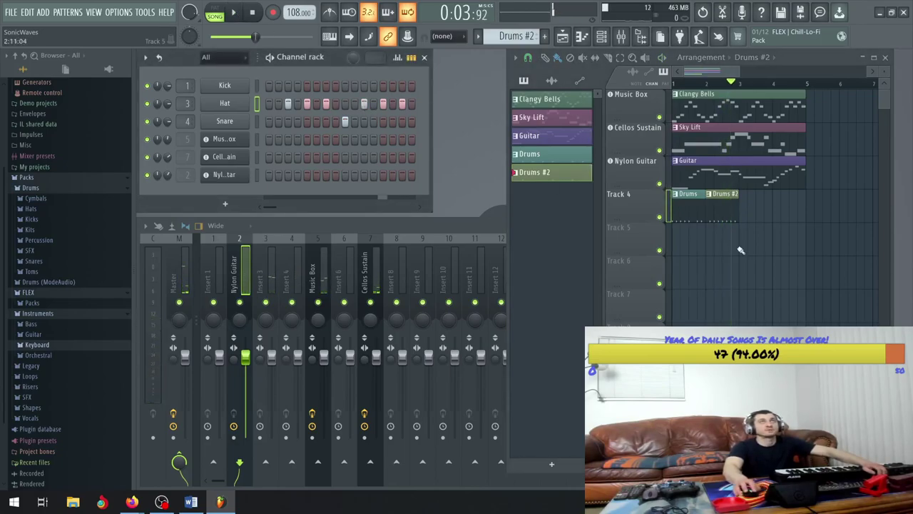
- Duplicate the Drums and Drums #2 clips with Ctrl+B, move the copies to bar 3, and stop
{"action": "left_click_drag", "start_coordinate": [749, 220], "coordinate": [687, 207]}
{"action": "key", "text": "ctrl+b"}
{"action": "left_click_drag", "start_coordinate": [763, 210], "coordinate": [749, 208]}
{"action": "scroll", "coordinate": [742, 207], "scroll_direction": "up", "scroll_amount": 3}
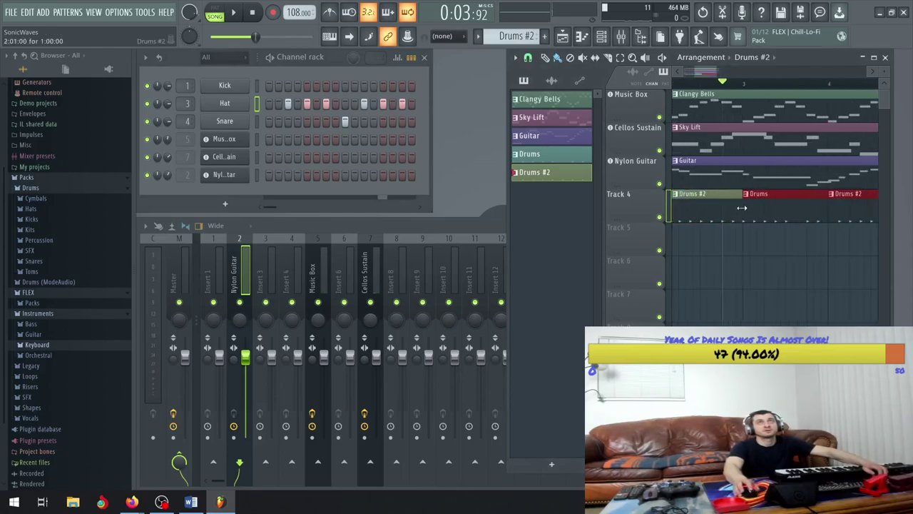
{"action": "scroll", "coordinate": [713, 209], "scroll_direction": "down", "scroll_amount": 3}
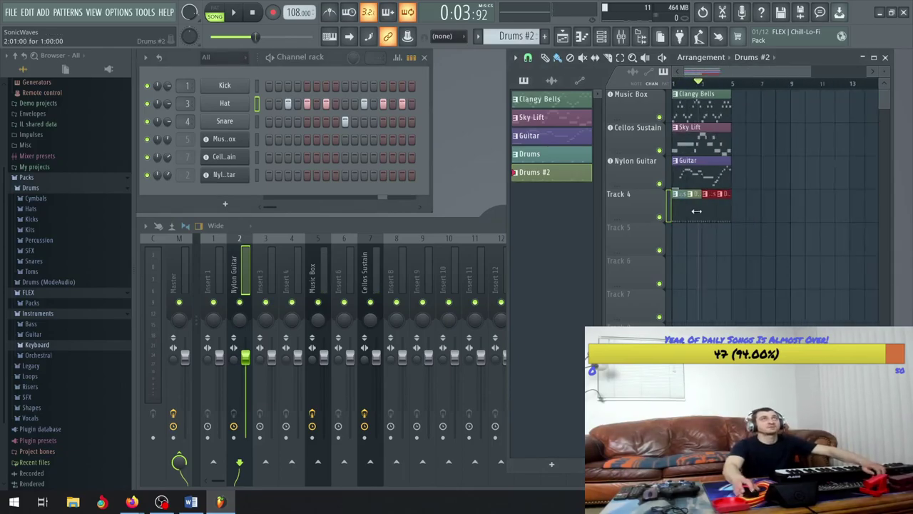
{"action": "scroll", "coordinate": [697, 211], "scroll_direction": "down", "scroll_amount": 1}
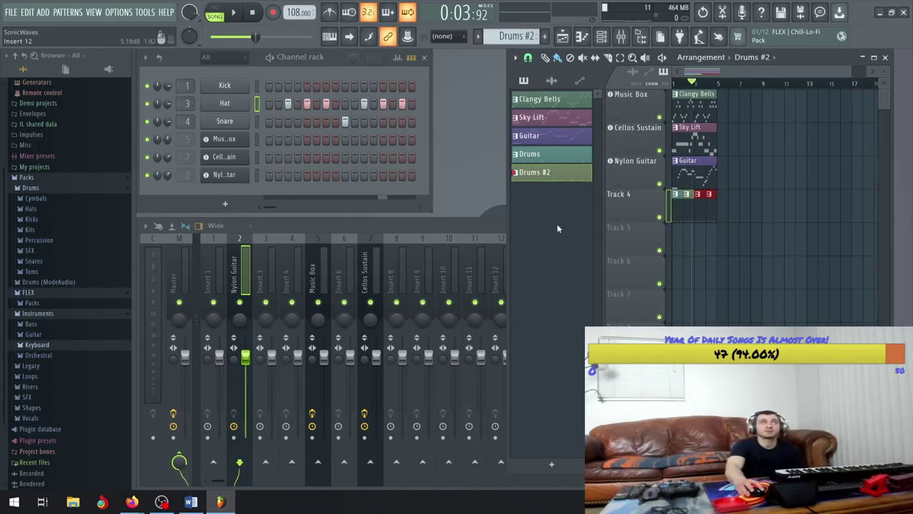
{"action": "left_click", "coordinate": [699, 194]}
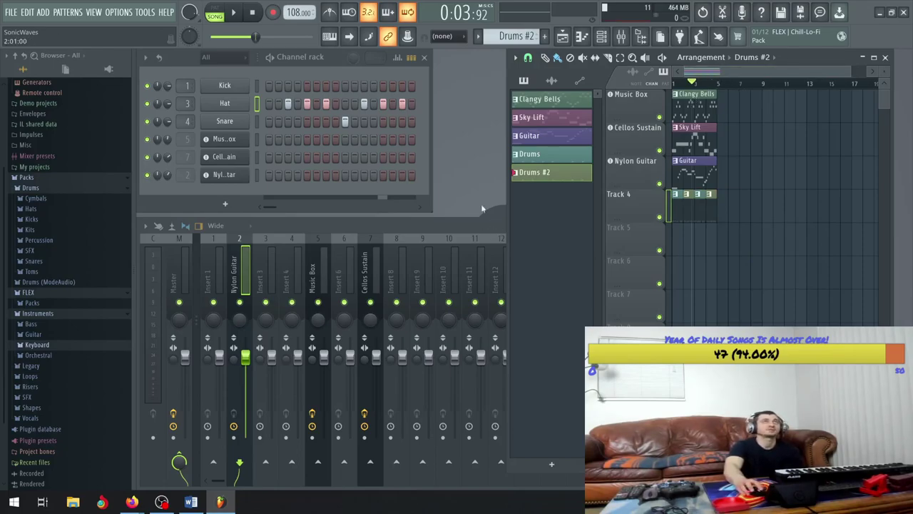
{"action": "left_click", "coordinate": [240, 13]}
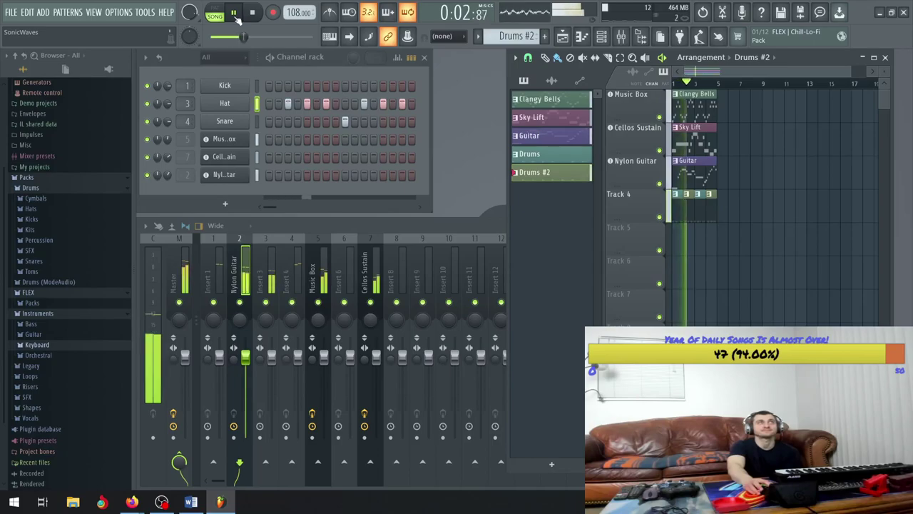
{"action": "mouse_move", "coordinate": [238, 36]}
{"action": "left_mouse_down"}
{"action": "mouse_move", "coordinate": [306, 36]}
{"action": "mouse_move", "coordinate": [215, 36]}
{"action": "mouse_move", "coordinate": [244, 36]}
{"action": "left_mouse_up"}
{"action": "left_click", "coordinate": [254, 14]}
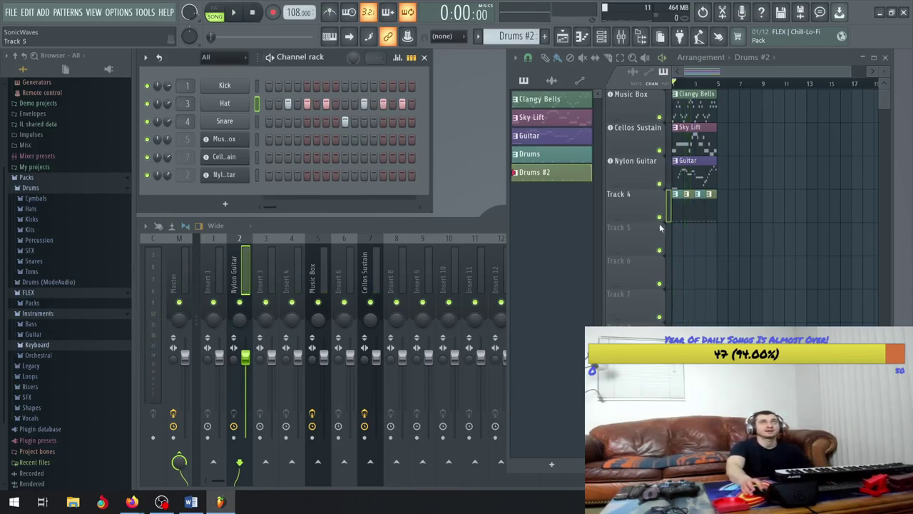
{"action": "scroll", "coordinate": [733, 98], "scroll_direction": "up", "scroll_amount": 2}
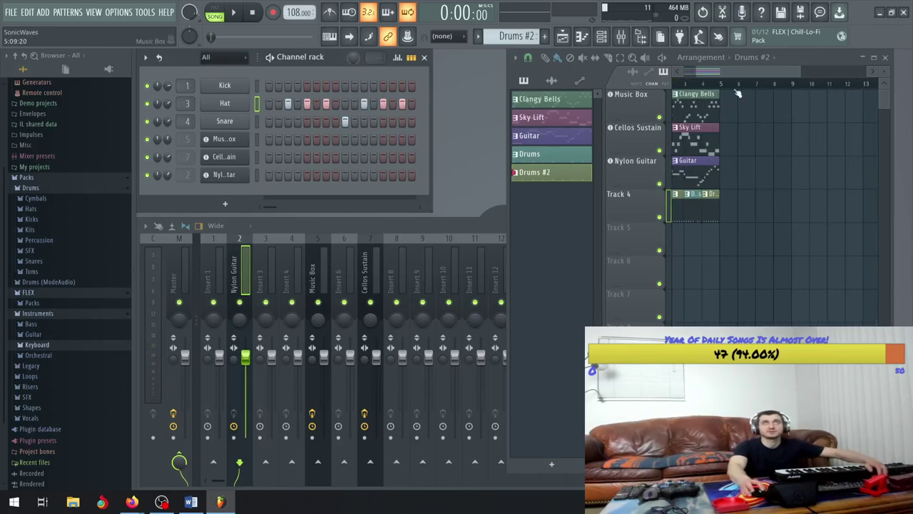
{"action": "scroll", "coordinate": [739, 72], "scroll_direction": "up", "scroll_amount": 2}
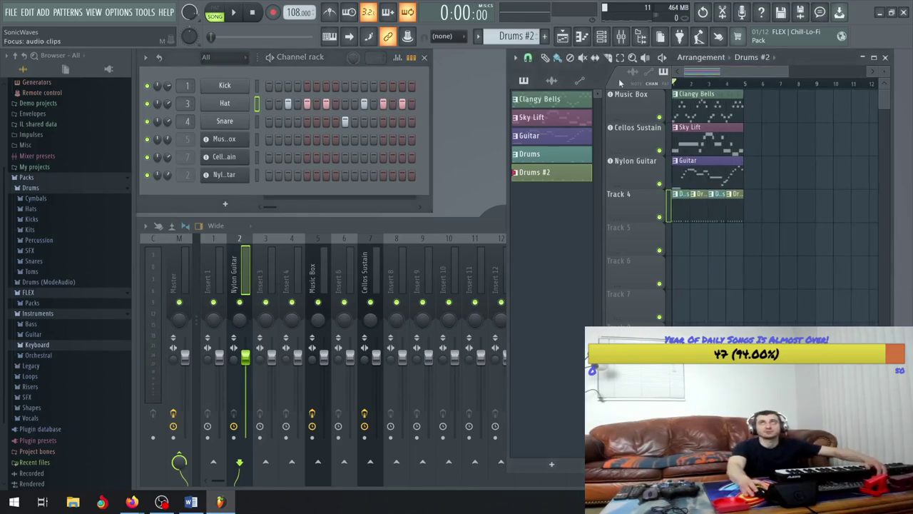
{"action": "left_click", "coordinate": [224, 85]}
{"action": "left_click", "coordinate": [503, 142]}
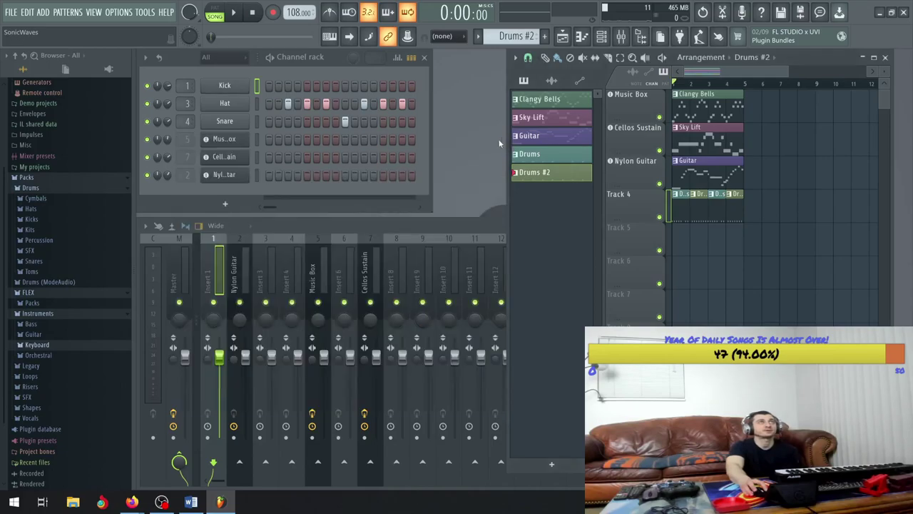
- Send the 808 Kick sample from the Kicks pack to the Kick channel, then stop playback
{"action": "left_click", "coordinate": [240, 13]}
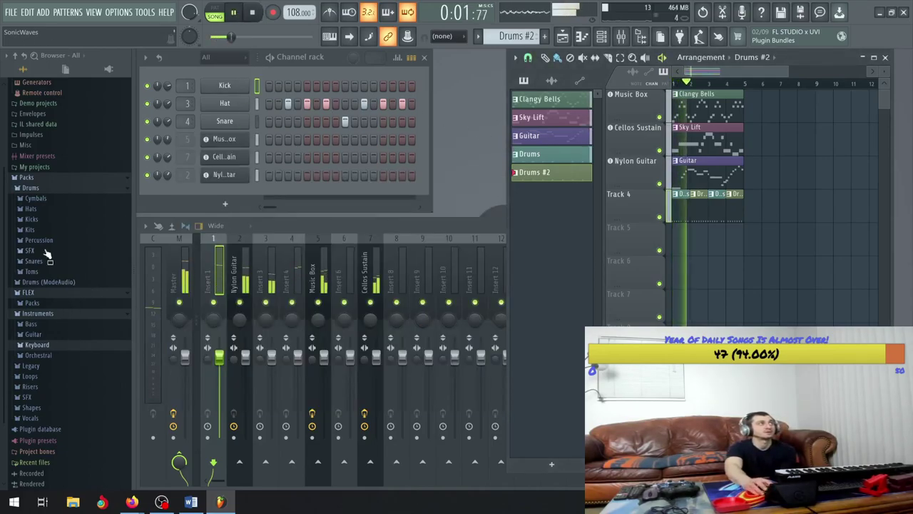
{"action": "left_click", "coordinate": [32, 219]}
{"action": "left_click", "coordinate": [31, 197]}
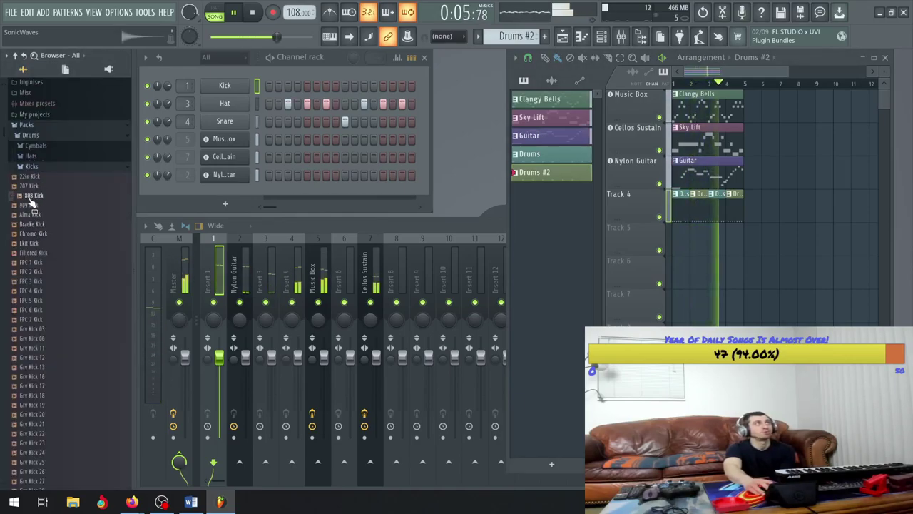
{"action": "right_click", "coordinate": [31, 197]}
{"action": "left_click", "coordinate": [54, 198]}
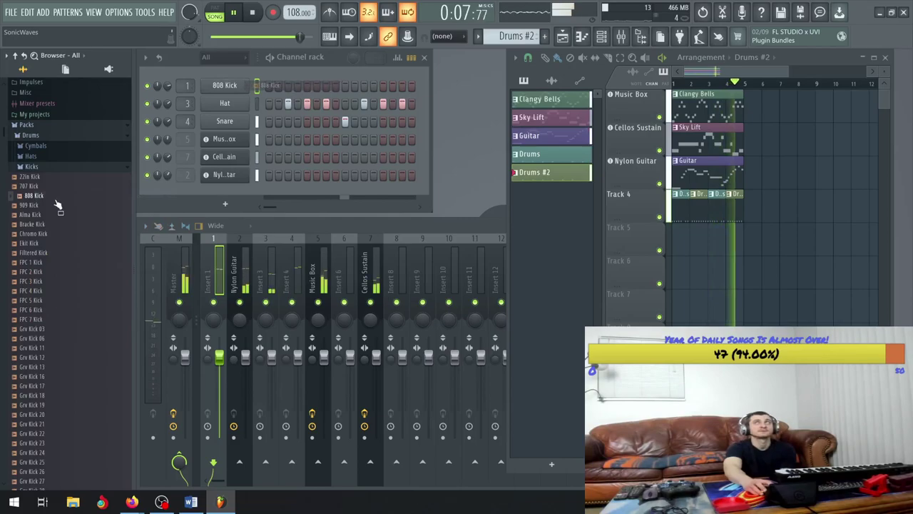
{"action": "key", "text": "space"}
{"action": "left_click", "coordinate": [31, 167]}
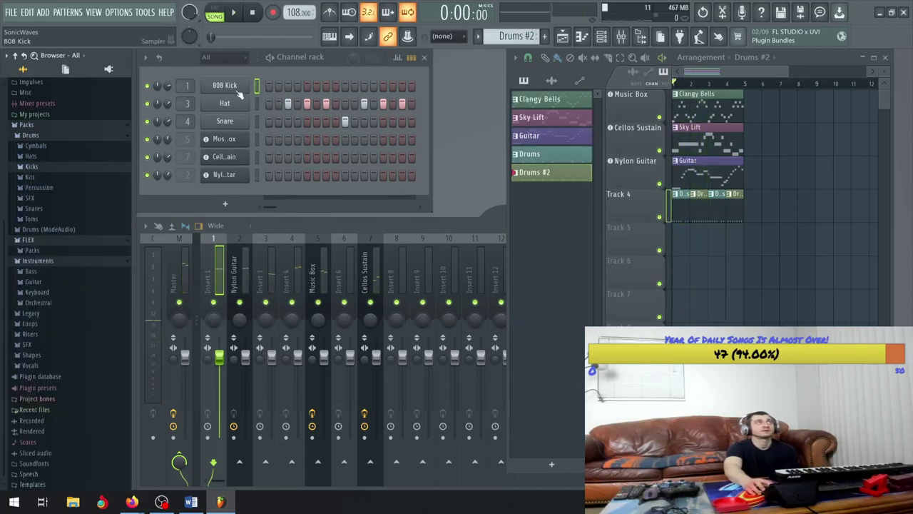
- Preview the Hat sample in its sampler settings while the song plays, then close it
{"action": "left_click", "coordinate": [227, 103]}
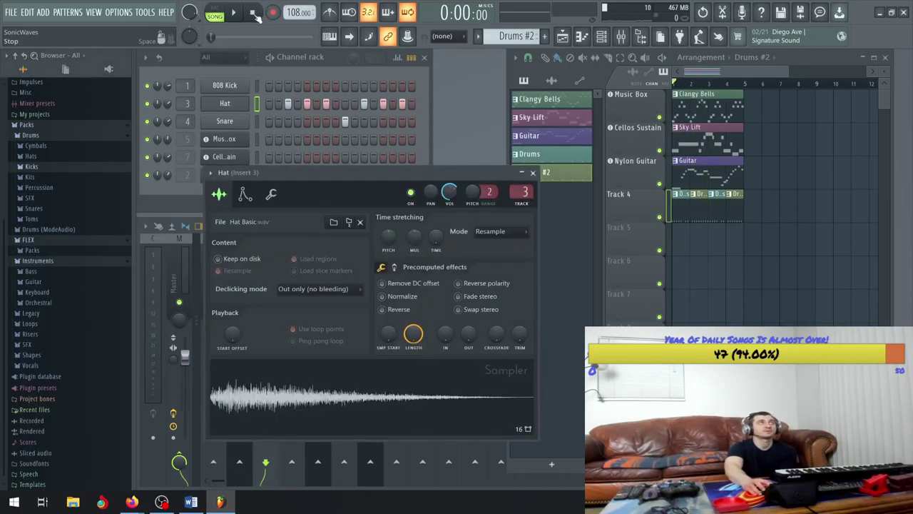
{"action": "key", "text": "space"}
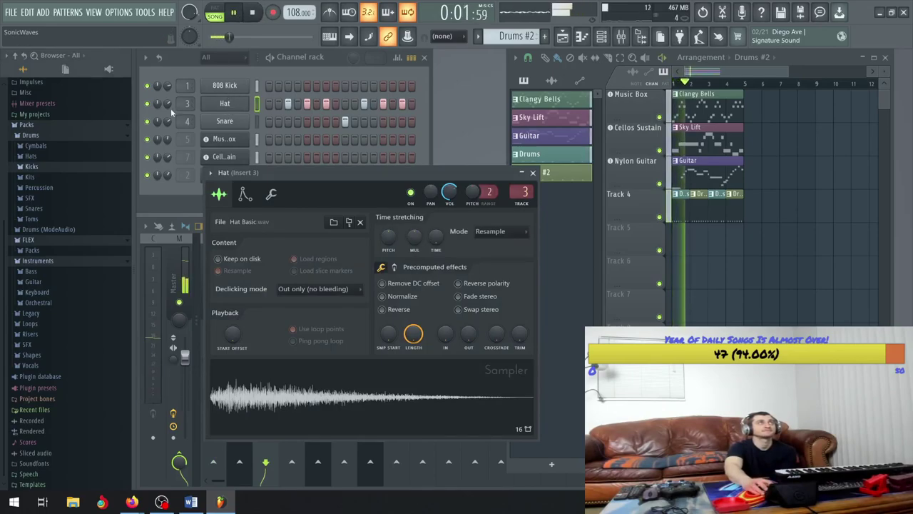
{"action": "key", "text": "Escape"}
{"action": "left_click", "coordinate": [239, 17]}
- Widen the mixer and route the Hat channel only to Insert 9, then resume playback
{"action": "double_click", "coordinate": [433, 221]}
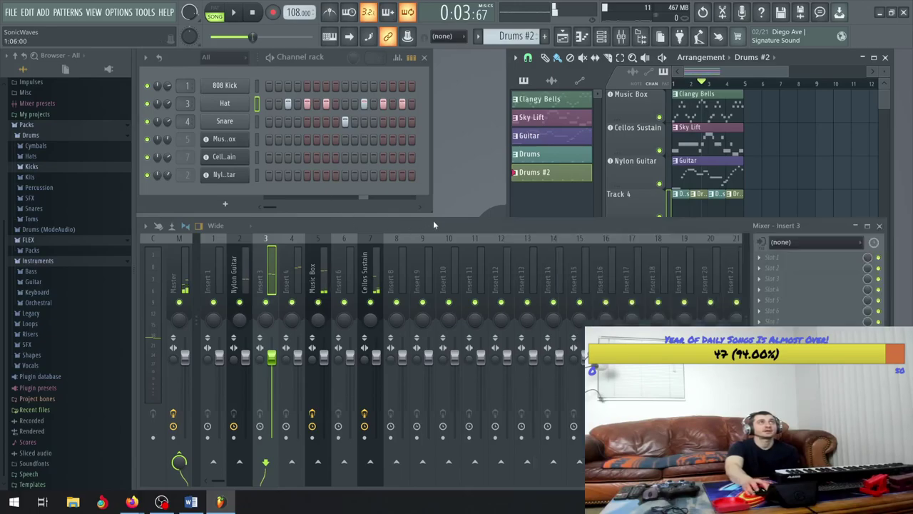
{"action": "left_click", "coordinate": [418, 274]}
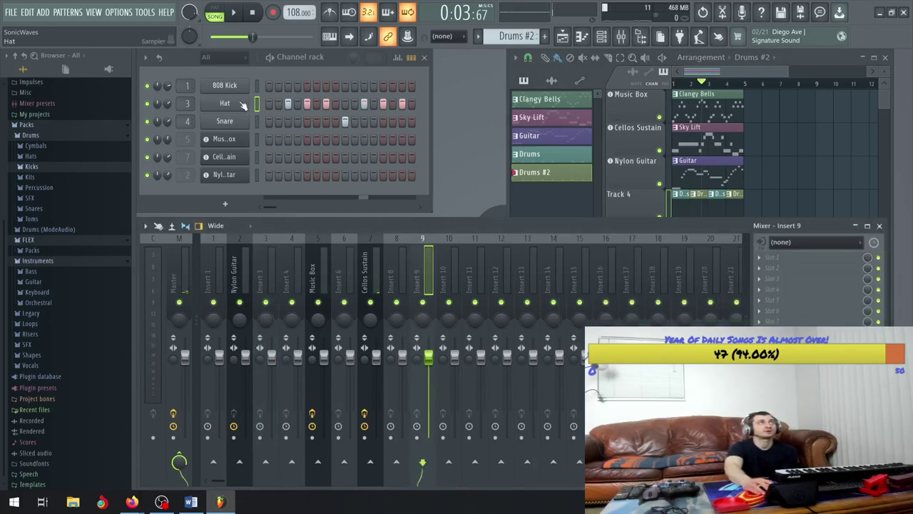
{"action": "right_click", "coordinate": [435, 276]}
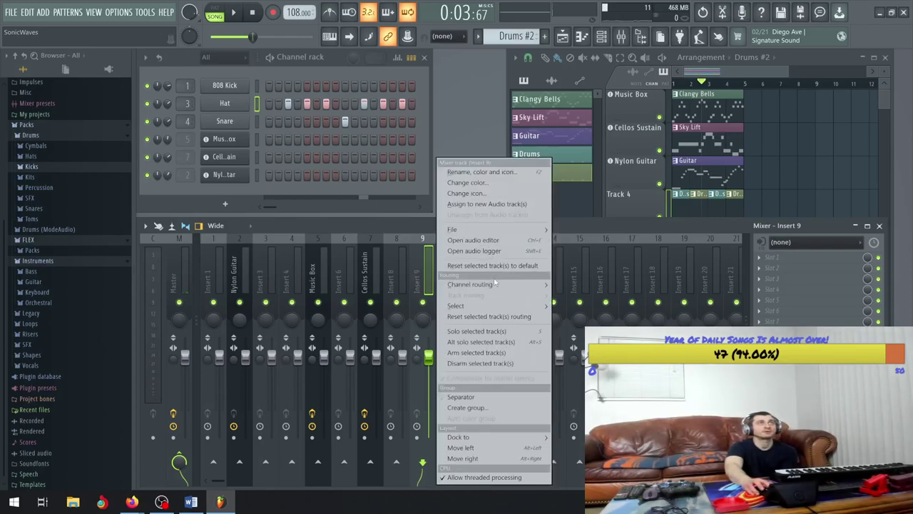
{"action": "mouse_move", "coordinate": [496, 285]}
{"action": "left_click", "coordinate": [606, 286]}
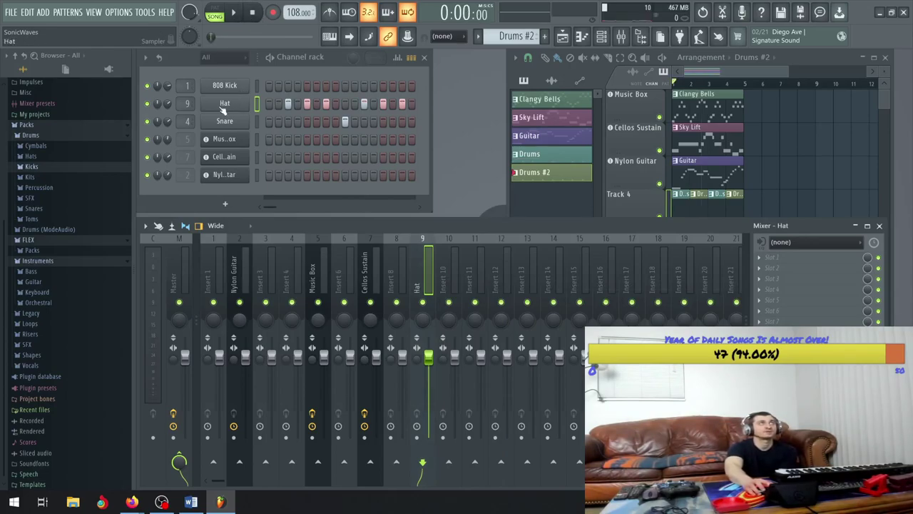
{"action": "key", "text": "space"}
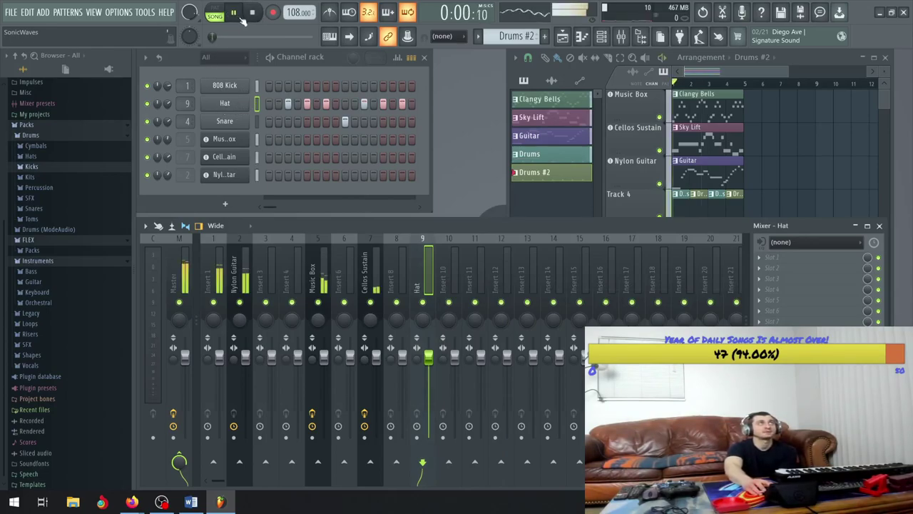
{"action": "left_click", "coordinate": [773, 257]}
- Add Fruity Parametric EQ 2 to the Hat insert with a ~4.8 dB high-shelf boost and a mid tweak near 2.9 kHz
{"action": "key", "text": "Escape"}
{"action": "left_click", "coordinate": [798, 242]}
{"action": "mouse_move", "coordinate": [798, 243]}
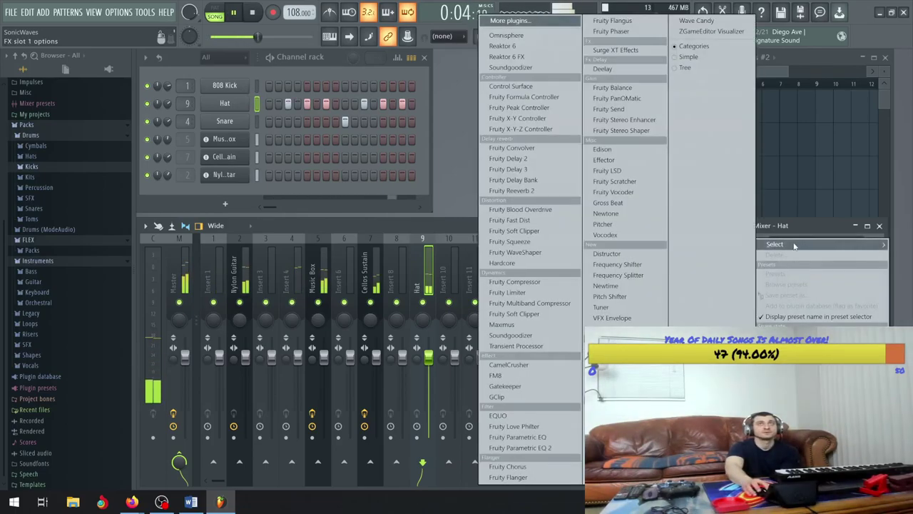
{"action": "left_click", "coordinate": [532, 446]}
{"action": "left_click_drag", "start_coordinate": [453, 239], "coordinate": [454, 215]}
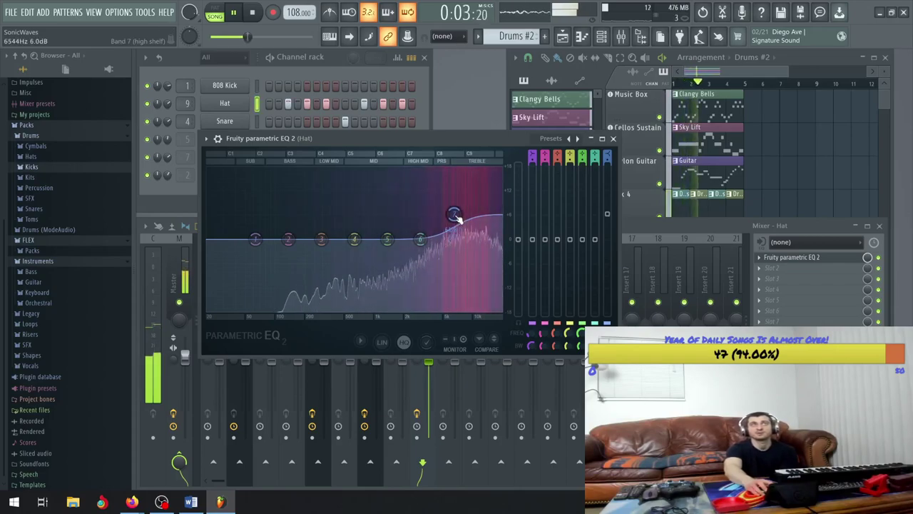
{"action": "left_click_drag", "start_coordinate": [421, 239], "coordinate": [457, 218]}
{"action": "key", "text": "Escape"}
{"action": "key", "text": "space"}
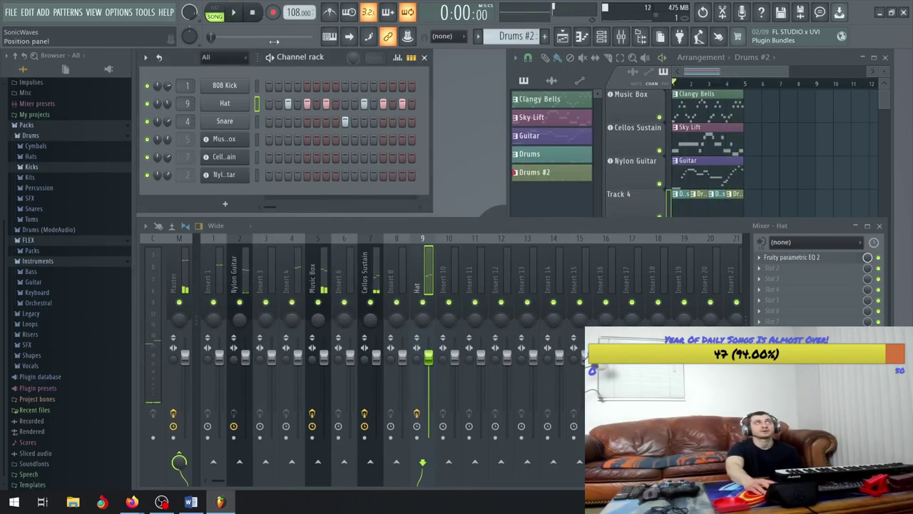
{"action": "left_click", "coordinate": [226, 122]}
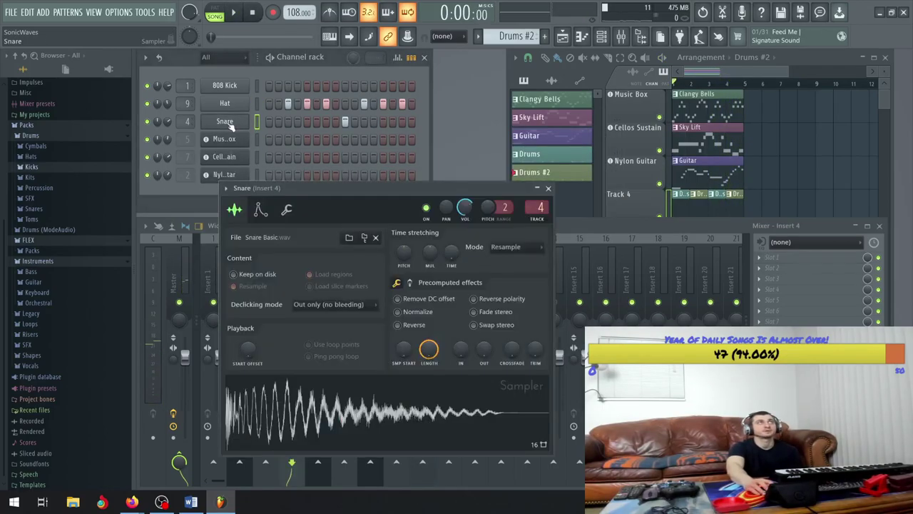
{"action": "left_click", "coordinate": [549, 190]}
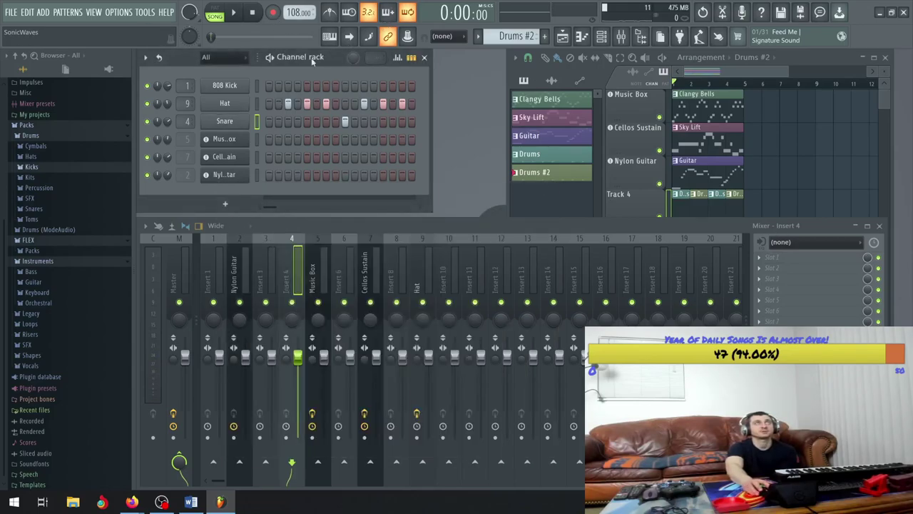
{"action": "left_click", "coordinate": [234, 13]}
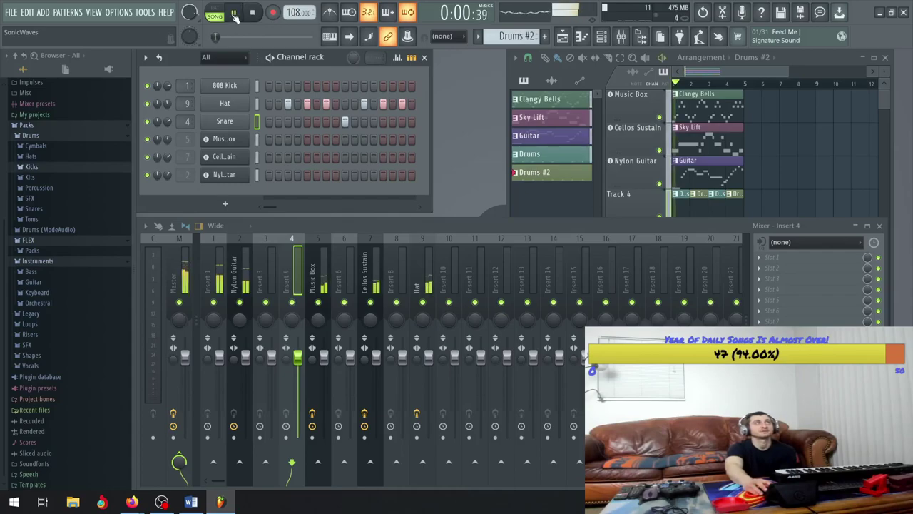
- Browse the Snares folder, preview 707 Snare and send it to the snare channel
{"action": "left_click", "coordinate": [67, 209]}
{"action": "left_click", "coordinate": [43, 265]}
{"action": "left_click", "coordinate": [40, 256]}
{"action": "left_click", "coordinate": [37, 238]}
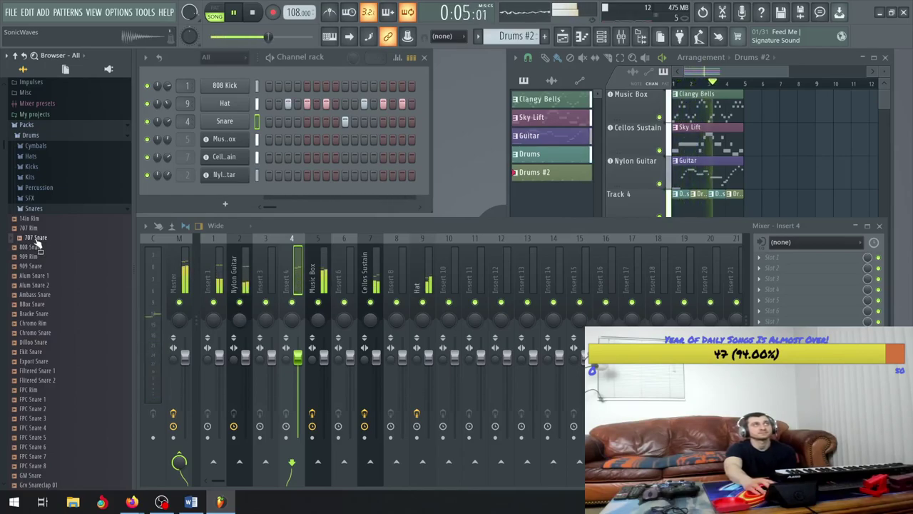
{"action": "right_click", "coordinate": [37, 243]}
{"action": "left_click", "coordinate": [74, 238]}
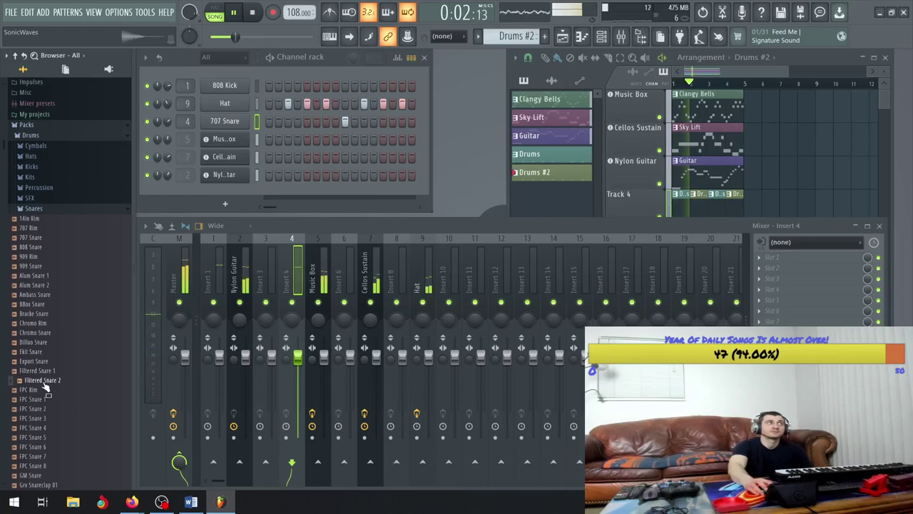
- Replace the snare channel's sample with Ambass Snare and collapse the Snares folder
{"action": "right_click", "coordinate": [47, 292]}
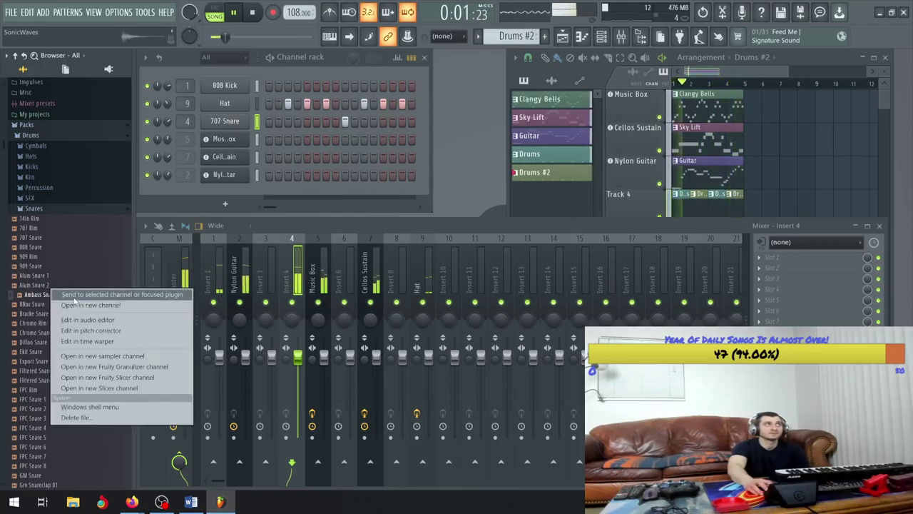
{"action": "left_click", "coordinate": [76, 306]}
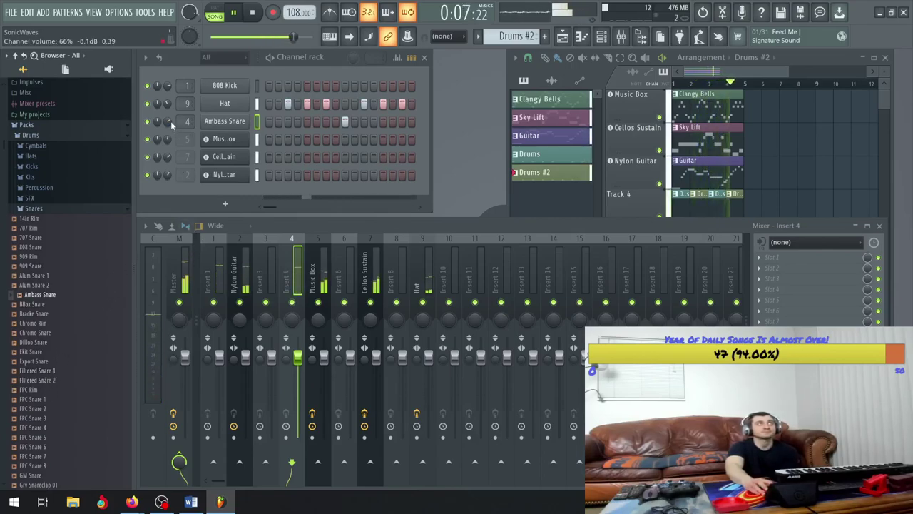
{"action": "left_click", "coordinate": [57, 208]}
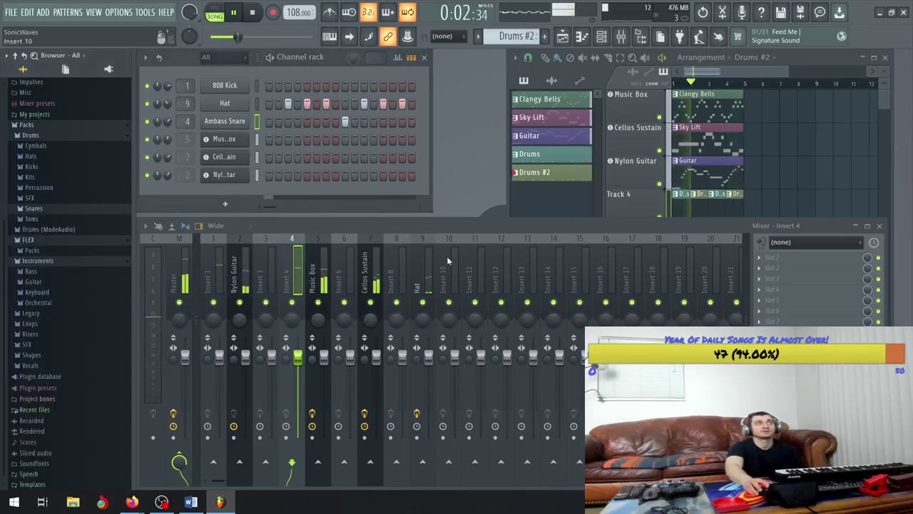
- Route the selected Ambass Snare channel to mixer Insert 11
{"action": "left_click", "coordinate": [471, 275]}
{"action": "right_click", "coordinate": [471, 274]}
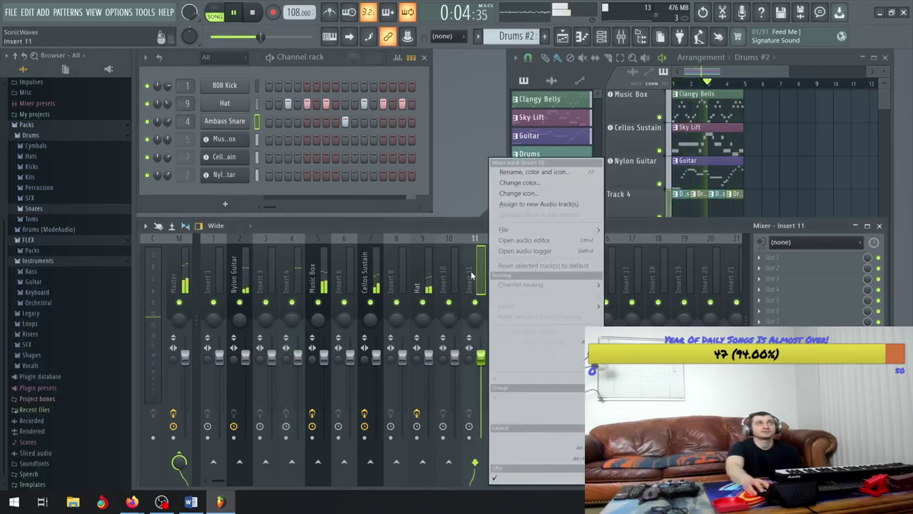
{"action": "mouse_move", "coordinate": [560, 279]}
{"action": "left_click", "coordinate": [638, 284]}
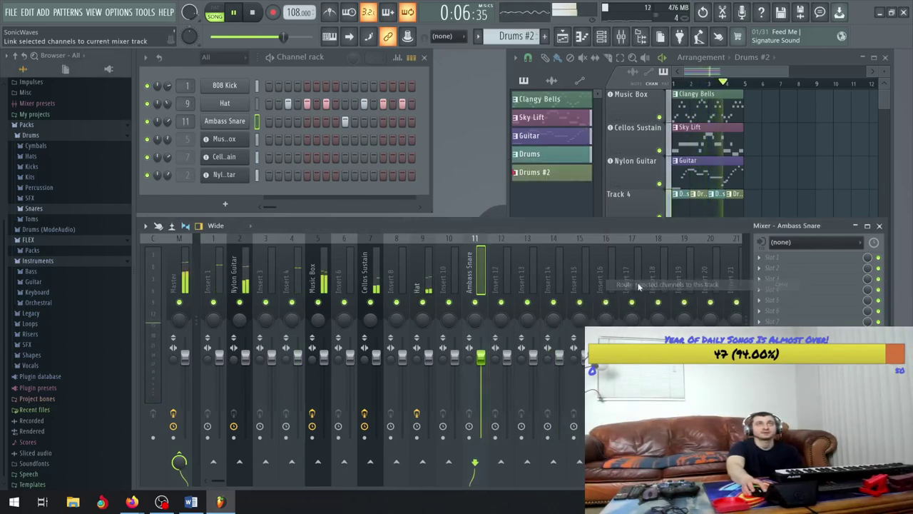
- Load Fruity Parametric EQ 2 in slot 1 and boost around 300 Hz and the lows near 130 Hz, about 11.4 dB
{"action": "left_click", "coordinate": [785, 257]}
{"action": "mouse_move", "coordinate": [792, 244]}
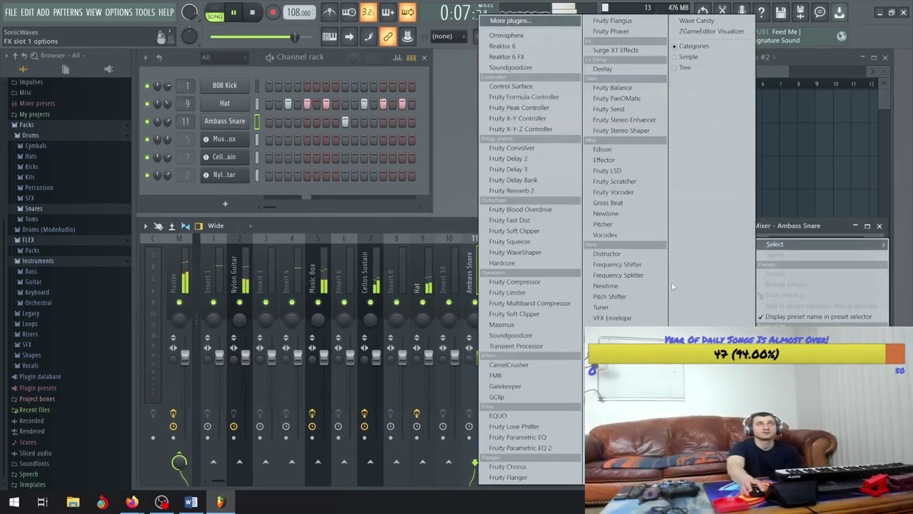
{"action": "left_click", "coordinate": [553, 448]}
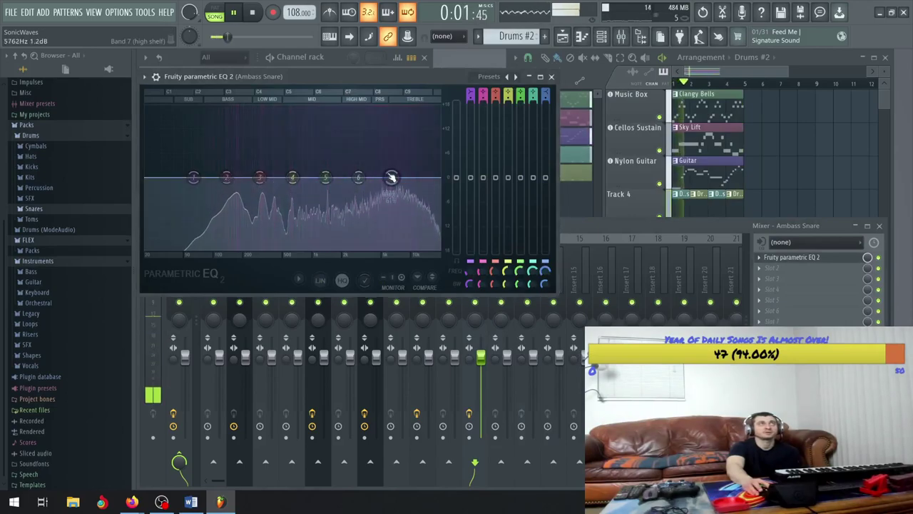
{"action": "left_click", "coordinate": [391, 178]}
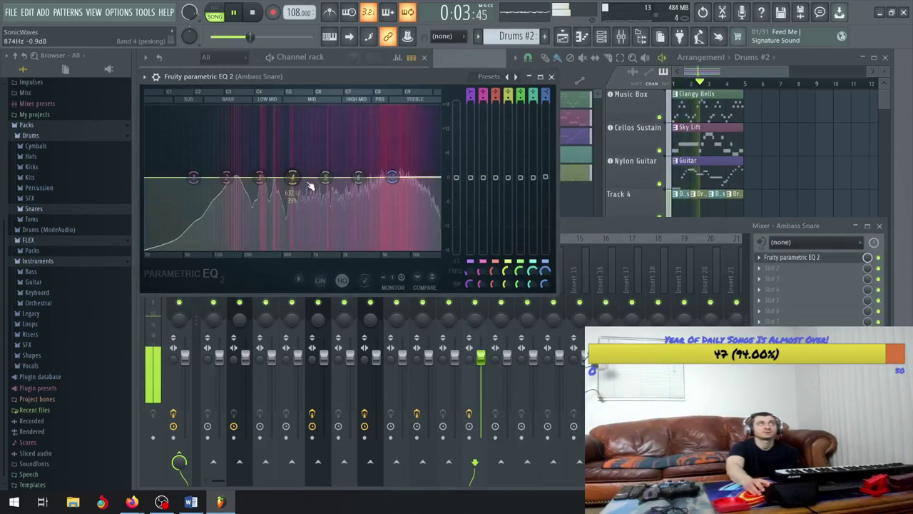
{"action": "left_click", "coordinate": [260, 177]}
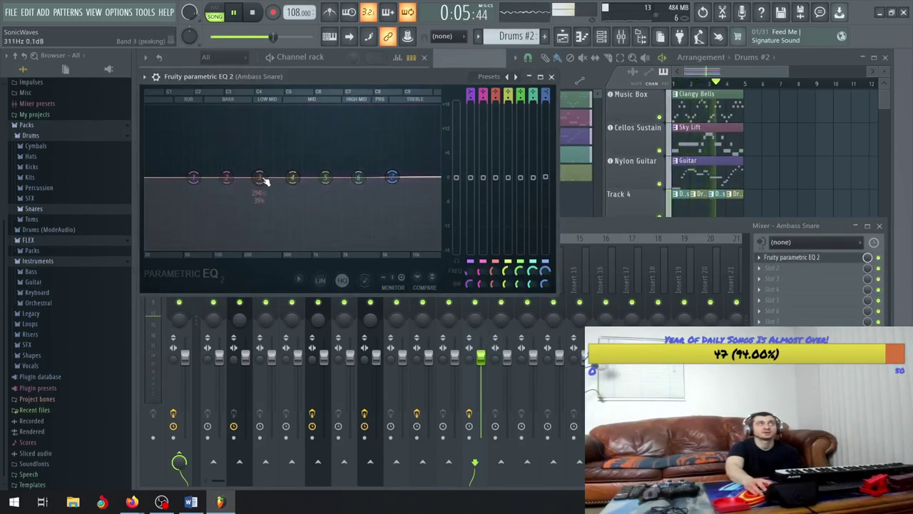
{"action": "left_click_drag", "start_coordinate": [261, 178], "coordinate": [260, 130]}
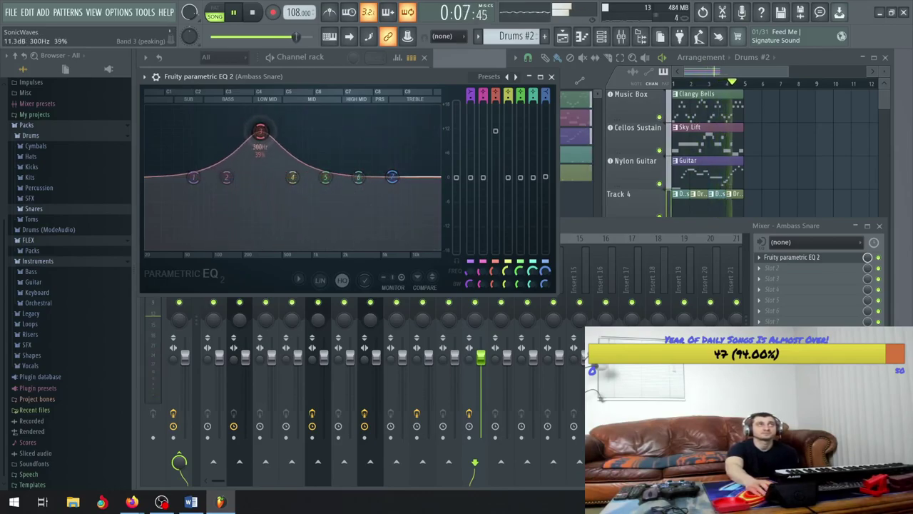
{"action": "left_click_drag", "start_coordinate": [226, 177], "coordinate": [263, 150]}
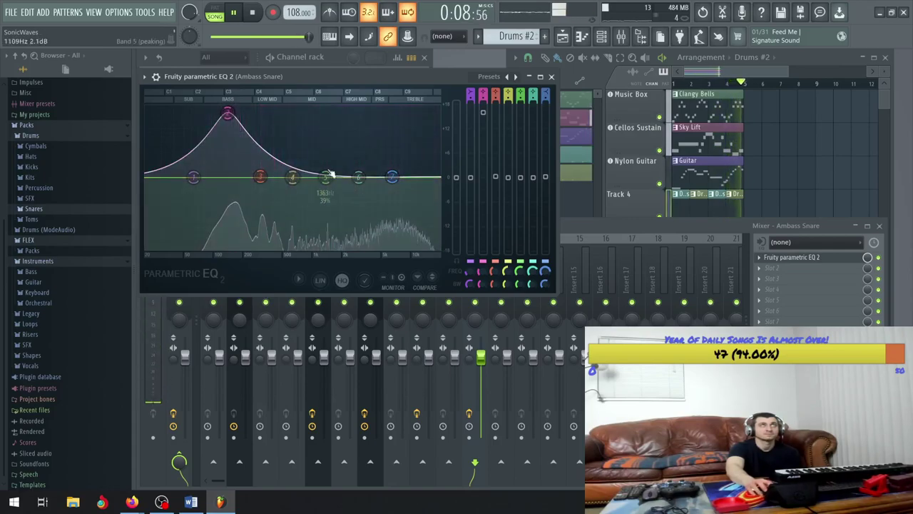
{"action": "mouse_move", "coordinate": [227, 114]}
{"action": "left_mouse_down"}
{"action": "mouse_move", "coordinate": [225, 133]}
{"action": "mouse_move", "coordinate": [225, 107]}
{"action": "left_mouse_up"}
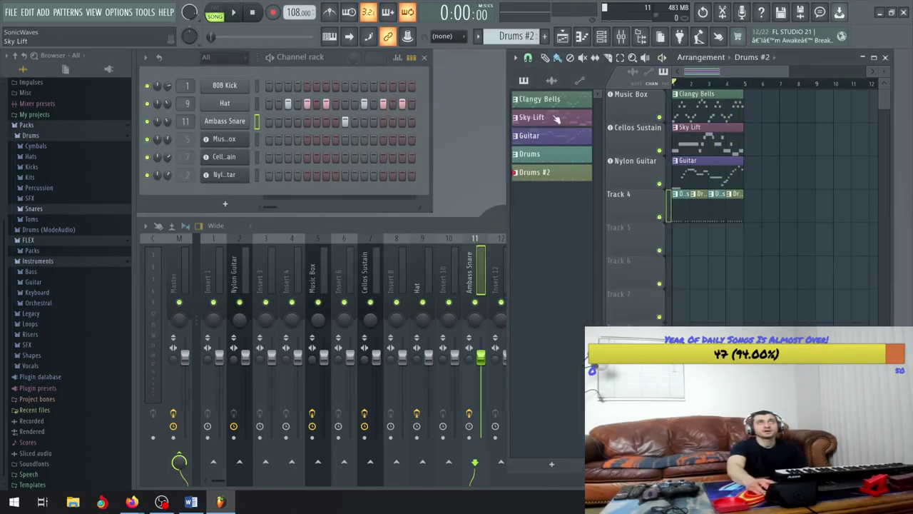
- Mute the drum, Nylon Guitar and Cellos Sustain tracks and check the Music Box instrument on Clangy Bells
{"action": "left_click", "coordinate": [663, 215]}
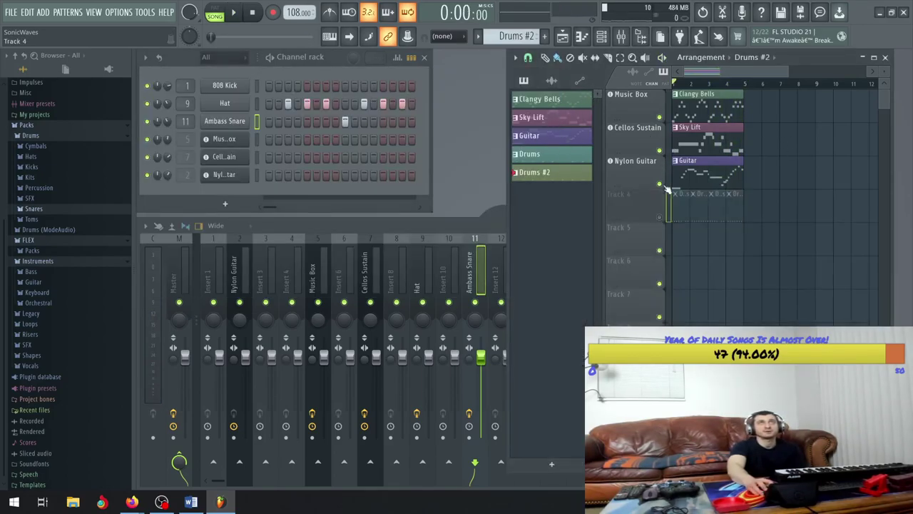
{"action": "left_click", "coordinate": [662, 185]}
{"action": "left_click", "coordinate": [662, 151]}
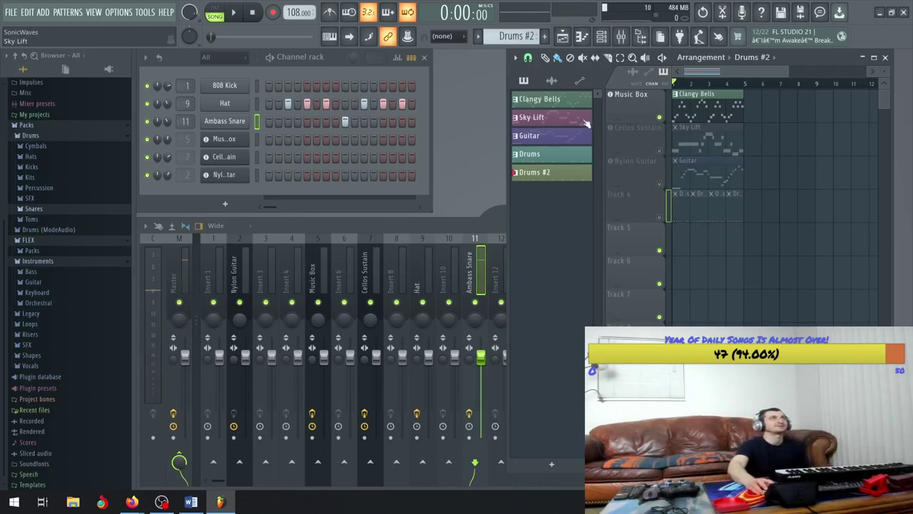
{"action": "left_click", "coordinate": [550, 101]}
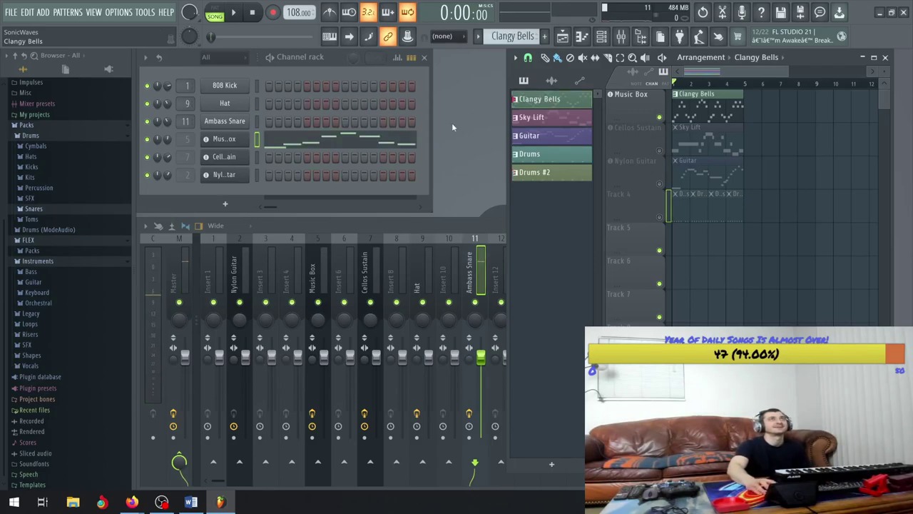
{"action": "left_click", "coordinate": [222, 137]}
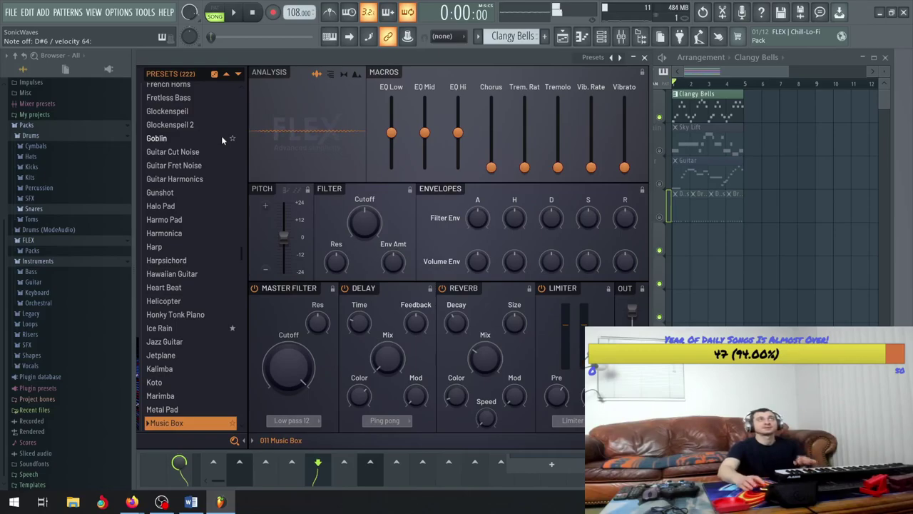
{"action": "left_click", "coordinate": [644, 57]}
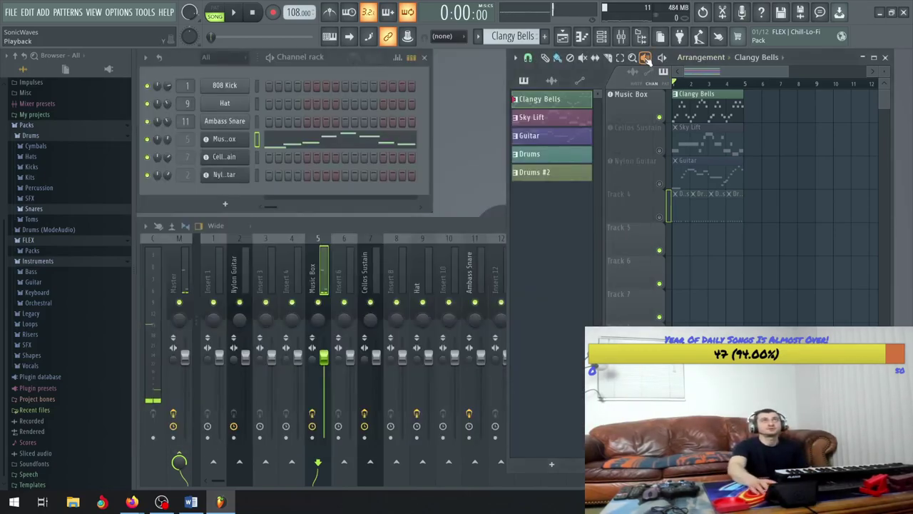
- Play the song back with the Cellos Sustain track unmuted
{"action": "left_click", "coordinate": [234, 14]}
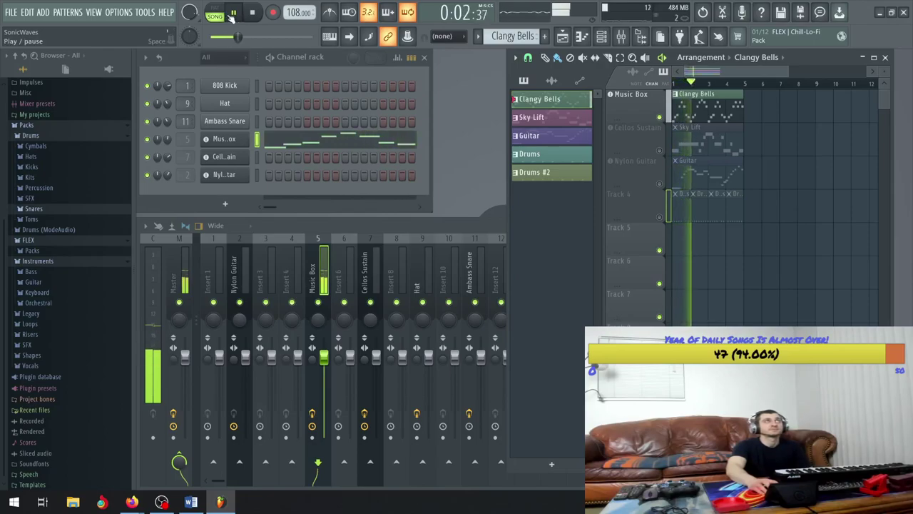
{"action": "left_click", "coordinate": [235, 13]}
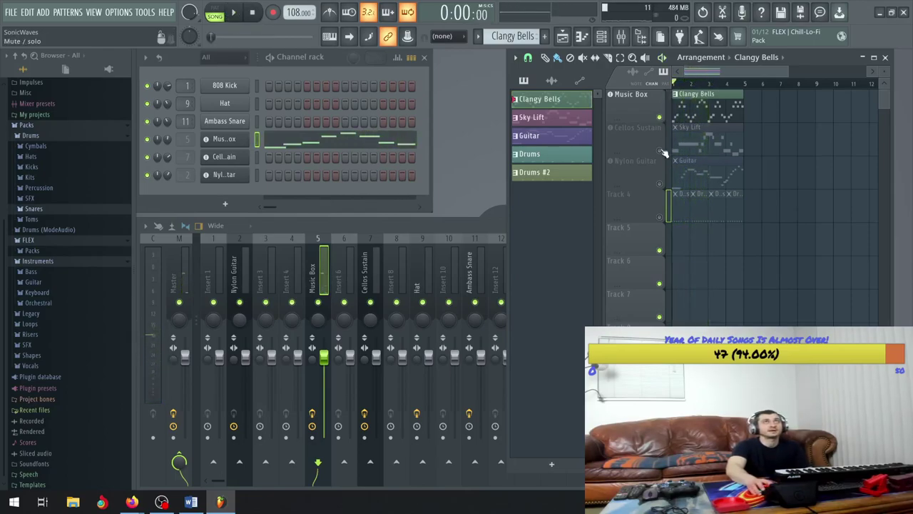
{"action": "left_click", "coordinate": [660, 151]}
{"action": "left_click", "coordinate": [565, 118]}
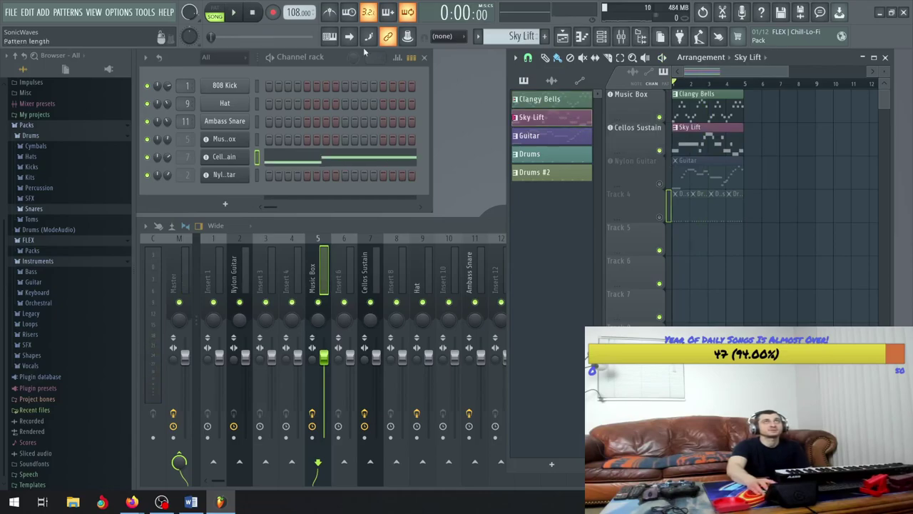
{"action": "left_click", "coordinate": [235, 13]}
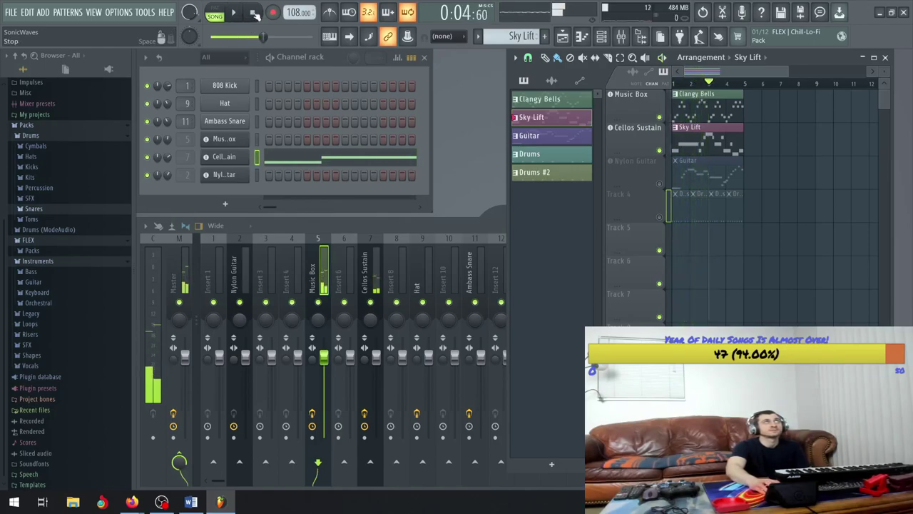
{"action": "key", "text": "space"}
- Audition with Nylon Guitar unmuted, then mute guitar and cello and replay from the start
{"action": "left_click", "coordinate": [659, 184]}
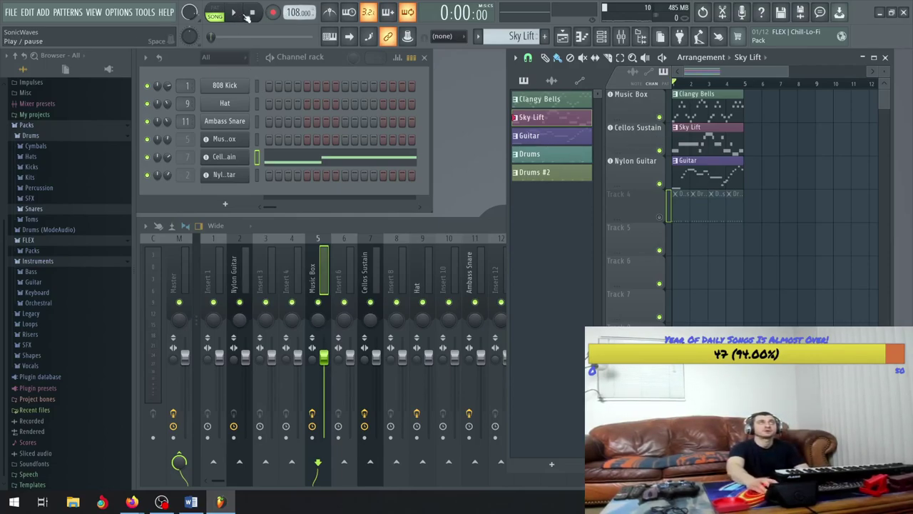
{"action": "left_click", "coordinate": [244, 17]}
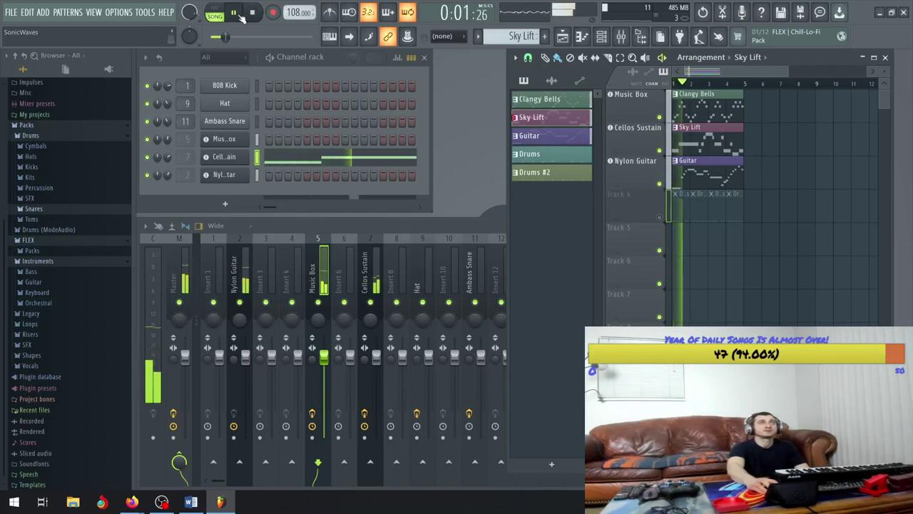
{"action": "left_click", "coordinate": [243, 17]}
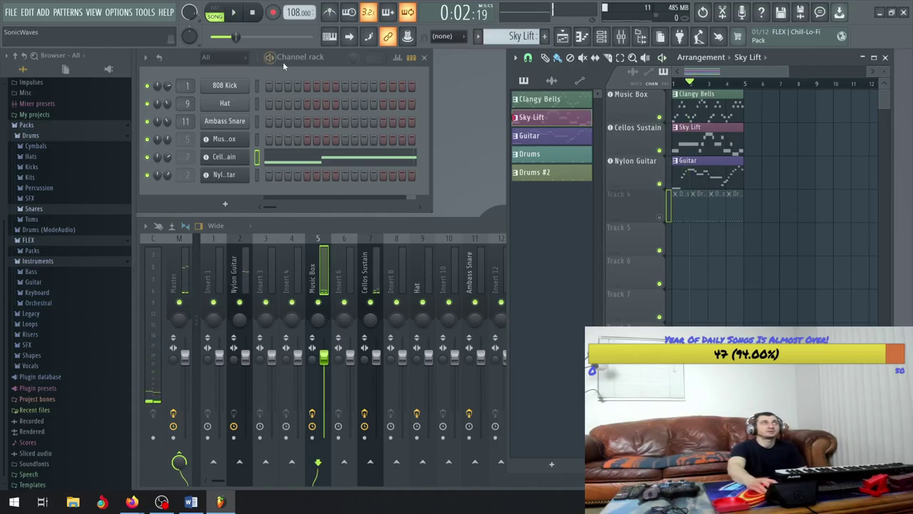
{"action": "left_click", "coordinate": [660, 184]}
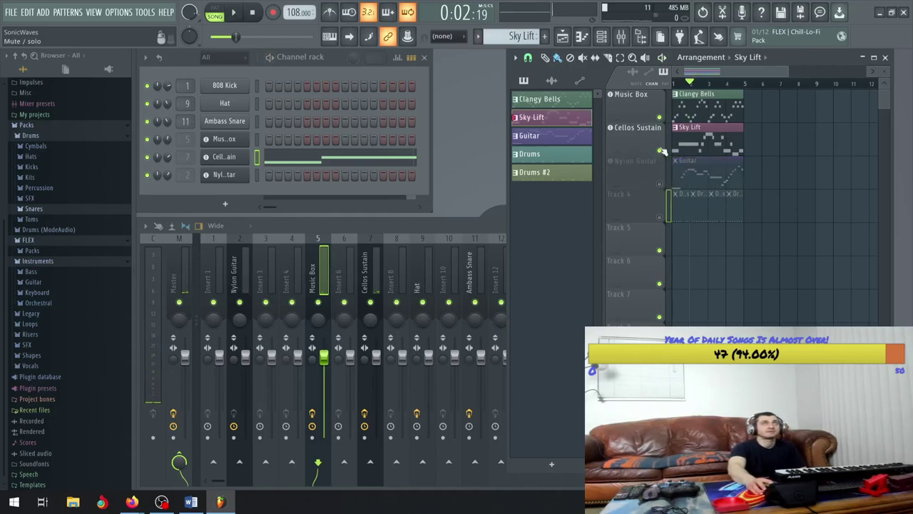
{"action": "left_click", "coordinate": [659, 151]}
{"action": "left_click", "coordinate": [251, 14]}
{"action": "left_click", "coordinate": [235, 15]}
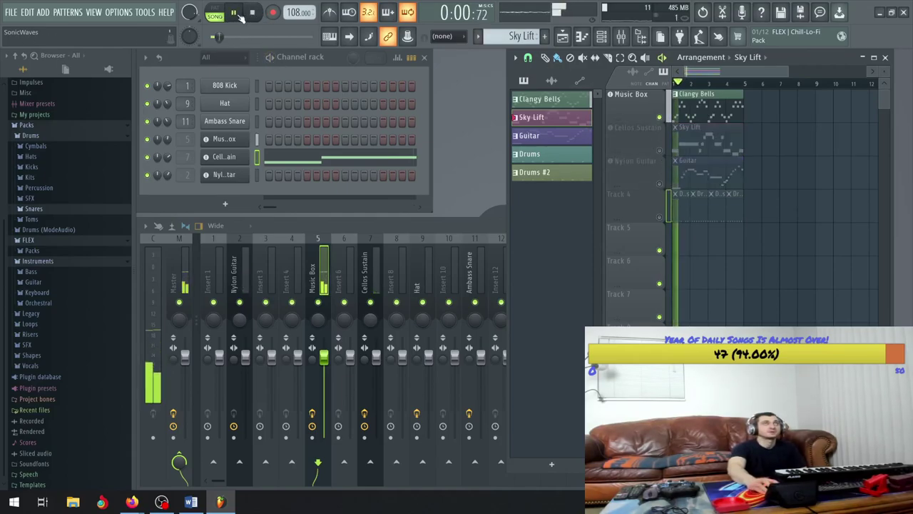
- Bring the cello, guitar and Track 4 drums back in one by one during playback, then stop
{"action": "left_click", "coordinate": [659, 151]}
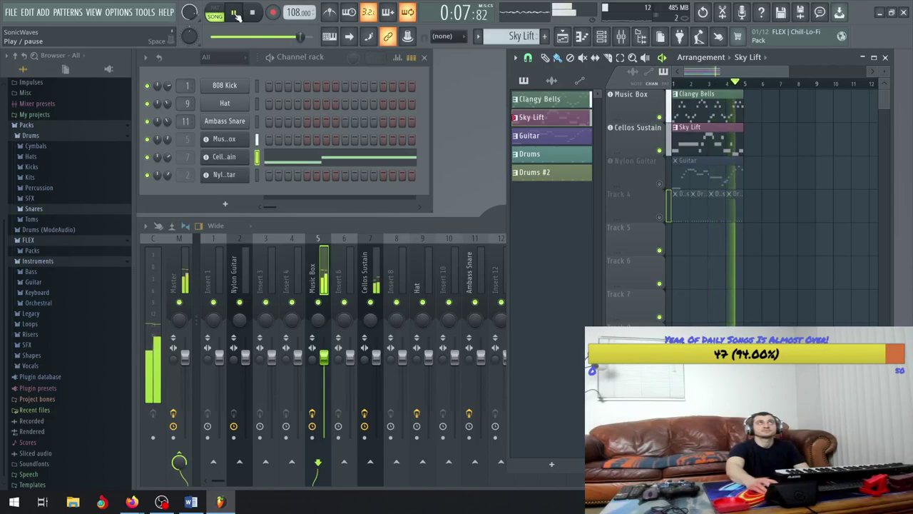
{"action": "left_click", "coordinate": [657, 185]}
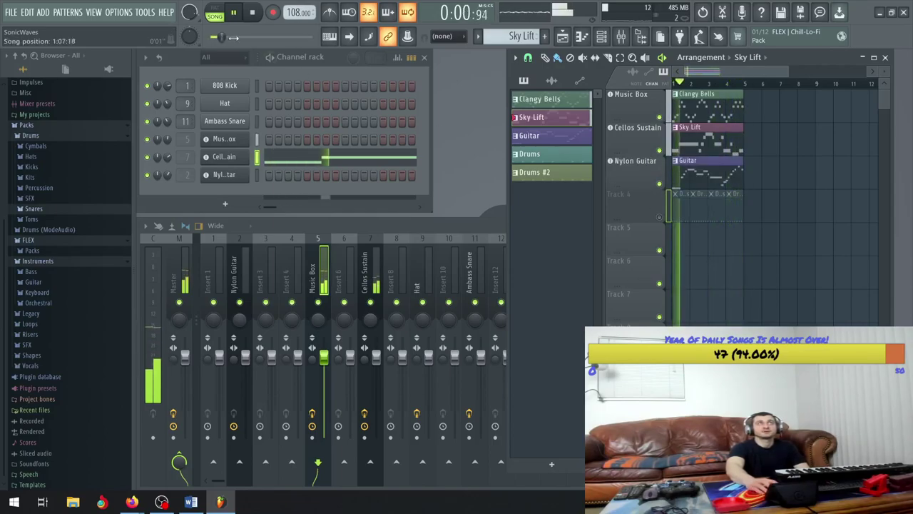
{"action": "left_click", "coordinate": [236, 14]}
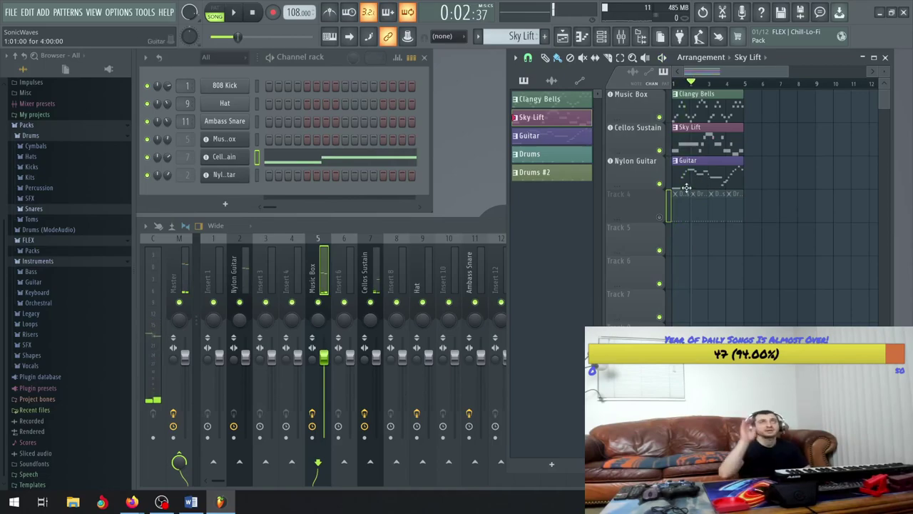
{"action": "left_click", "coordinate": [236, 14]}
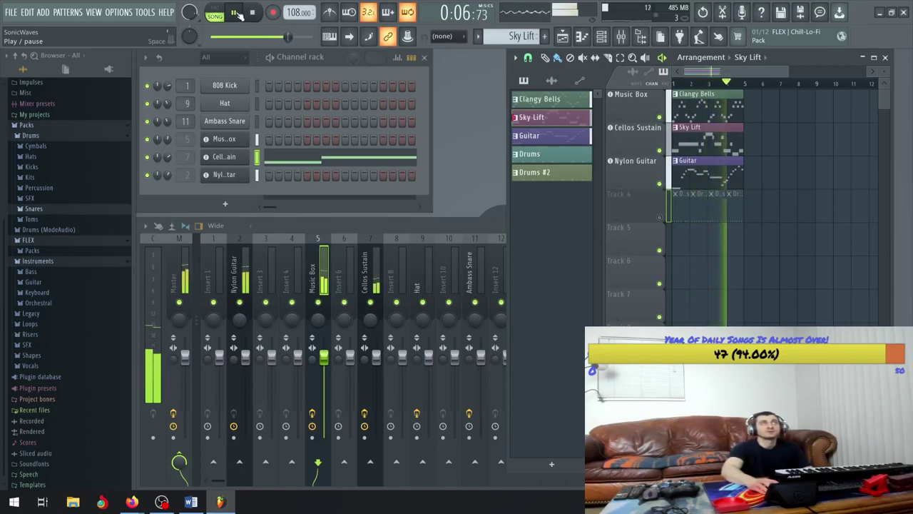
{"action": "left_click", "coordinate": [237, 13]}
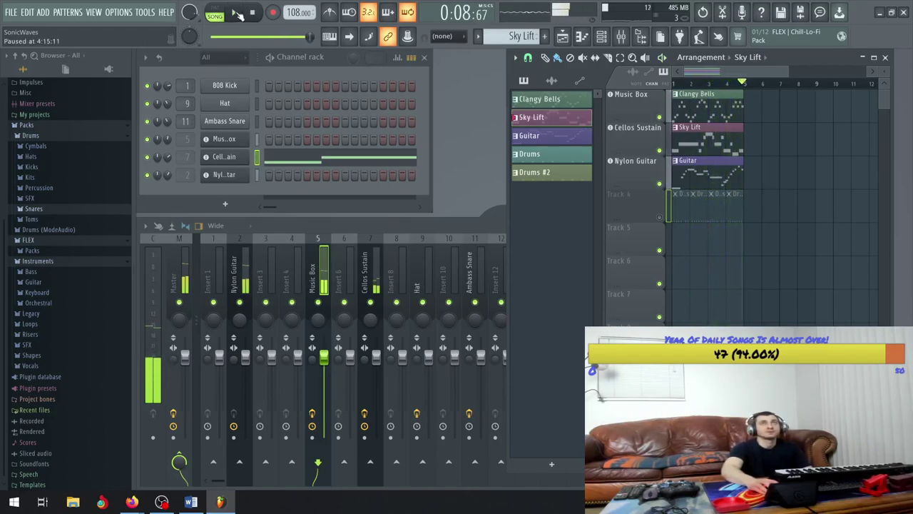
{"action": "left_click", "coordinate": [660, 218]}
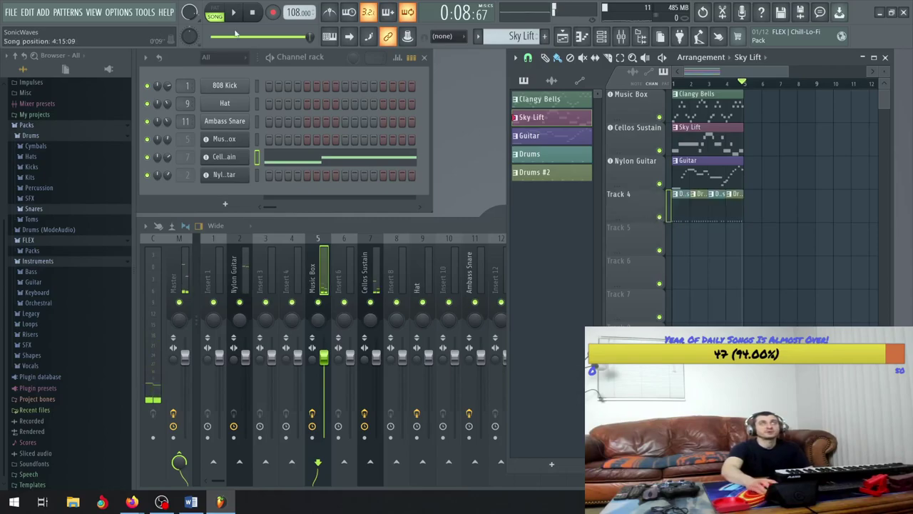
{"action": "left_click", "coordinate": [238, 13]}
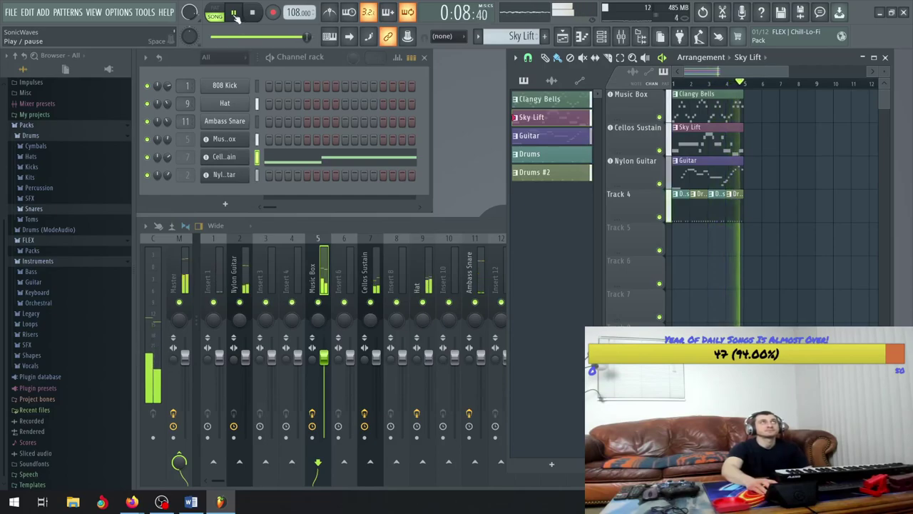
{"action": "left_click", "coordinate": [258, 15]}
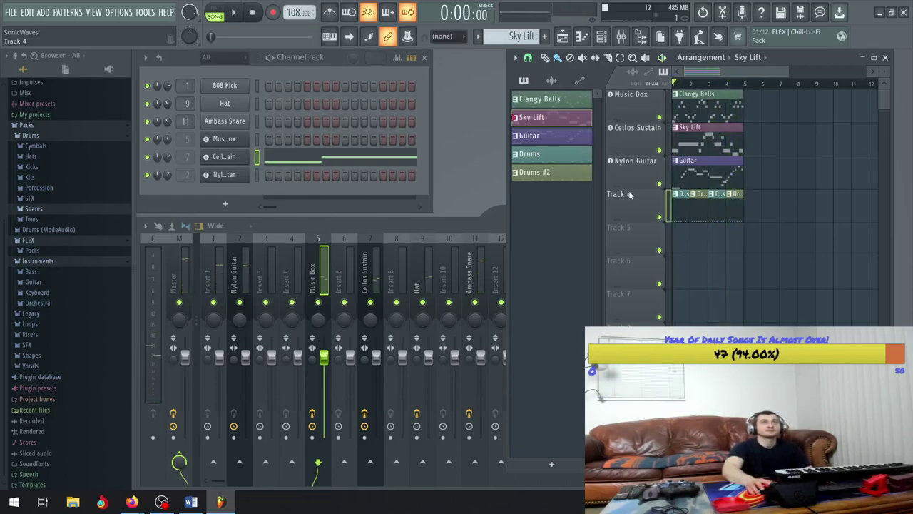
- Turn Track 5 into a FLEX instrument track
{"action": "right_click", "coordinate": [638, 241]}
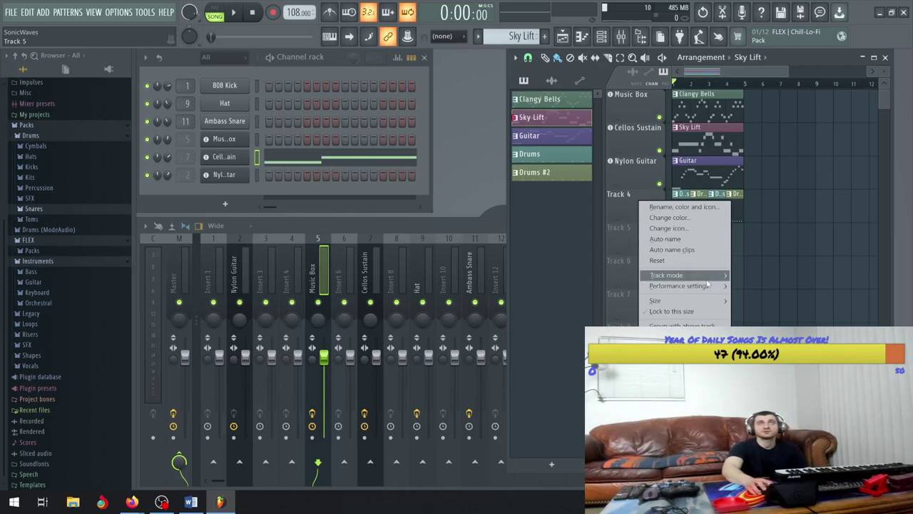
{"action": "mouse_move", "coordinate": [703, 277]}
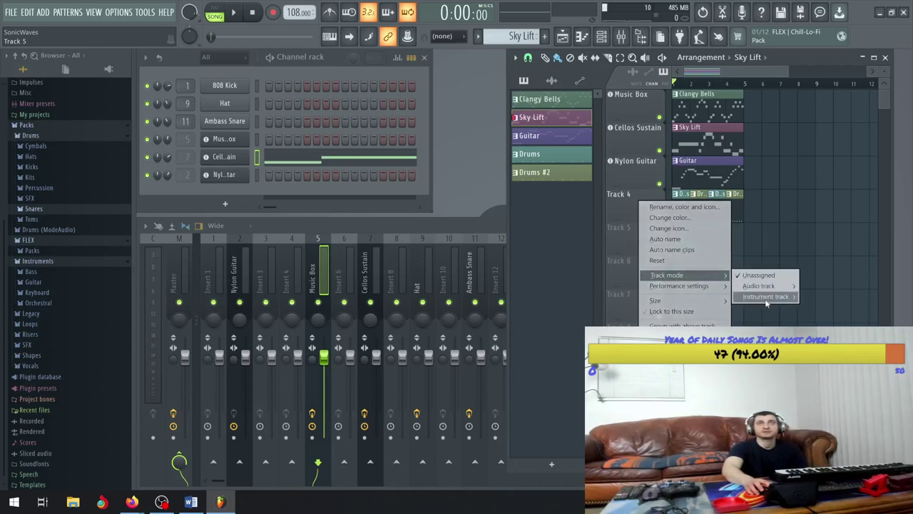
{"action": "mouse_move", "coordinate": [757, 298]}
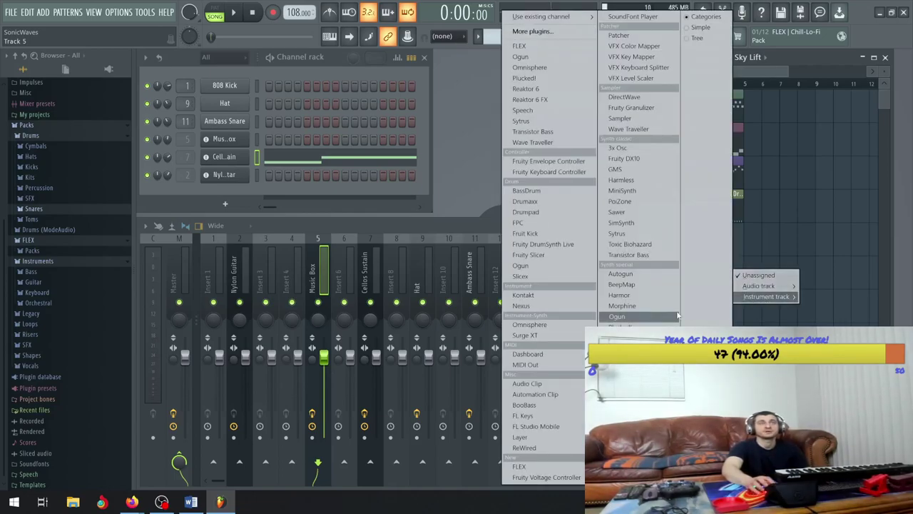
{"action": "left_click", "coordinate": [544, 465]}
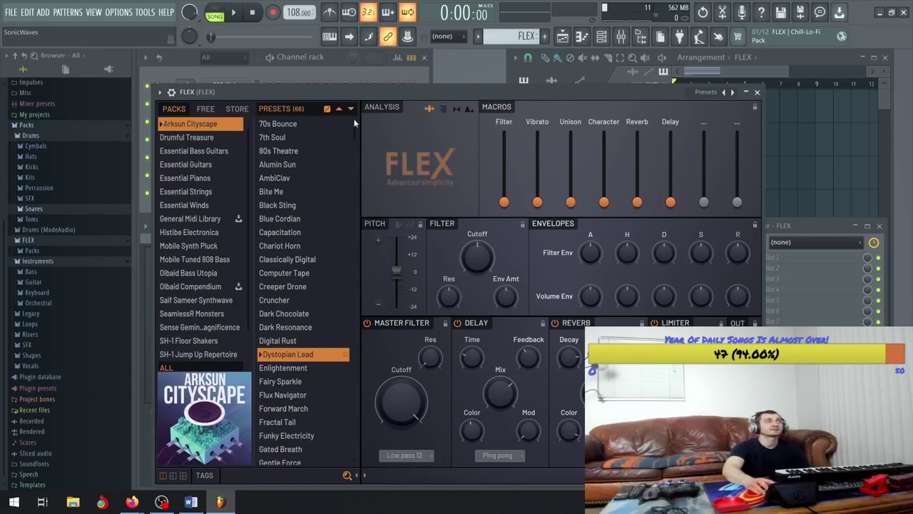
- Choose the Essential Pianos Yamaha C7 lite preset and start recording a piano part
{"action": "scroll", "coordinate": [207, 242], "scroll_direction": "down", "scroll_amount": 2}
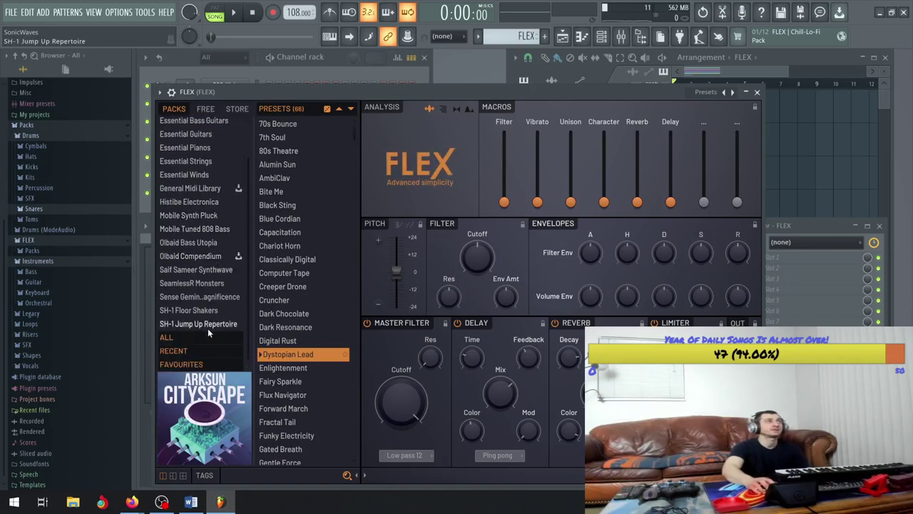
{"action": "scroll", "coordinate": [197, 271], "scroll_direction": "up", "scroll_amount": 3}
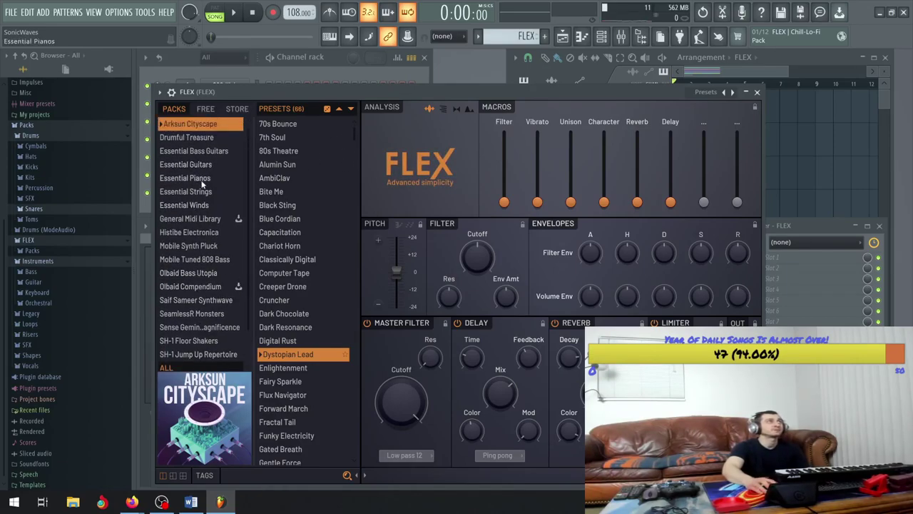
{"action": "left_click", "coordinate": [193, 178]}
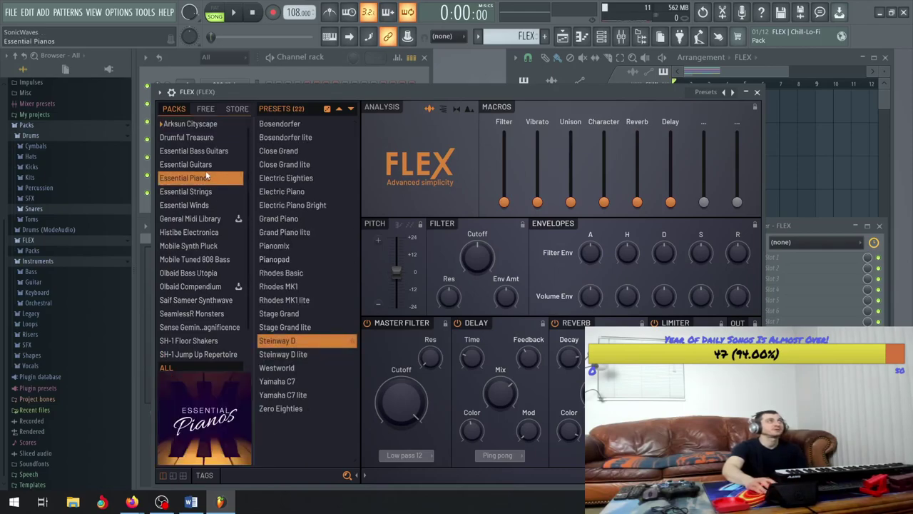
{"action": "left_click_drag", "start_coordinate": [572, 94], "coordinate": [544, 195]}
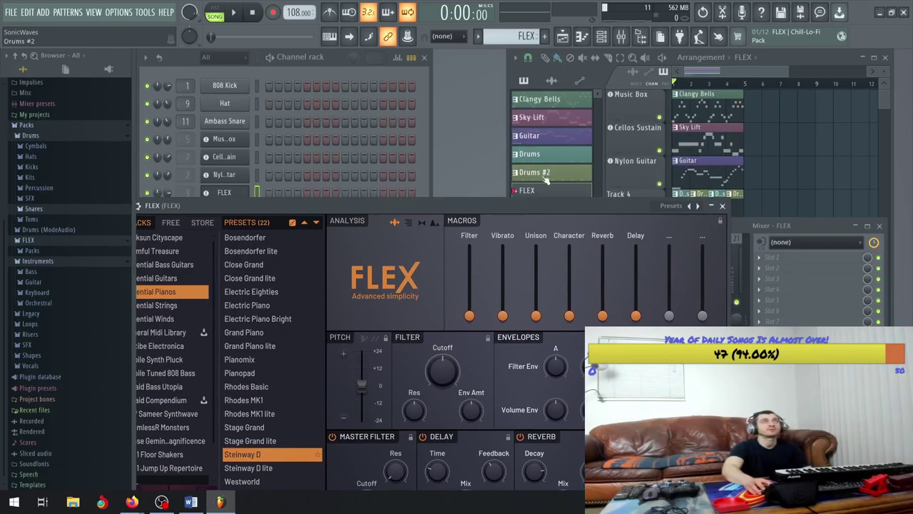
{"action": "left_click_drag", "start_coordinate": [406, 204], "coordinate": [424, 58]}
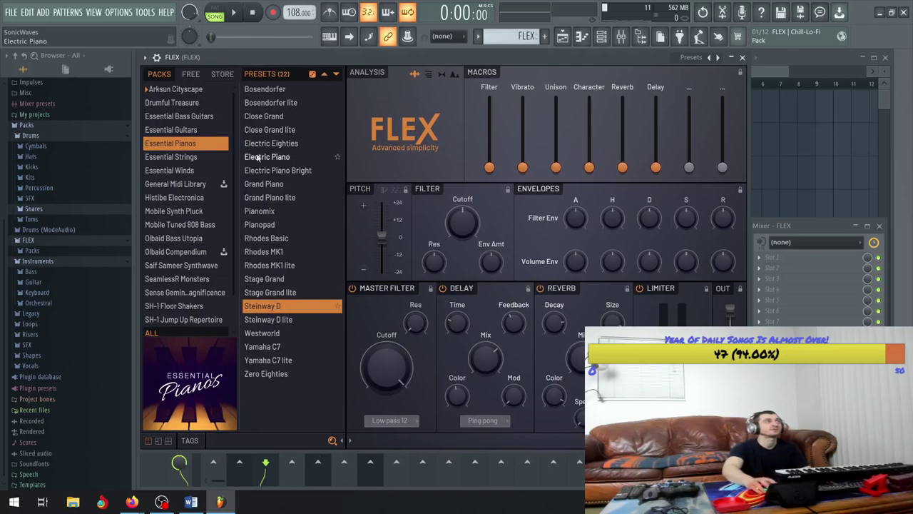
{"action": "left_click", "coordinate": [234, 13]}
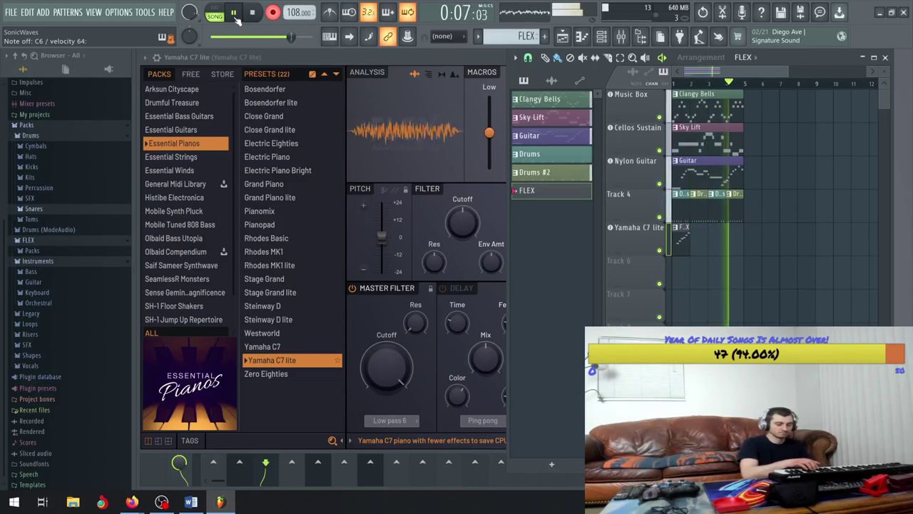
- Stop recording the Checkmate piano part and drag the Sky Lift, Guitar, Drums and Checkmate clips about three bars later
{"action": "left_click", "coordinate": [251, 13]}
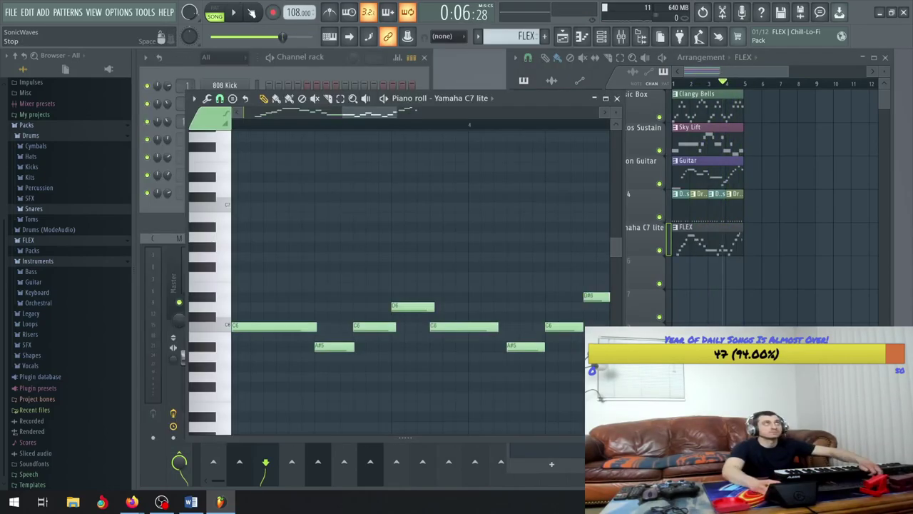
{"action": "scroll", "coordinate": [436, 332], "scroll_direction": "down", "scroll_amount": 3}
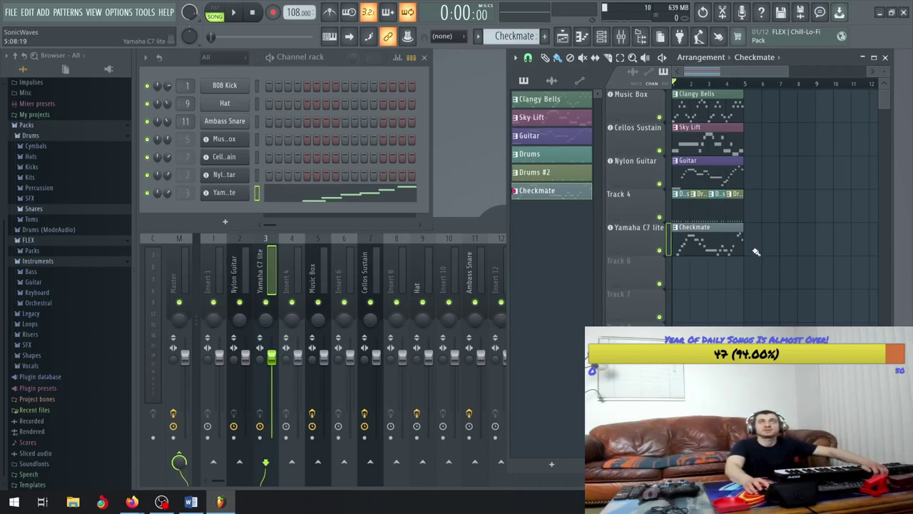
{"action": "left_click_drag", "start_coordinate": [759, 251], "coordinate": [754, 148]}
- Make Sky Lift the current pattern and play back the rearranged clips
{"action": "left_click", "coordinate": [754, 149]}
{"action": "scroll", "coordinate": [749, 147], "scroll_direction": "up", "scroll_amount": 4}
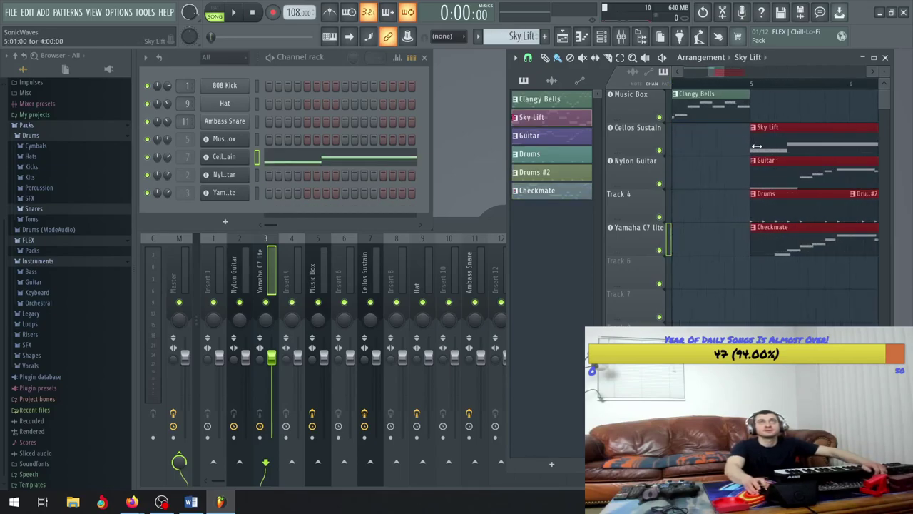
{"action": "scroll", "coordinate": [749, 148], "scroll_direction": "down", "scroll_amount": 3}
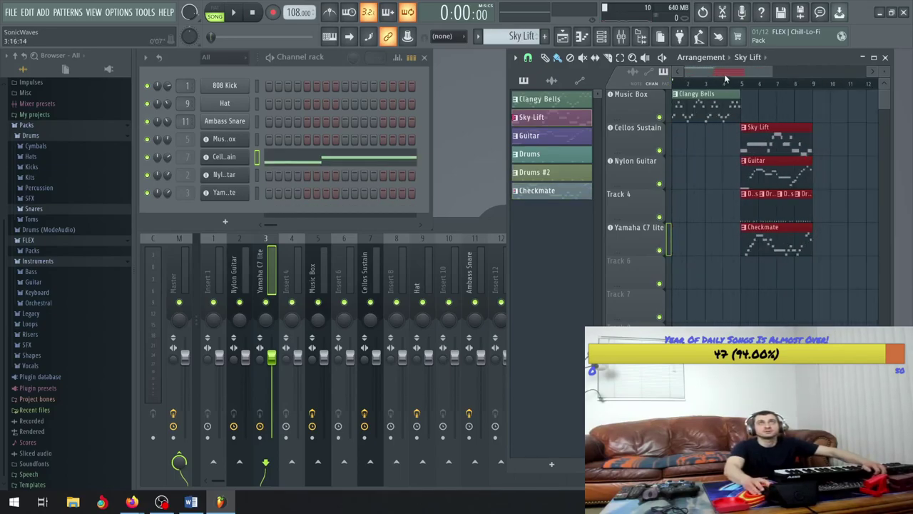
{"action": "left_click", "coordinate": [242, 13]}
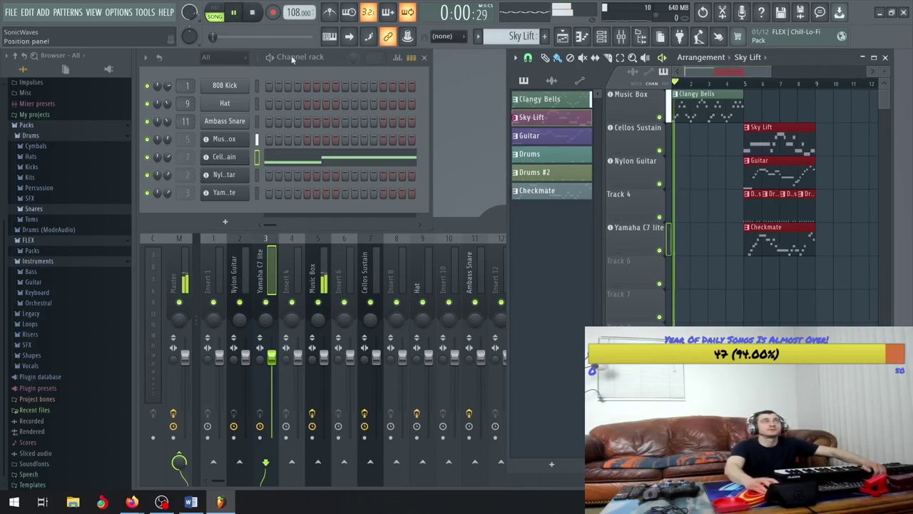
{"action": "left_click", "coordinate": [729, 163]}
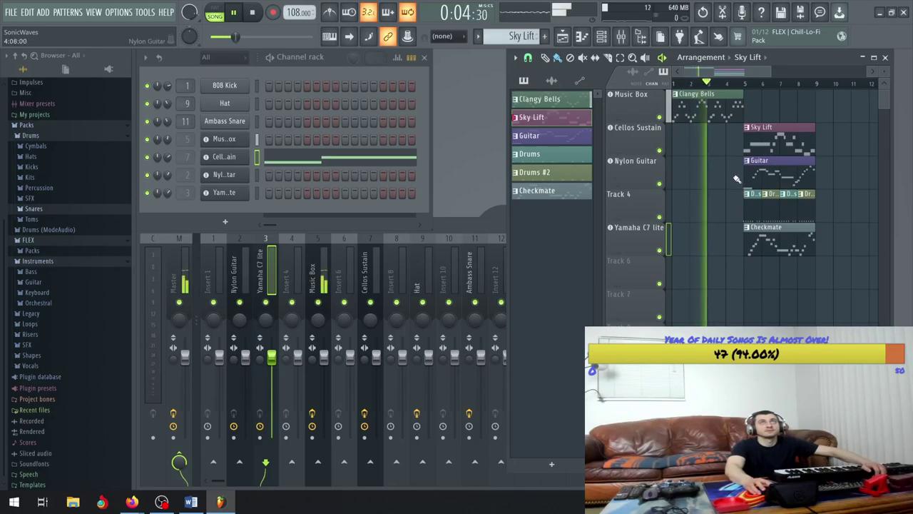
- Push the Guitar, drum and Checkmate clips further right, then stop playback
{"action": "left_click_drag", "start_coordinate": [738, 153], "coordinate": [819, 258]}
{"action": "left_click_drag", "start_coordinate": [772, 174], "coordinate": [839, 174]}
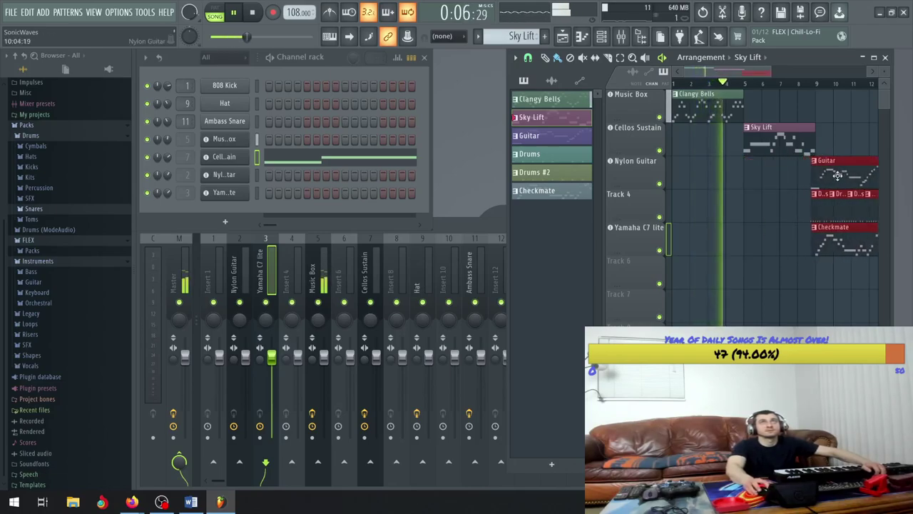
{"action": "scroll", "coordinate": [822, 179], "scroll_direction": "up", "scroll_amount": 3}
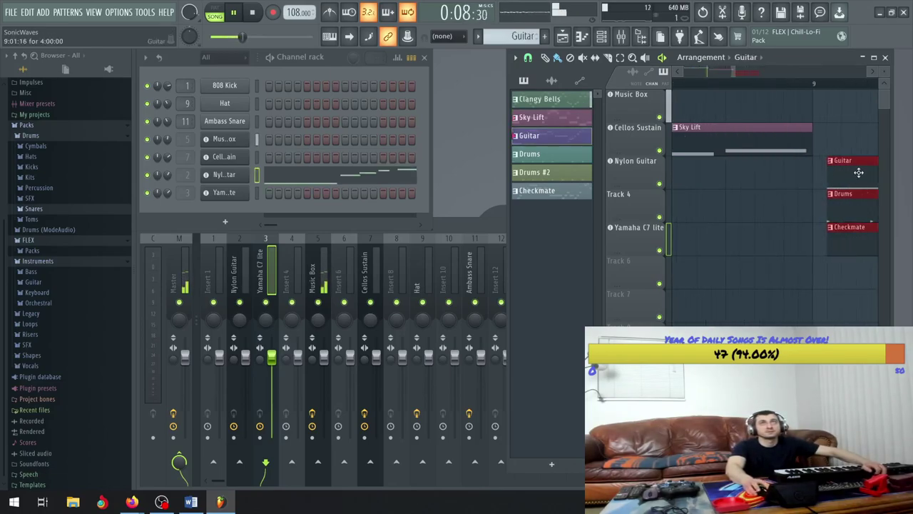
{"action": "scroll", "coordinate": [831, 175], "scroll_direction": "down", "scroll_amount": 4}
{"action": "key", "text": "space"}
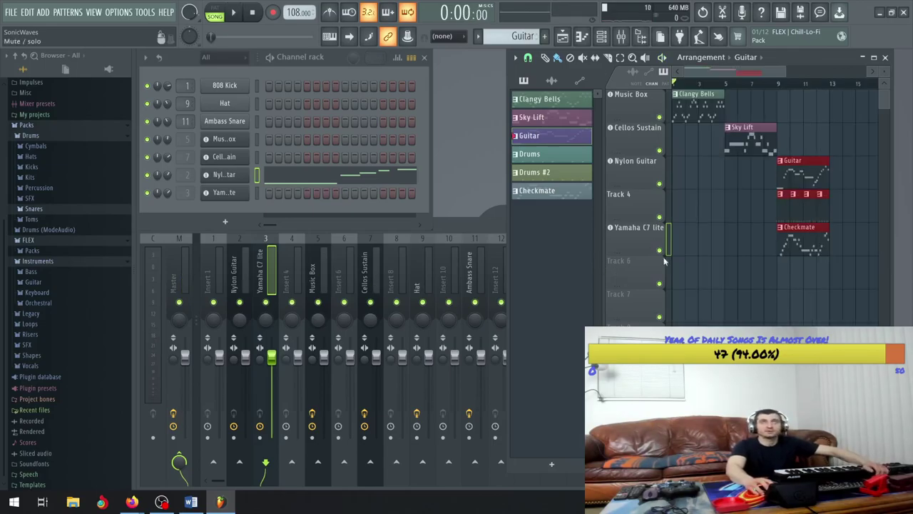
{"action": "left_click", "coordinate": [726, 198]}
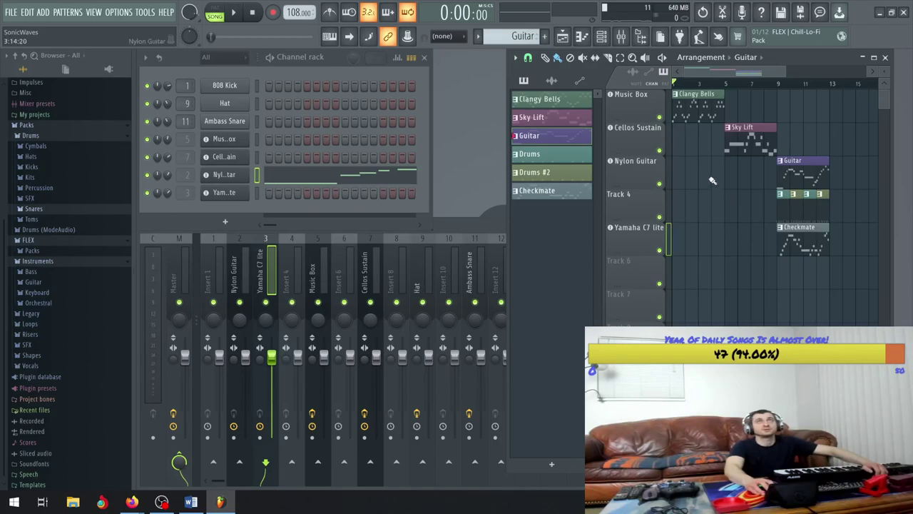
- Add a second Clangy Bells clip right after the first one
{"action": "scroll", "coordinate": [724, 141], "scroll_direction": "up", "scroll_amount": 3}
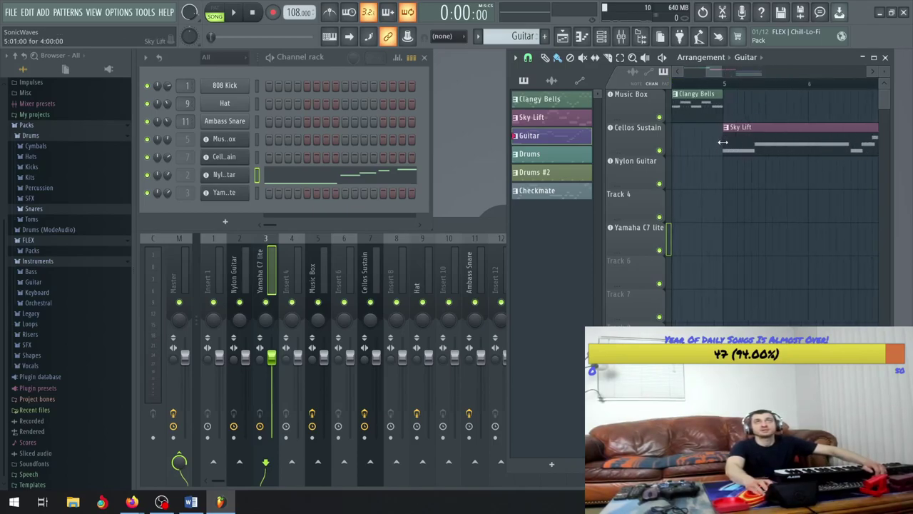
{"action": "scroll", "coordinate": [721, 150], "scroll_direction": "down", "scroll_amount": 1}
{"action": "scroll", "coordinate": [720, 153], "scroll_direction": "down", "scroll_amount": 1}
{"action": "left_click_drag", "start_coordinate": [695, 106], "coordinate": [742, 107]}
{"action": "scroll", "coordinate": [719, 116], "scroll_direction": "up", "scroll_amount": 3}
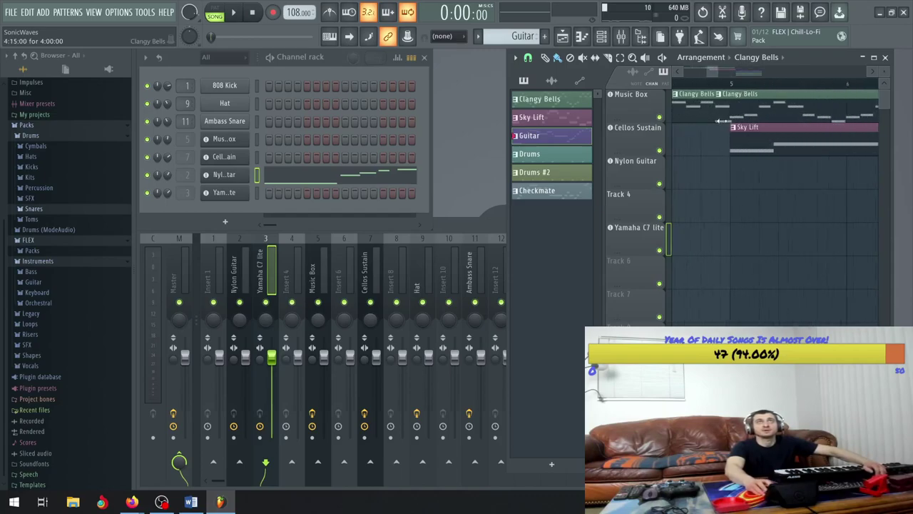
{"action": "left_click", "coordinate": [769, 109]}
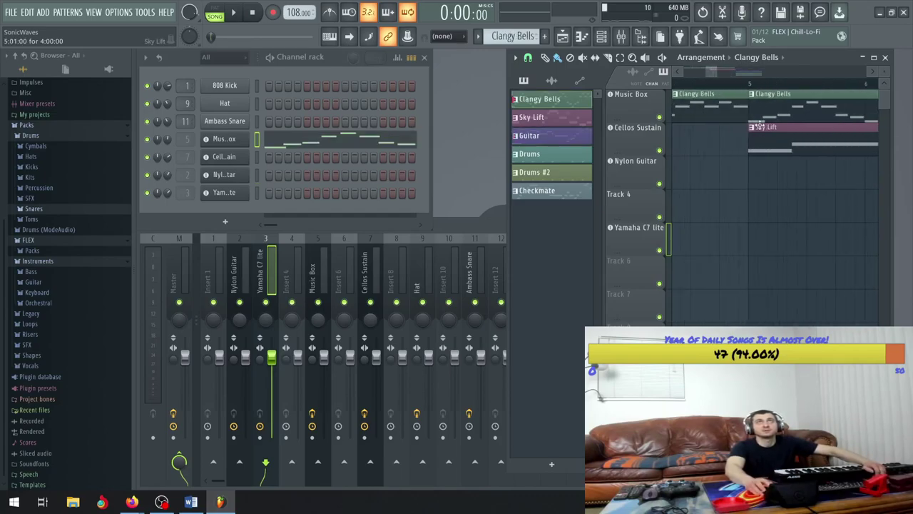
- Copy the Clangy Bells and Sky Lift clips to bar 9, duplicate them and nudge them slightly later
{"action": "scroll", "coordinate": [767, 136], "scroll_direction": "down", "scroll_amount": 5}
{"action": "left_click_drag", "start_coordinate": [777, 126], "coordinate": [703, 150]}
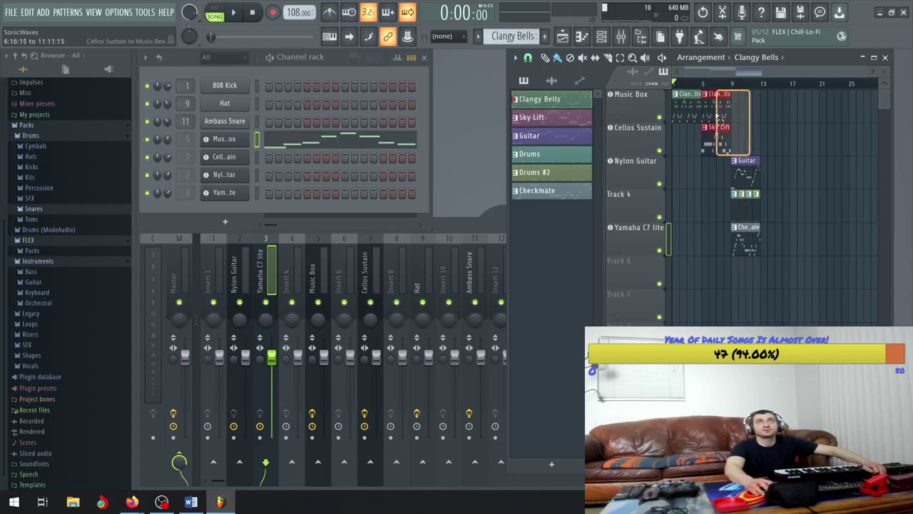
{"action": "key", "text": "ctrl+b"}
{"action": "scroll", "coordinate": [733, 114], "scroll_direction": "up", "scroll_amount": 5}
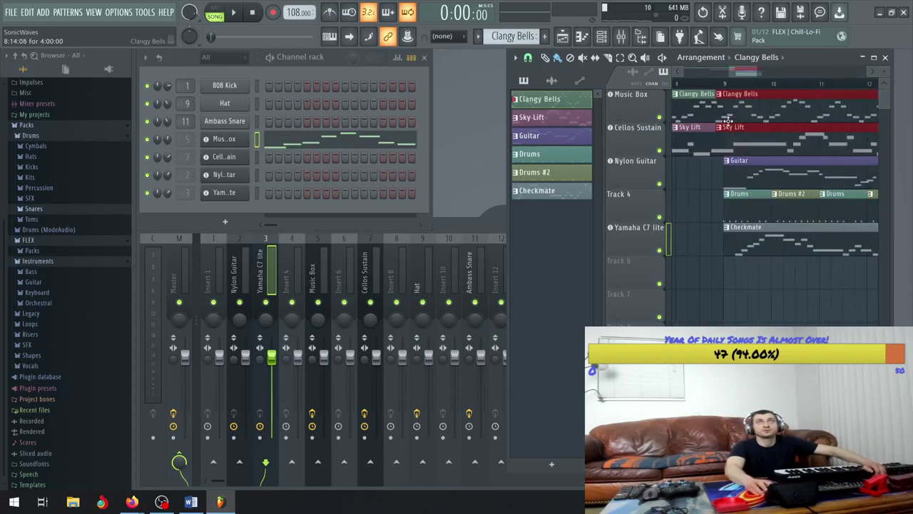
{"action": "left_click_drag", "start_coordinate": [722, 106], "coordinate": [737, 107]}
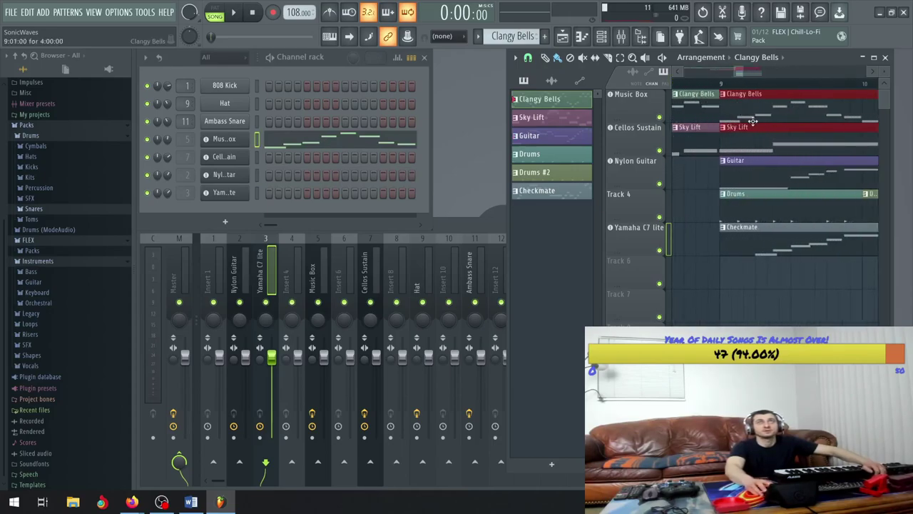
{"action": "scroll", "coordinate": [747, 142], "scroll_direction": "down", "scroll_amount": 5}
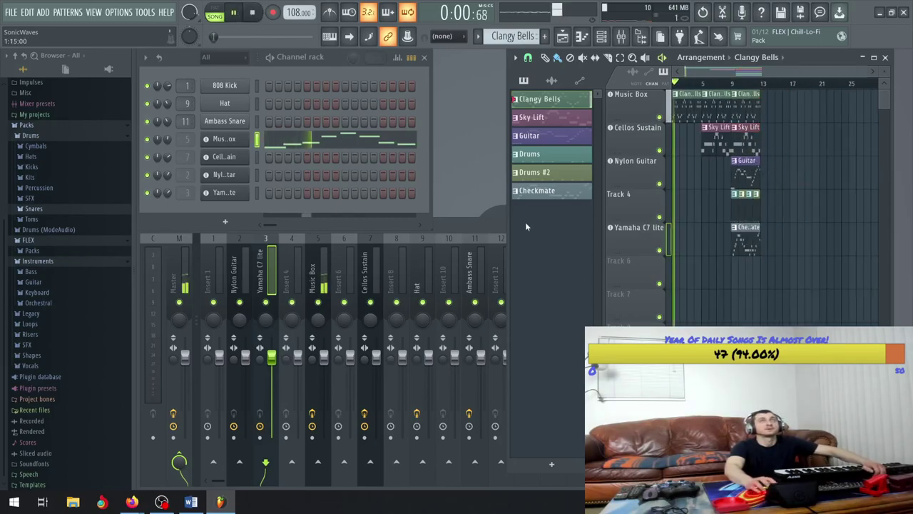
{"action": "left_click_drag", "start_coordinate": [719, 256], "coordinate": [812, 198]}
- Duplicate the bar 9–13 bells, cello and guitar clips into bars 13–17 with Ctrl+B
{"action": "scroll", "coordinate": [742, 209], "scroll_direction": "up", "scroll_amount": 4}
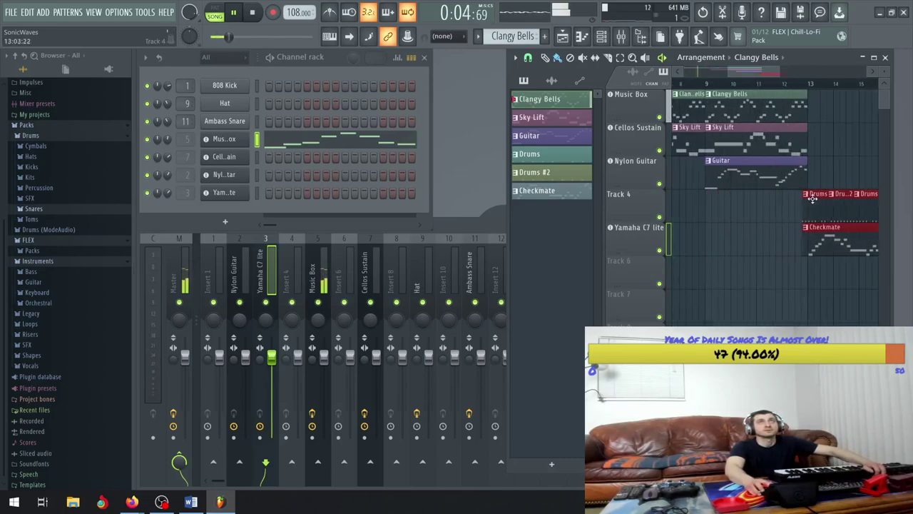
{"action": "scroll", "coordinate": [809, 200], "scroll_direction": "up", "scroll_amount": 6}
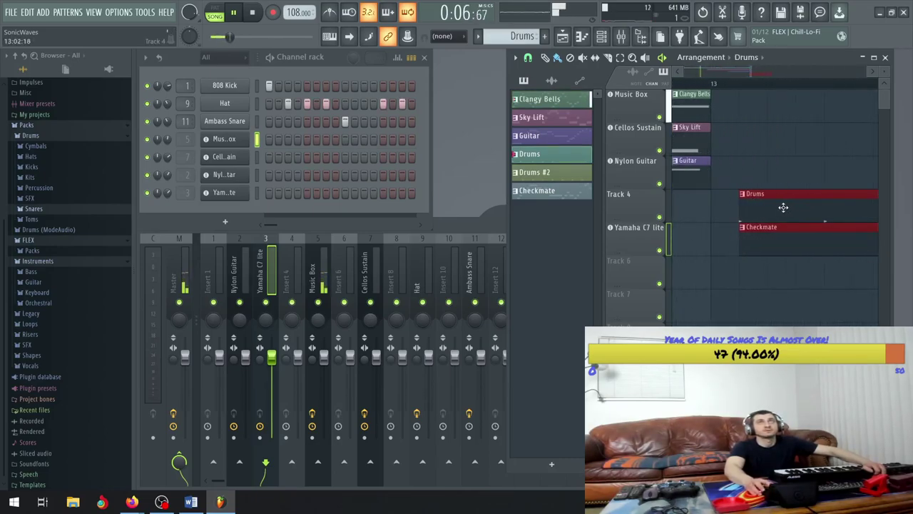
{"action": "scroll", "coordinate": [752, 207], "scroll_direction": "down", "scroll_amount": 6}
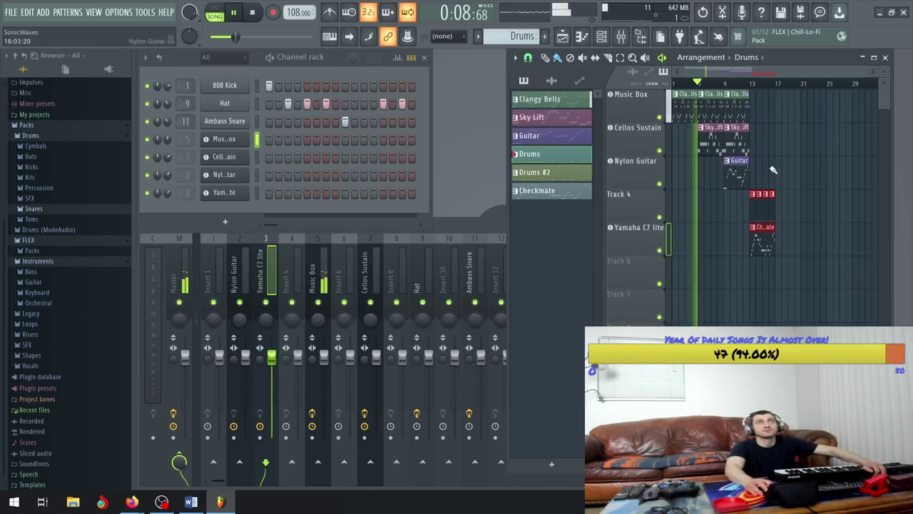
{"action": "left_click_drag", "start_coordinate": [771, 171], "coordinate": [733, 97]}
{"action": "key", "text": "ctrl+b"}
- Pick the Clangy Bells and Checkmate patterns from their clips and restart playback from the song start
{"action": "scroll", "coordinate": [761, 112], "scroll_direction": "up", "scroll_amount": 8}
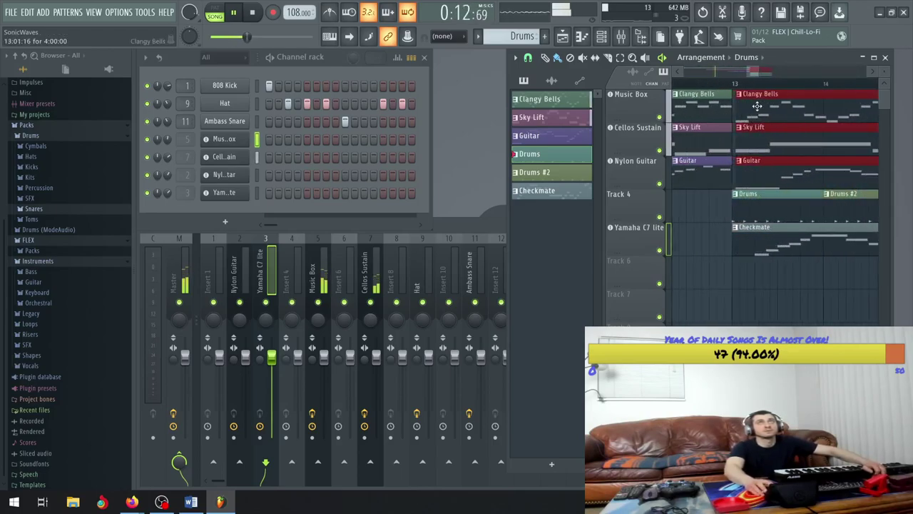
{"action": "left_click", "coordinate": [755, 106]}
{"action": "scroll", "coordinate": [754, 110], "scroll_direction": "down", "scroll_amount": 8}
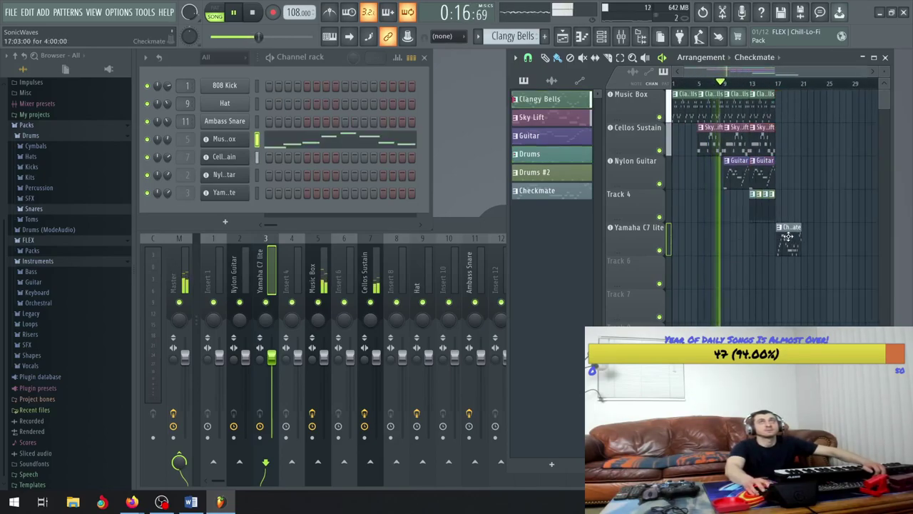
{"action": "left_click", "coordinate": [788, 237]}
{"action": "scroll", "coordinate": [785, 237], "scroll_direction": "up", "scroll_amount": 6}
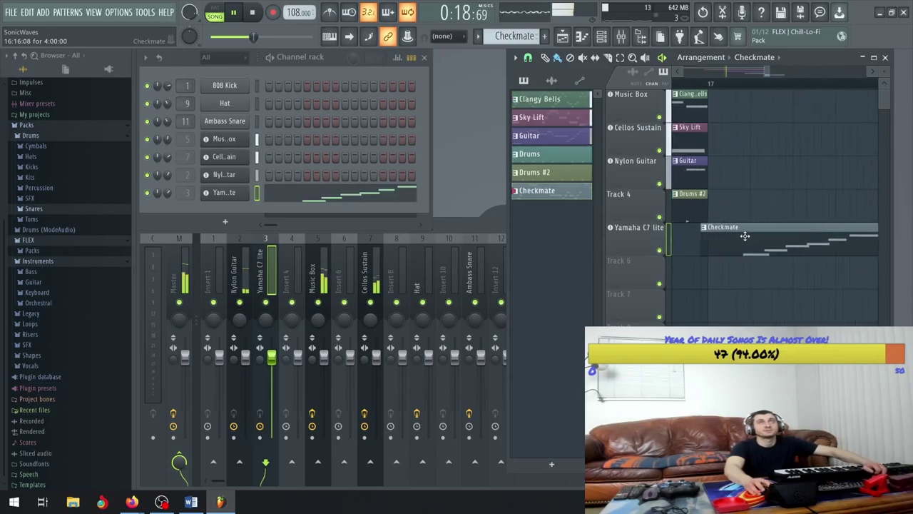
{"action": "scroll", "coordinate": [752, 236], "scroll_direction": "down", "scroll_amount": 3}
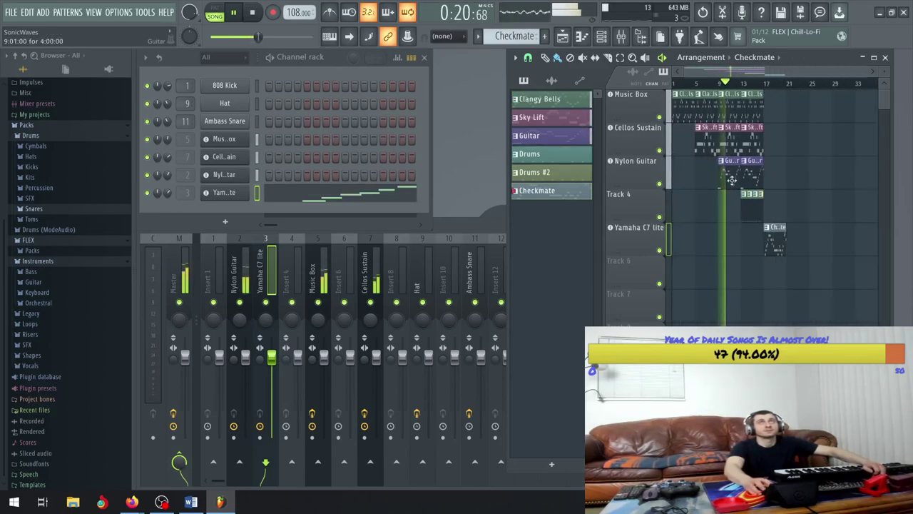
{"action": "key", "text": "space"}
{"action": "key", "text": "space"}
{"action": "left_click", "coordinate": [474, 219]}
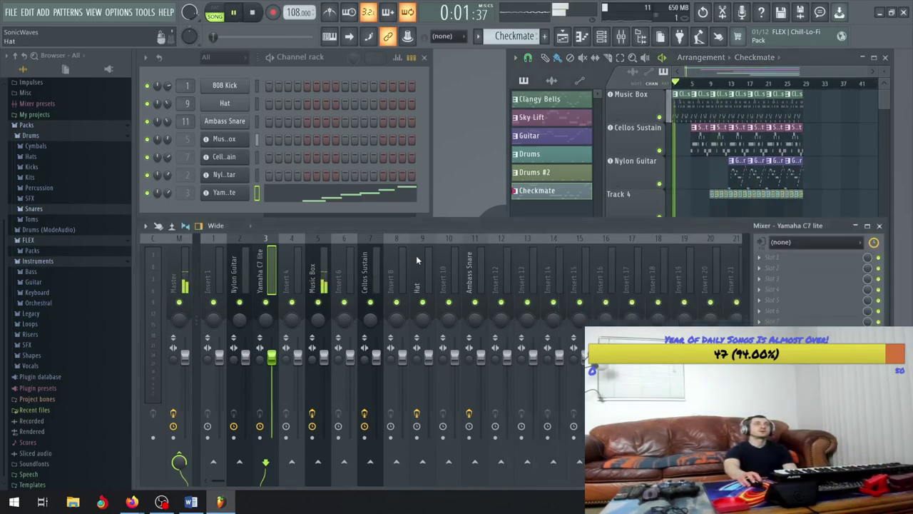
- Delete the last Checkmate and drum clips at the arrangement's end, then stop playback
{"action": "left_click", "coordinate": [814, 57]}
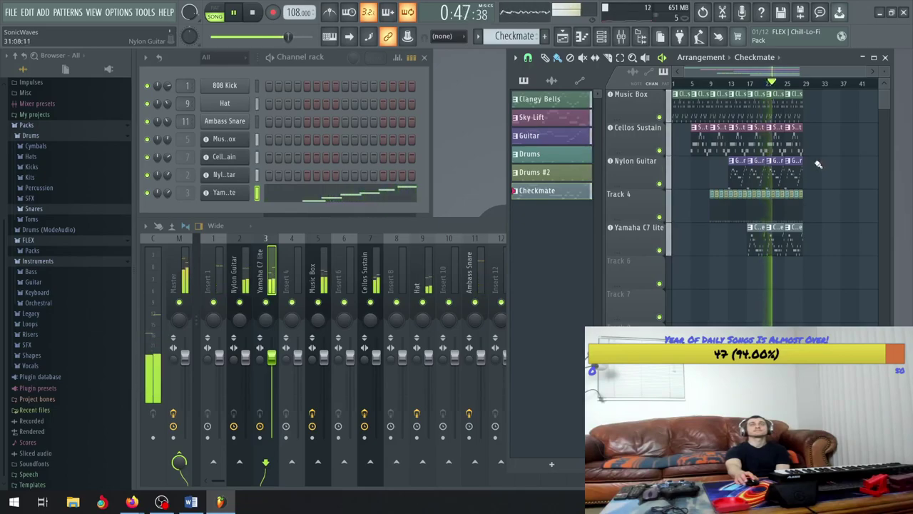
{"action": "right_click", "coordinate": [795, 247]}
{"action": "right_click", "coordinate": [793, 192]}
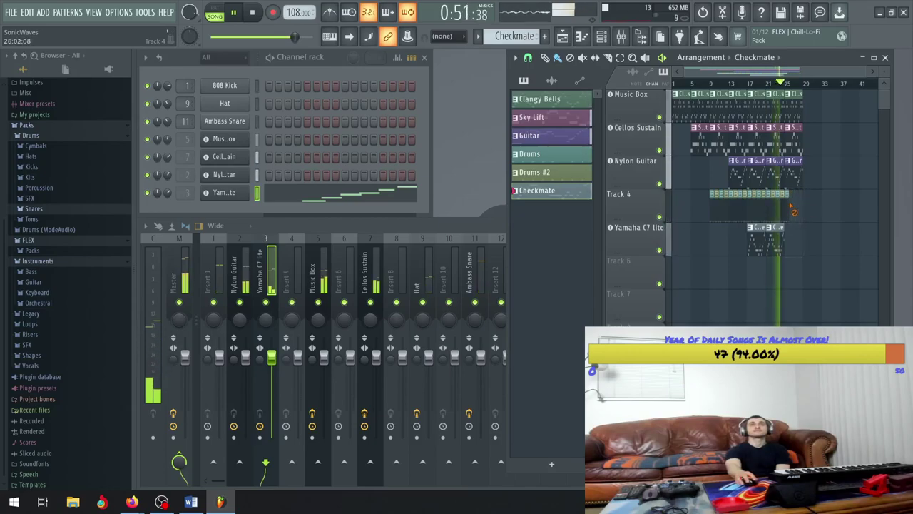
{"action": "key", "text": "space"}
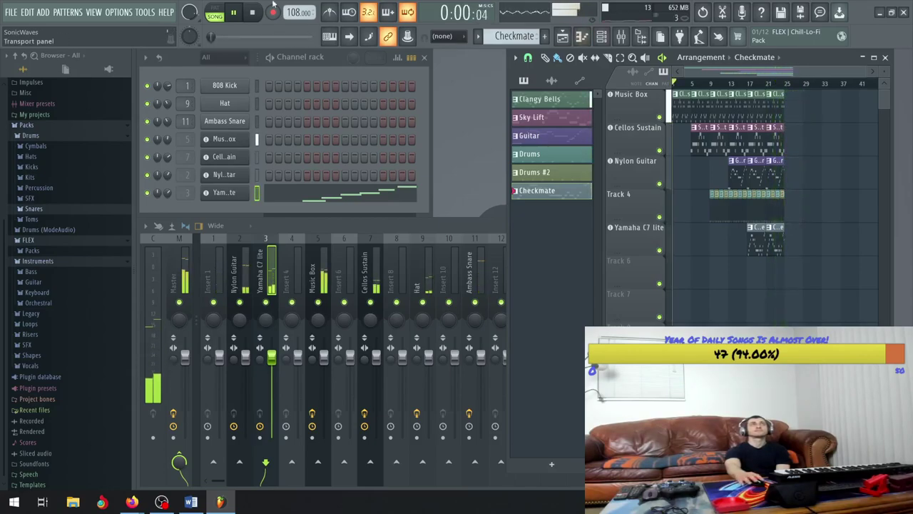
- Stop playback, bring the mixer in front of the Playlist, and open the master fader's automation menu
{"action": "left_click", "coordinate": [236, 12]}
{"action": "key", "text": "space"}
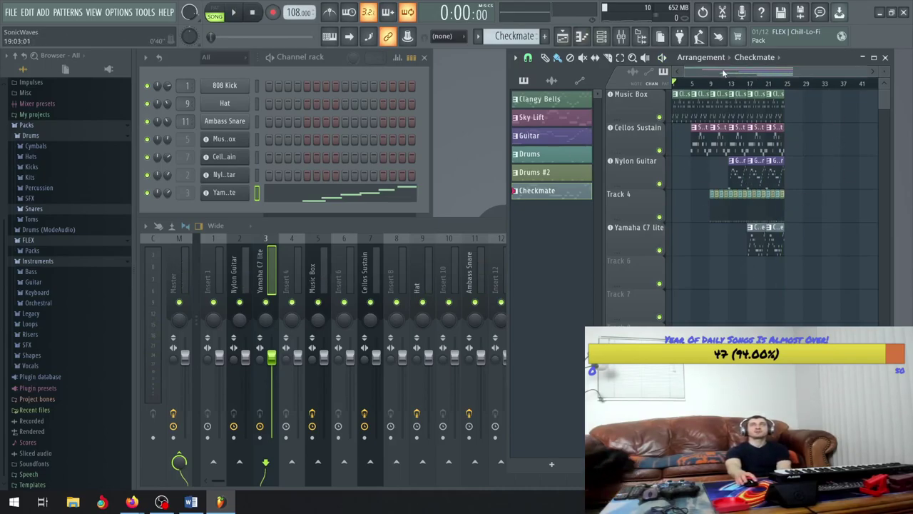
{"action": "left_click", "coordinate": [449, 227]}
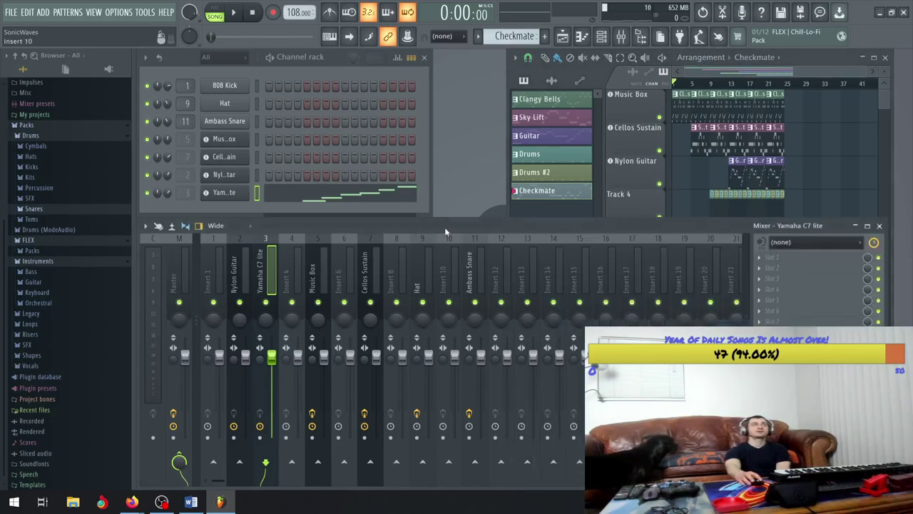
{"action": "left_click", "coordinate": [824, 64]}
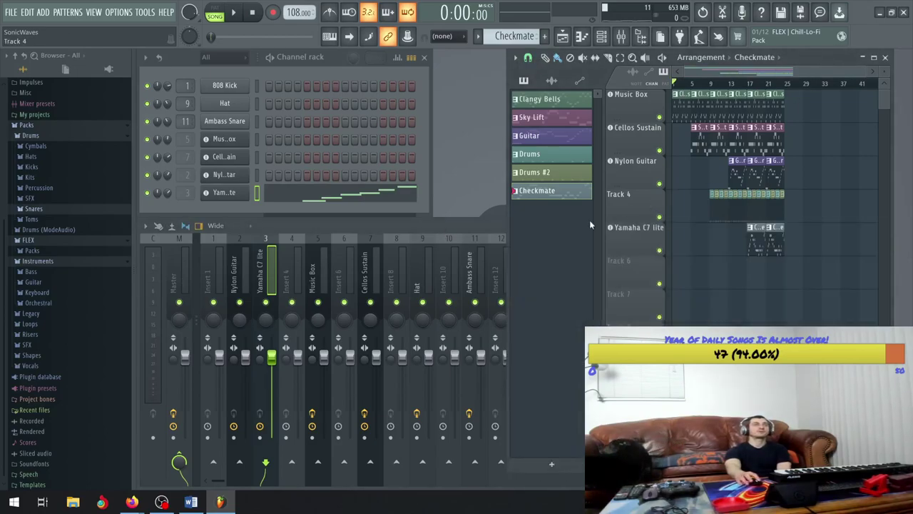
{"action": "left_click", "coordinate": [468, 229]}
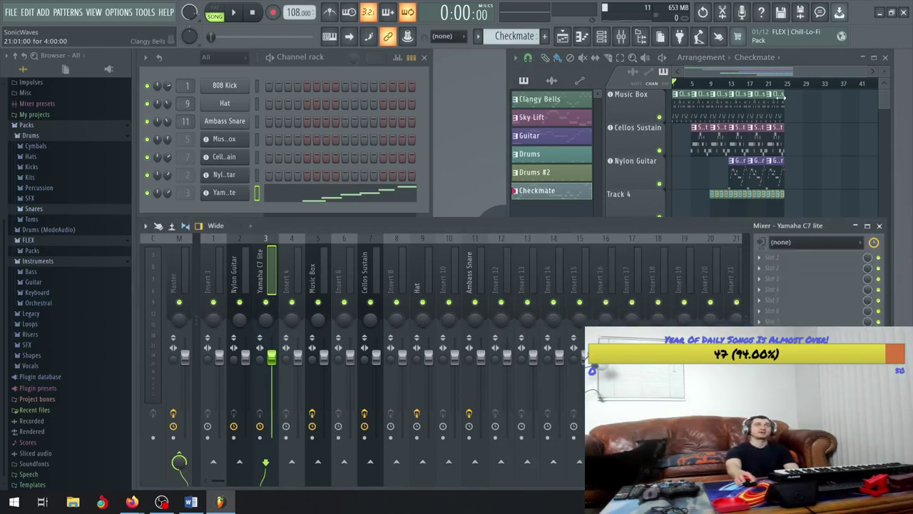
{"action": "left_click", "coordinate": [822, 54]}
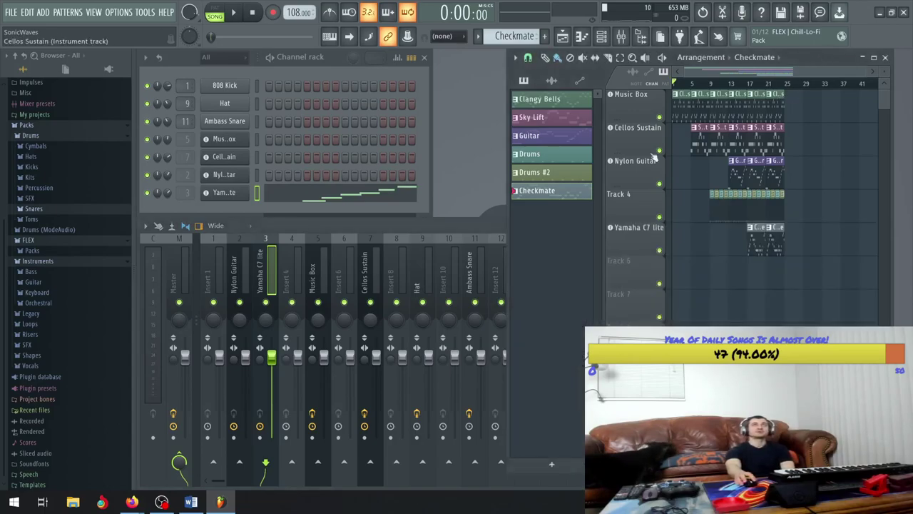
{"action": "left_click", "coordinate": [308, 228]}
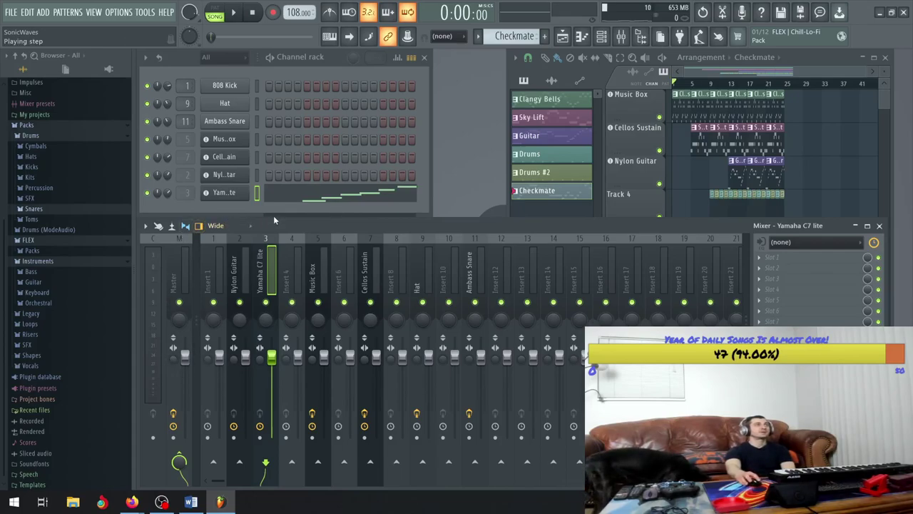
{"action": "right_click", "coordinate": [187, 359]}
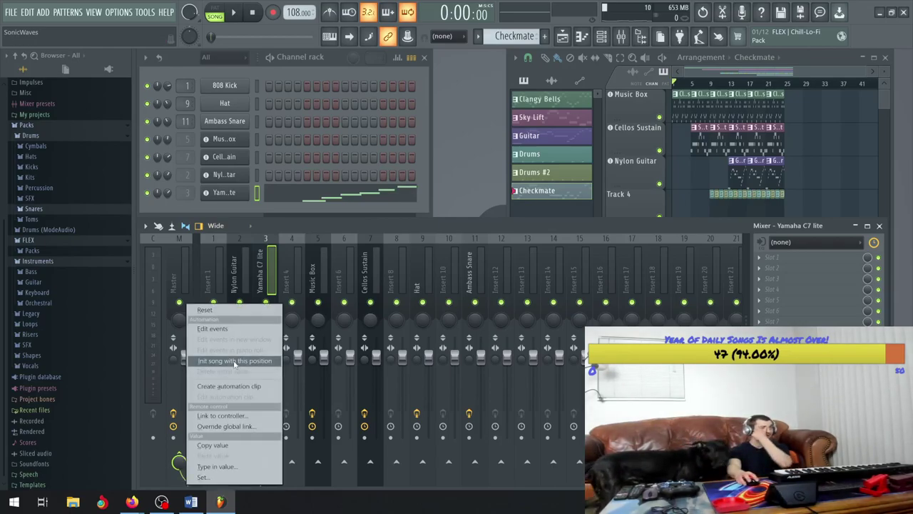
- Create a Master - Volume automation clip and view it in the Playlist
{"action": "left_click", "coordinate": [229, 385]}
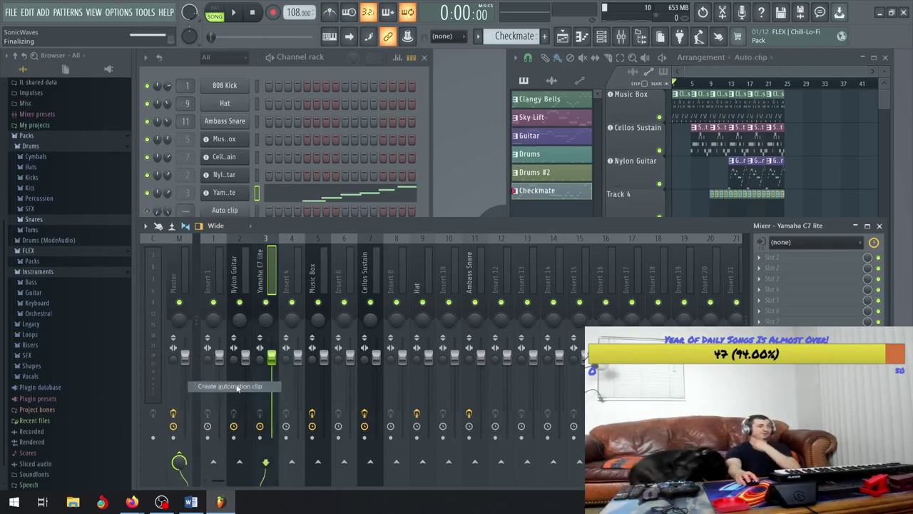
{"action": "left_click", "coordinate": [812, 55]}
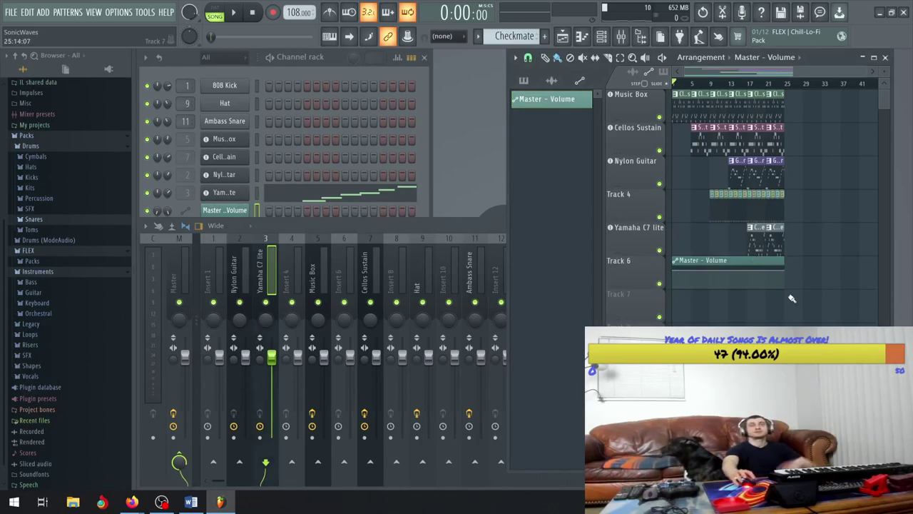
{"action": "scroll", "coordinate": [769, 271], "scroll_direction": "up", "scroll_amount": 5}
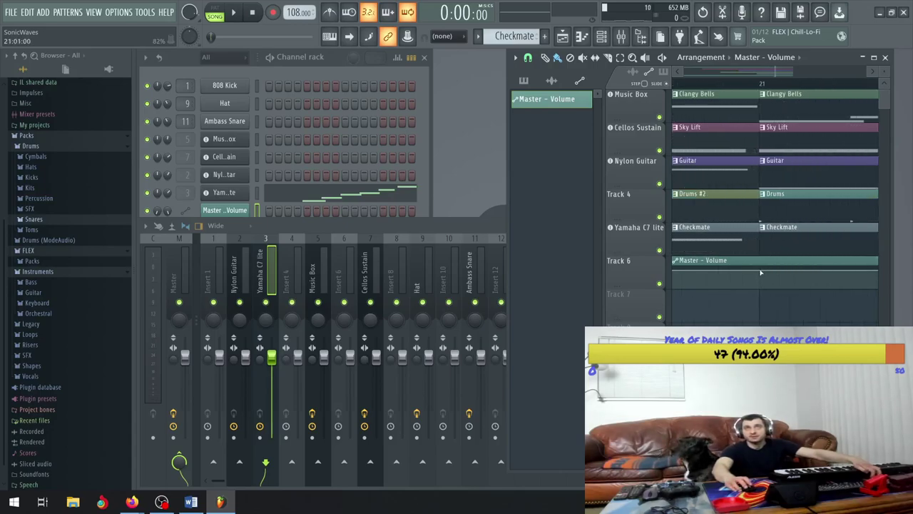
{"action": "scroll", "coordinate": [762, 271], "scroll_direction": "down", "scroll_amount": 5}
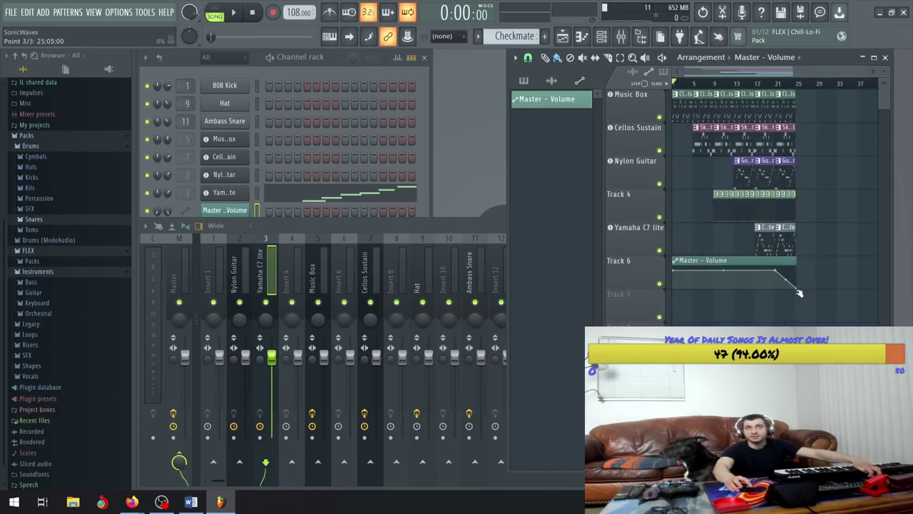
{"action": "scroll", "coordinate": [799, 292], "scroll_direction": "up", "scroll_amount": 5}
- Lower the clip's final automation point to fade the master volume out at the song's end
{"action": "left_click_drag", "start_coordinate": [820, 295], "coordinate": [789, 296]}
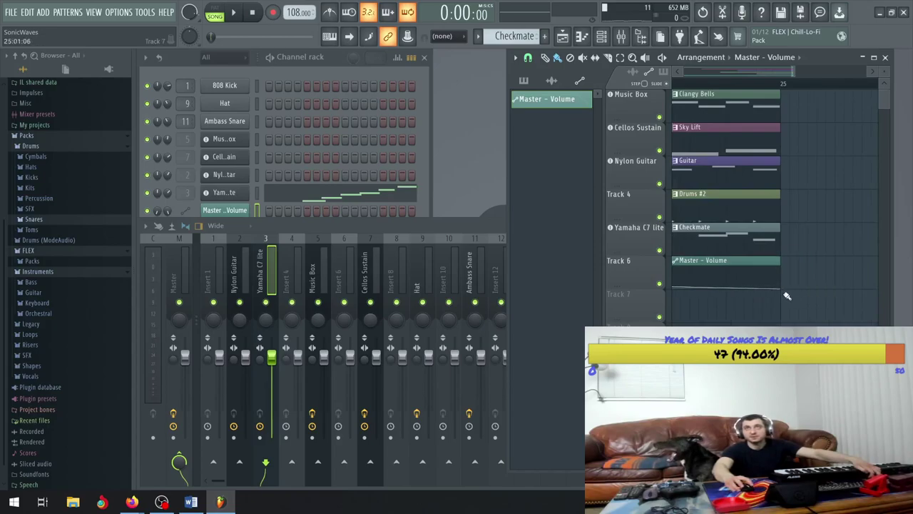
{"action": "scroll", "coordinate": [789, 296], "scroll_direction": "down", "scroll_amount": 2}
{"action": "scroll", "coordinate": [789, 297], "scroll_direction": "down", "scroll_amount": 3}
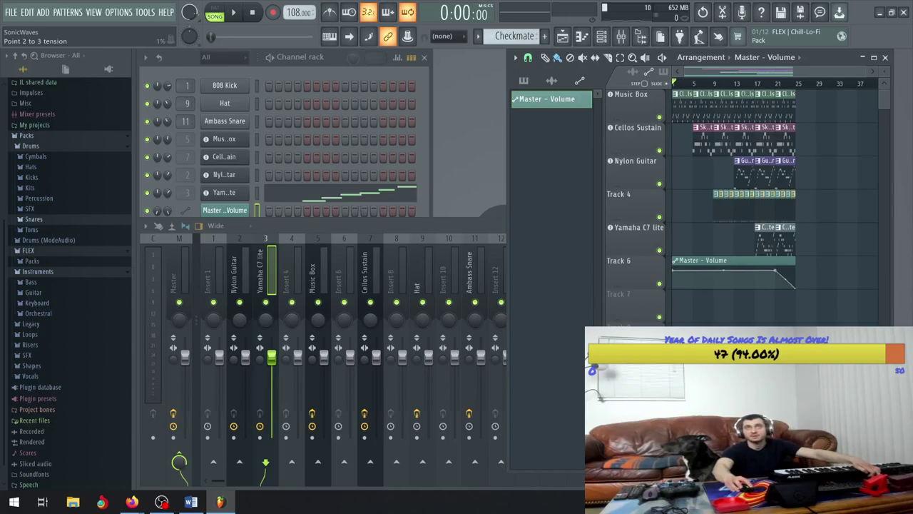
{"action": "left_click", "coordinate": [525, 82]}
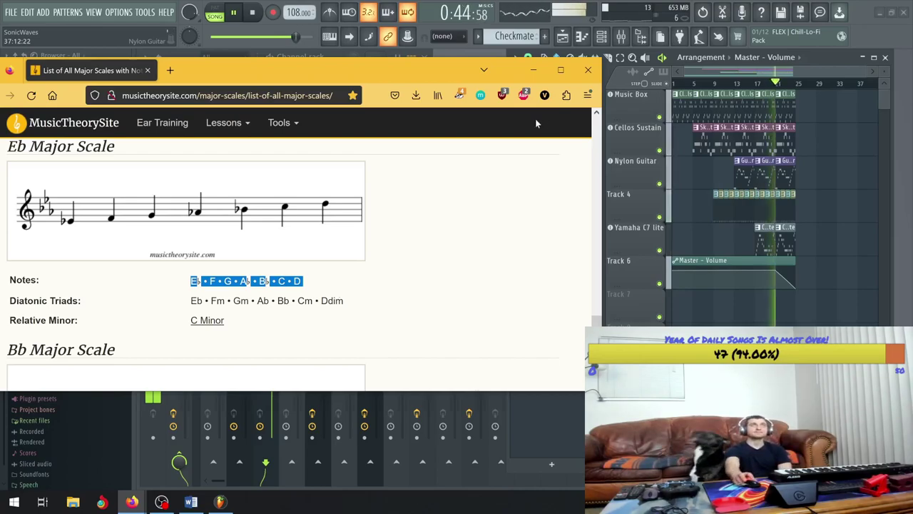
{"action": "left_click_drag", "start_coordinate": [329, 68], "coordinate": [705, 96]}
{"action": "key", "text": "alt+Tab"}
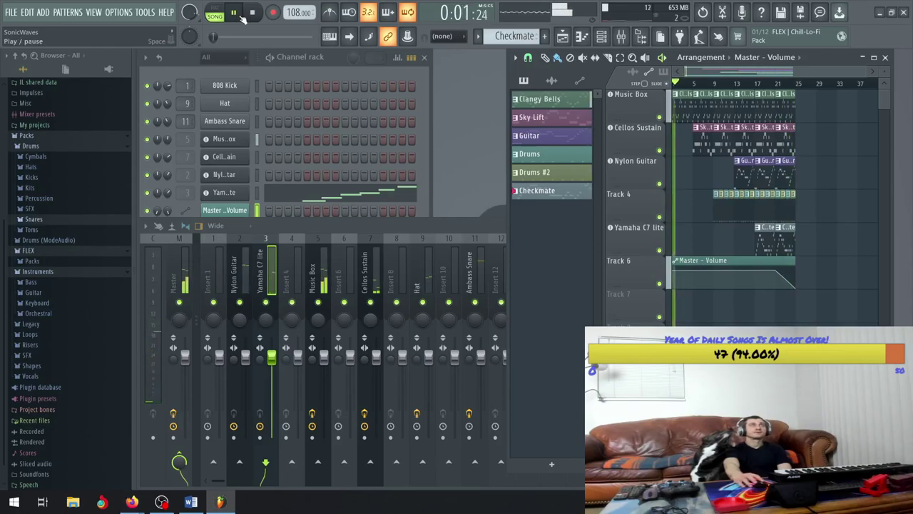
{"action": "key", "text": "space"}
{"action": "left_click", "coordinate": [132, 502]}
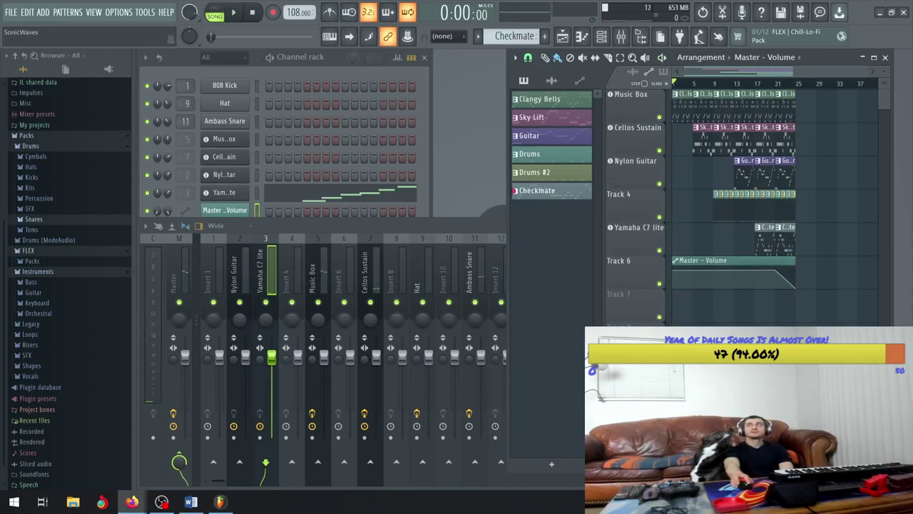